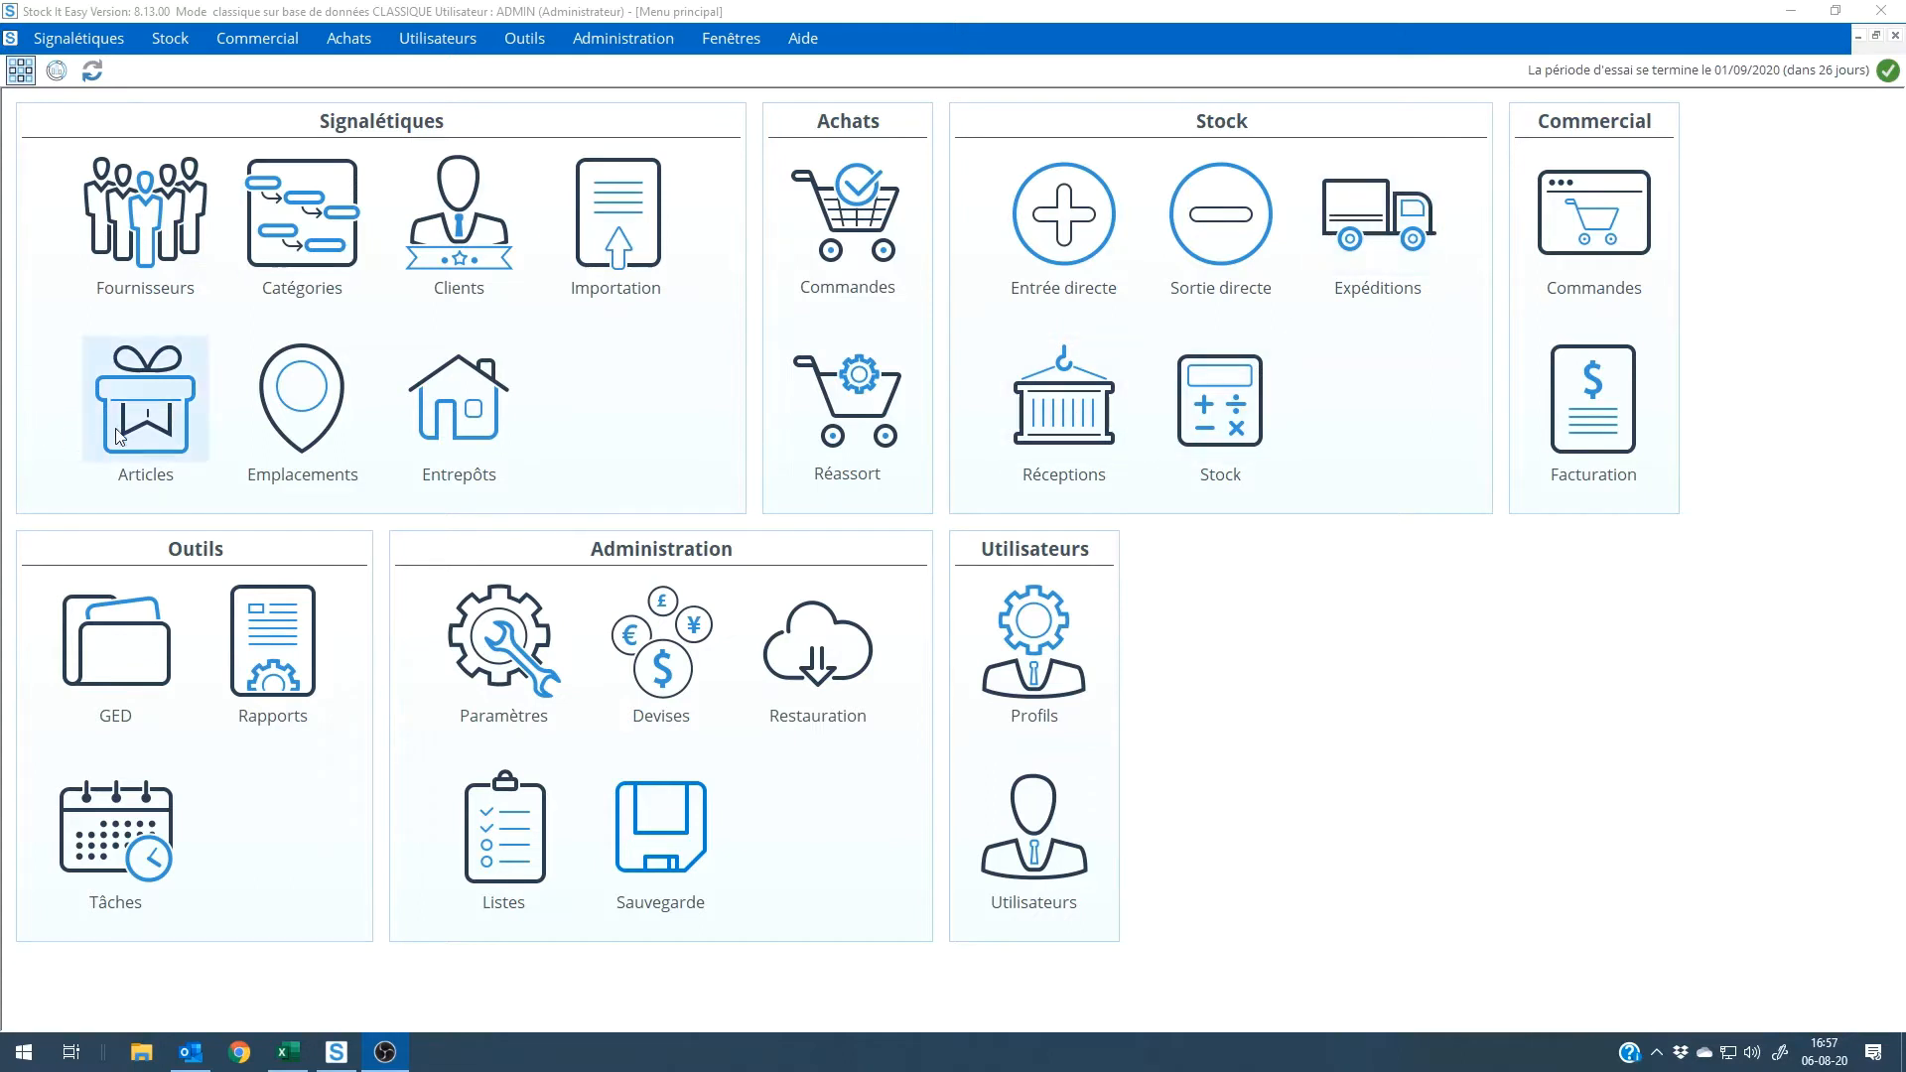
click(801, 40)
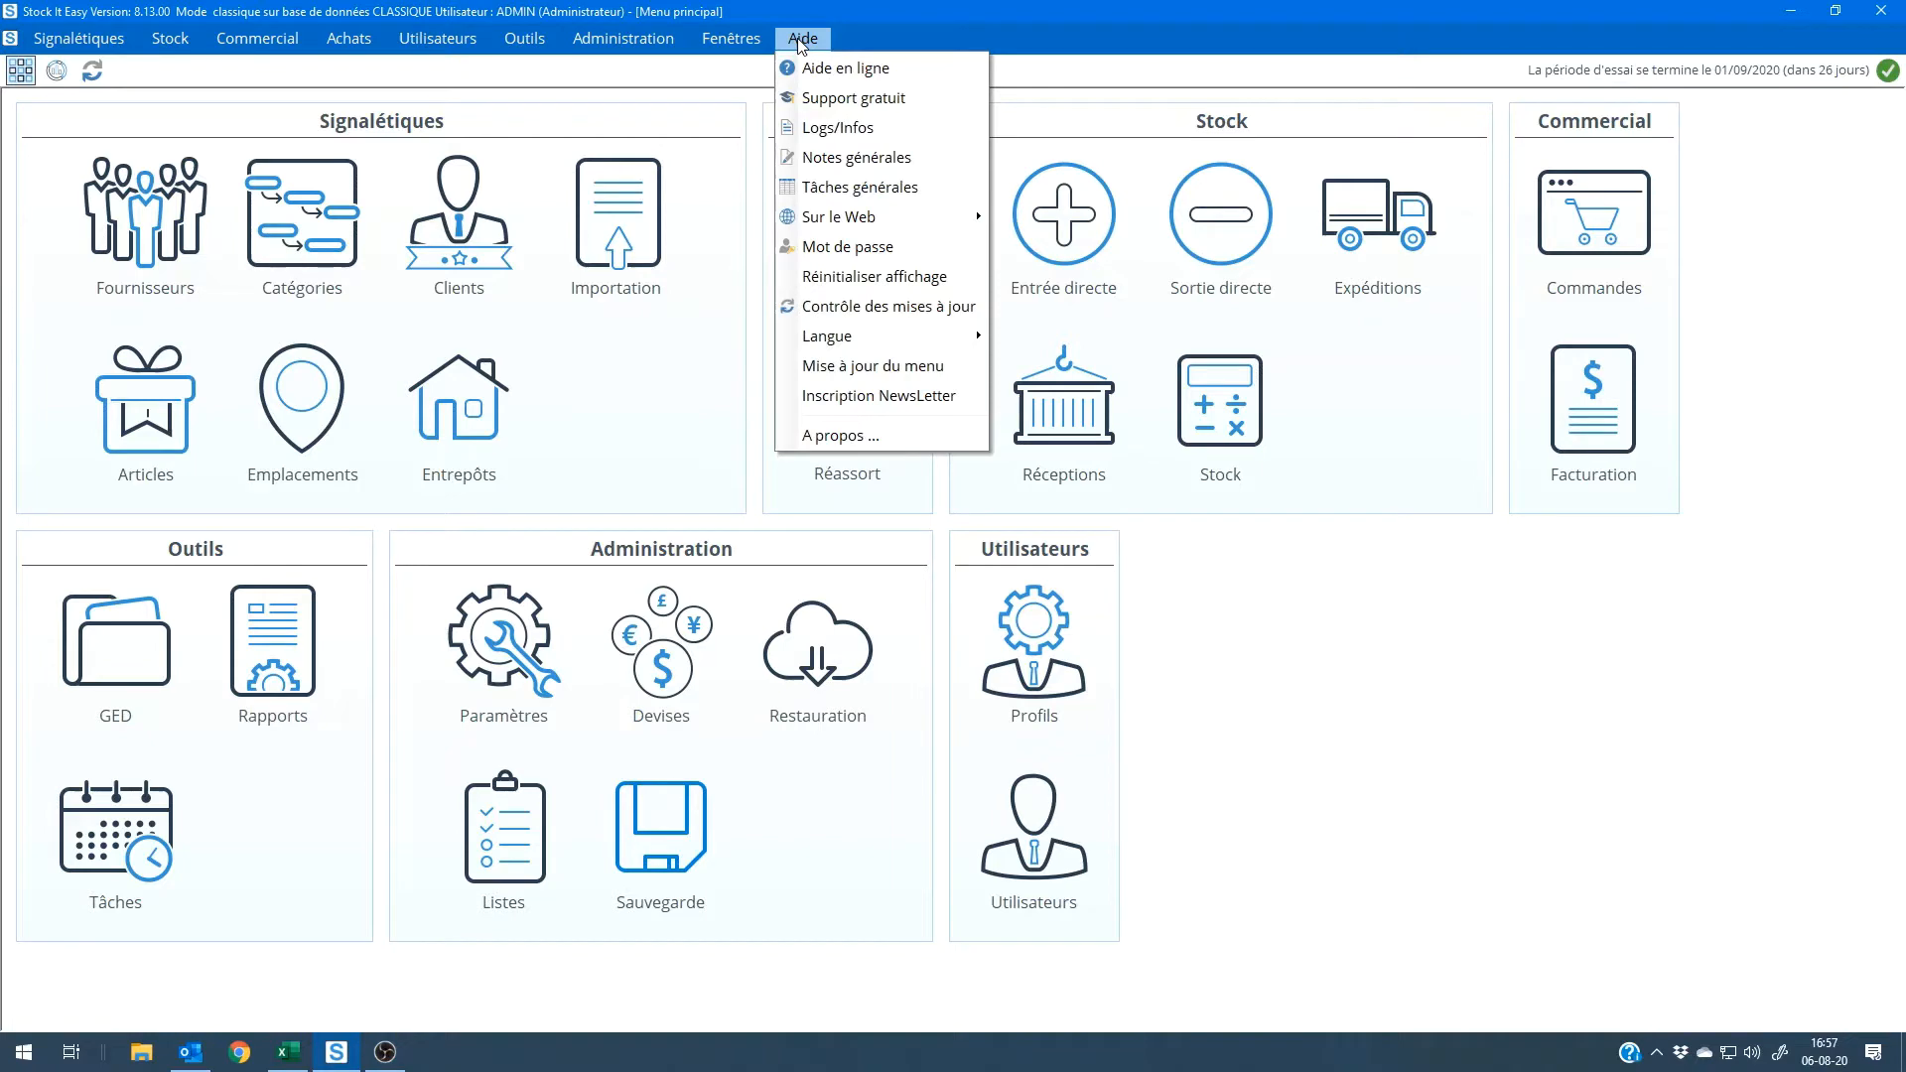
click(801, 40)
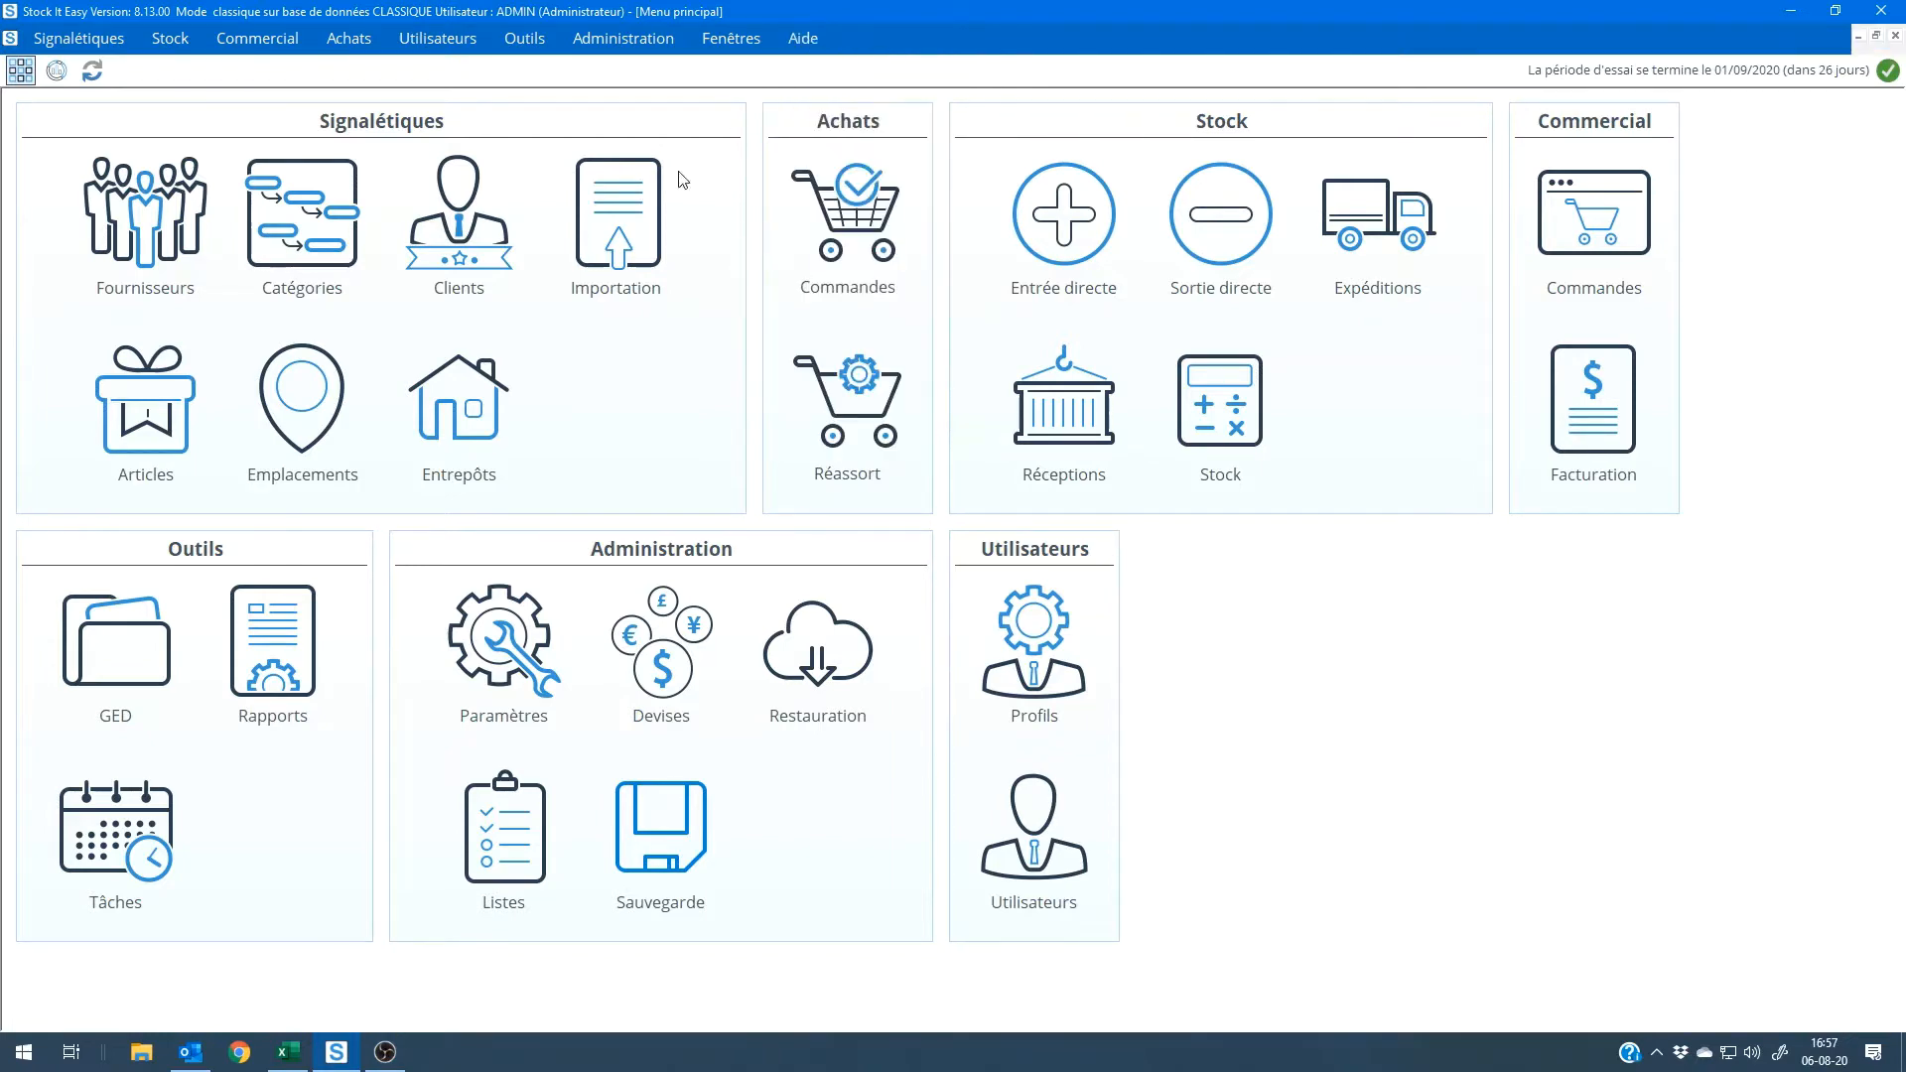
Open the article Croquettes pour chats 5 kg for editing and add the note "vérifier la fiche article".
click(154, 422)
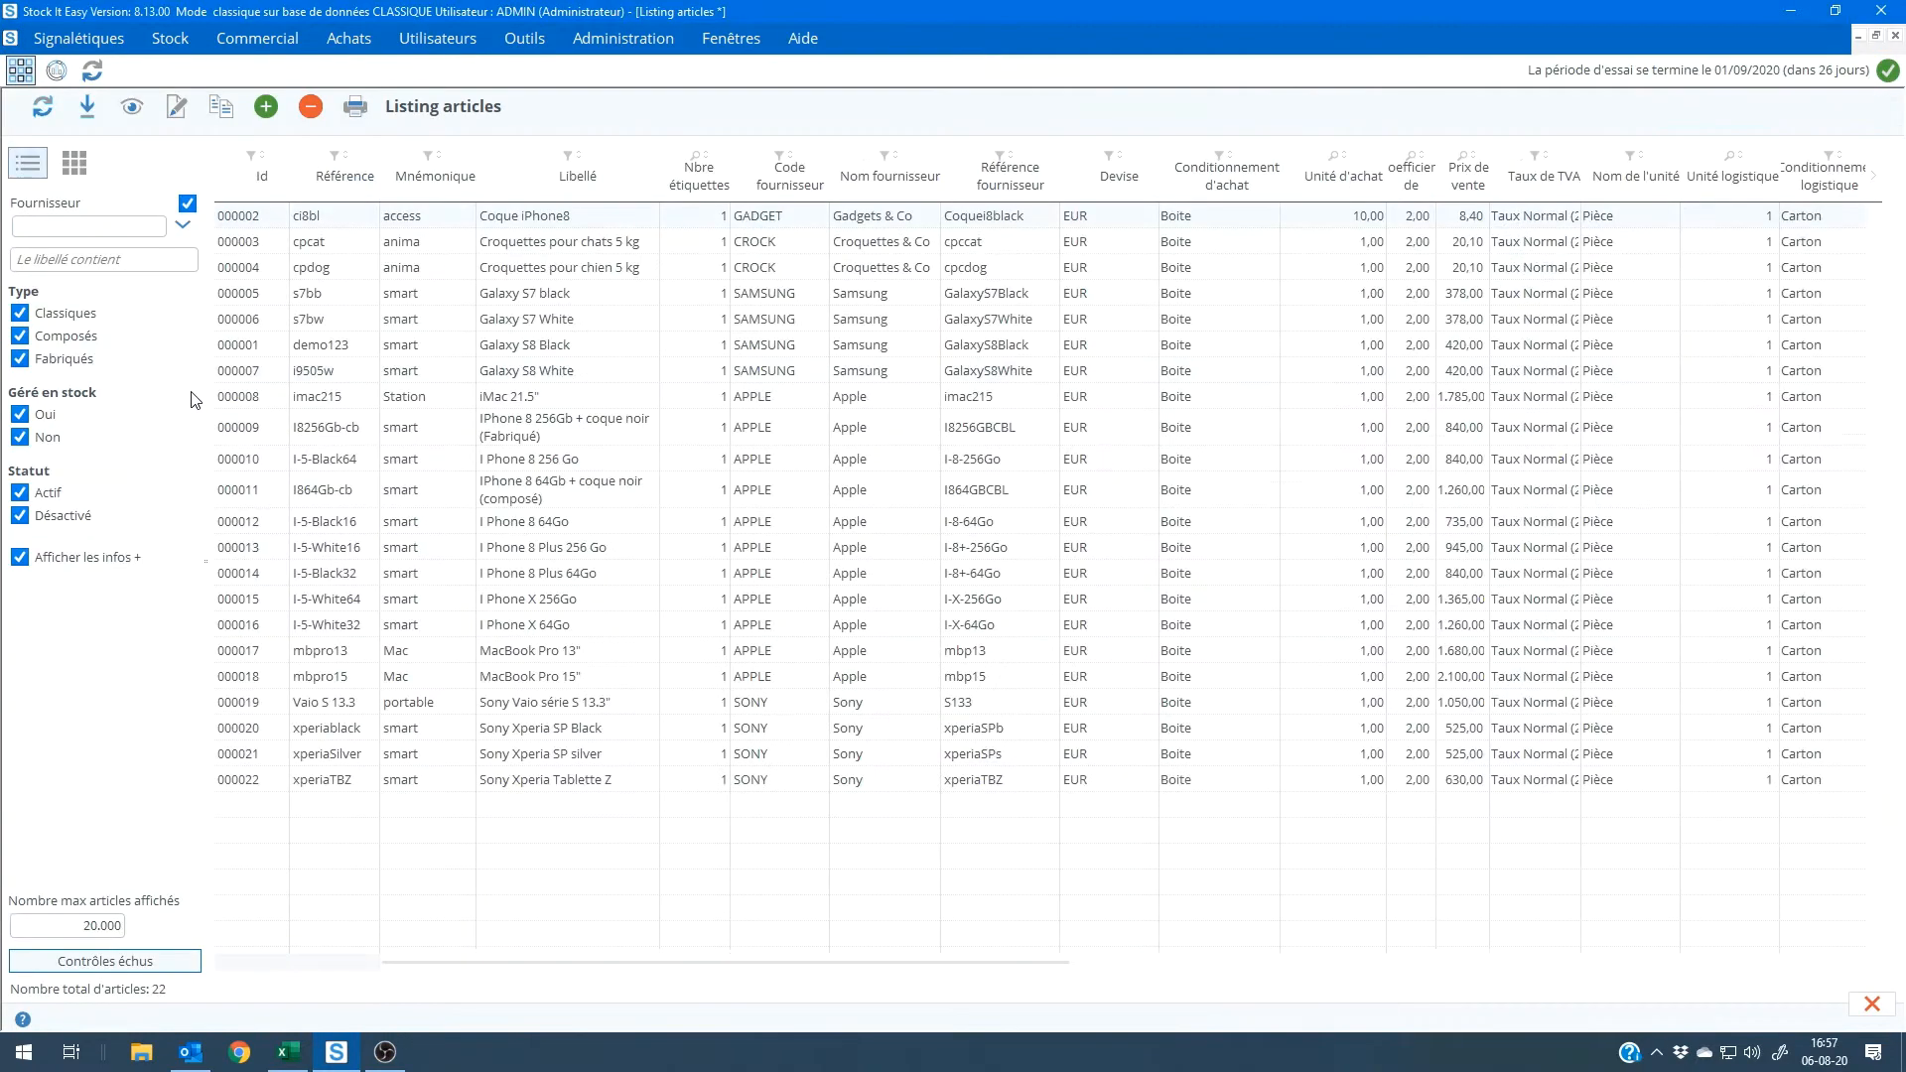
double_click(579, 246)
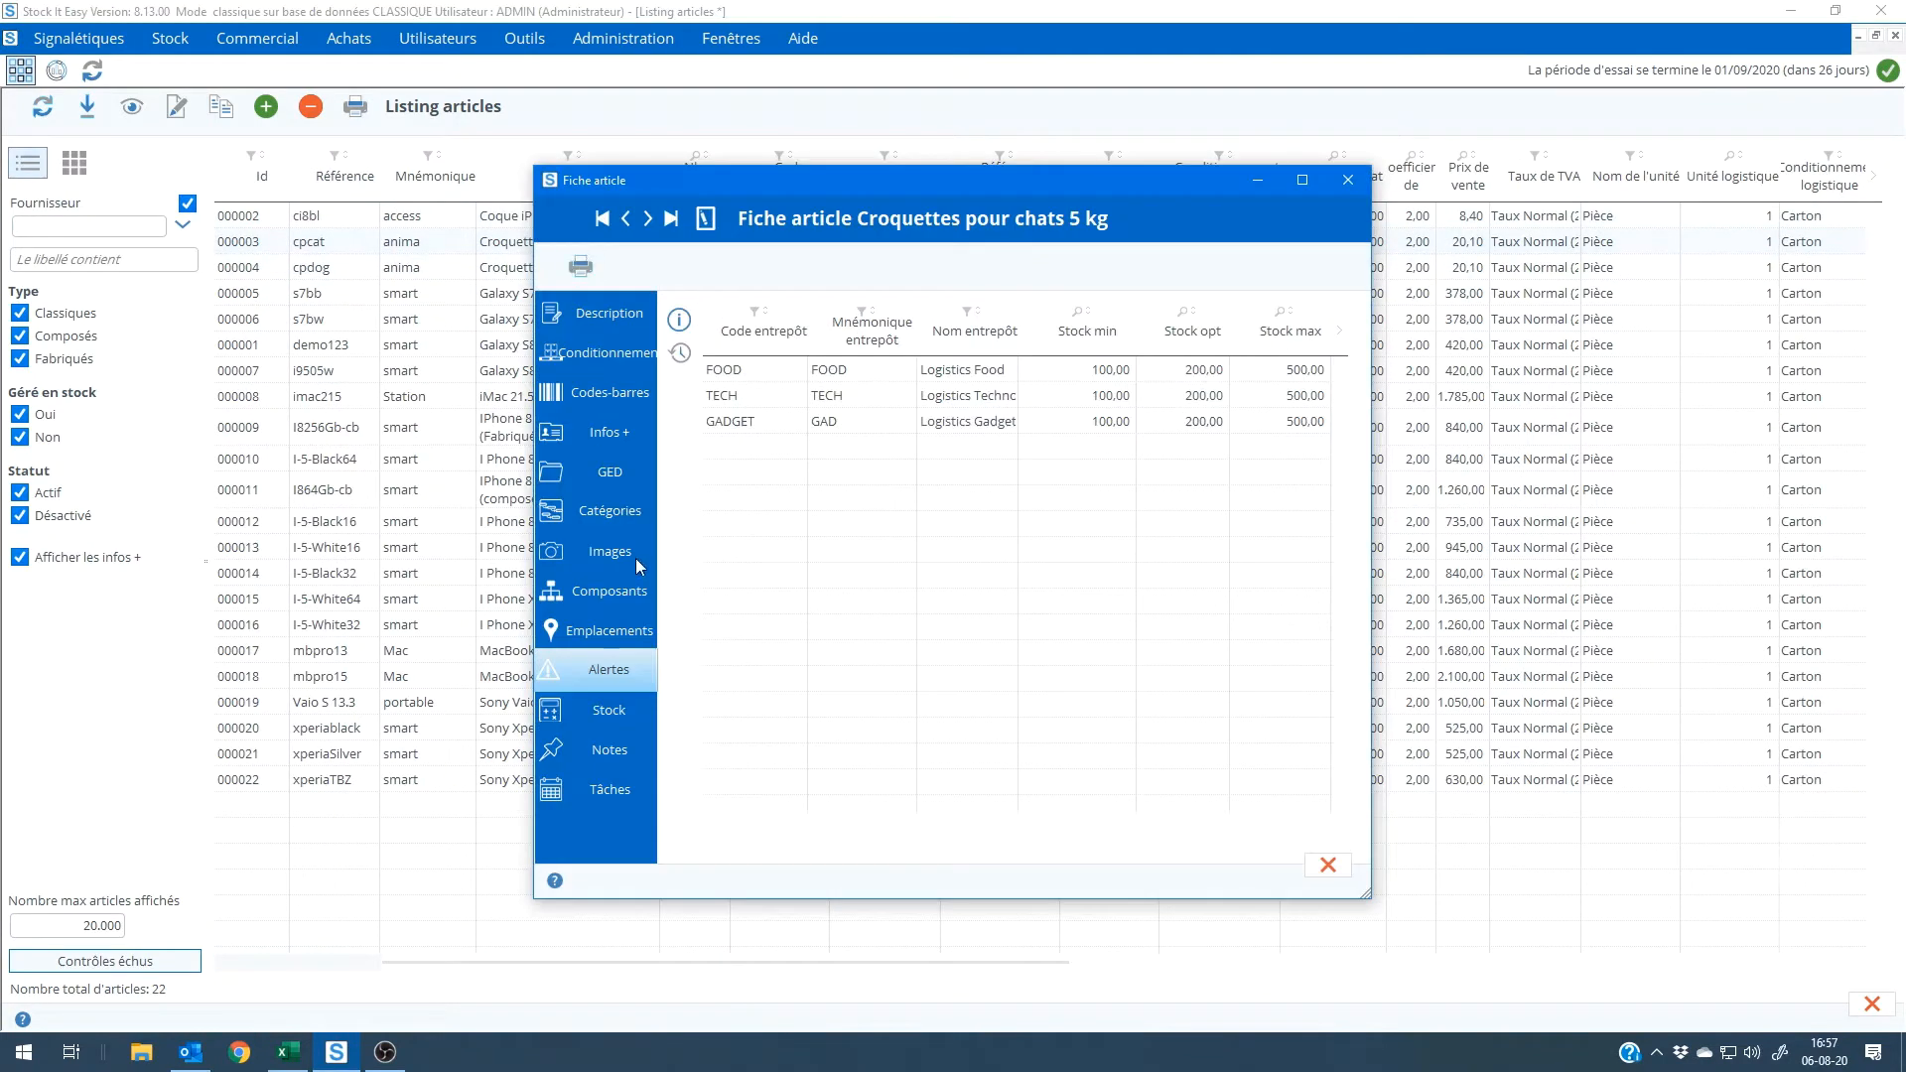
click(615, 756)
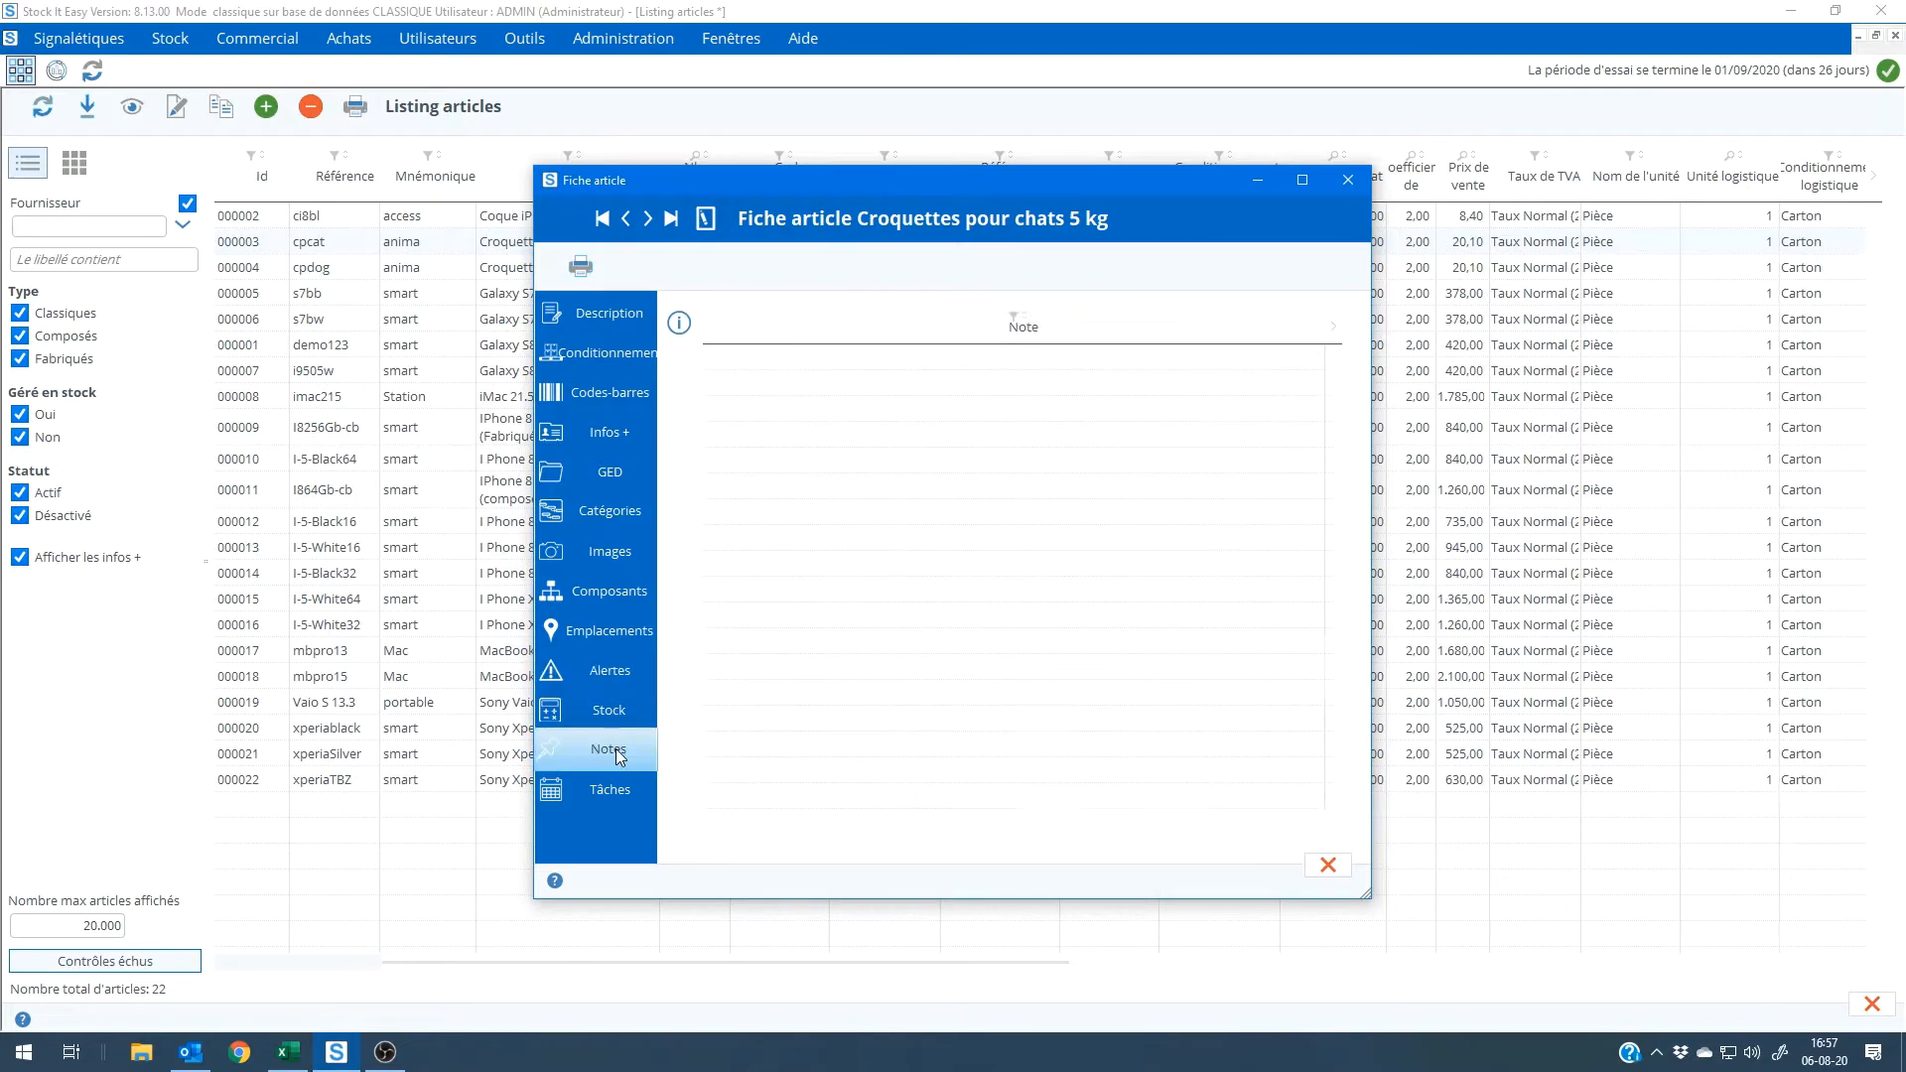
click(705, 220)
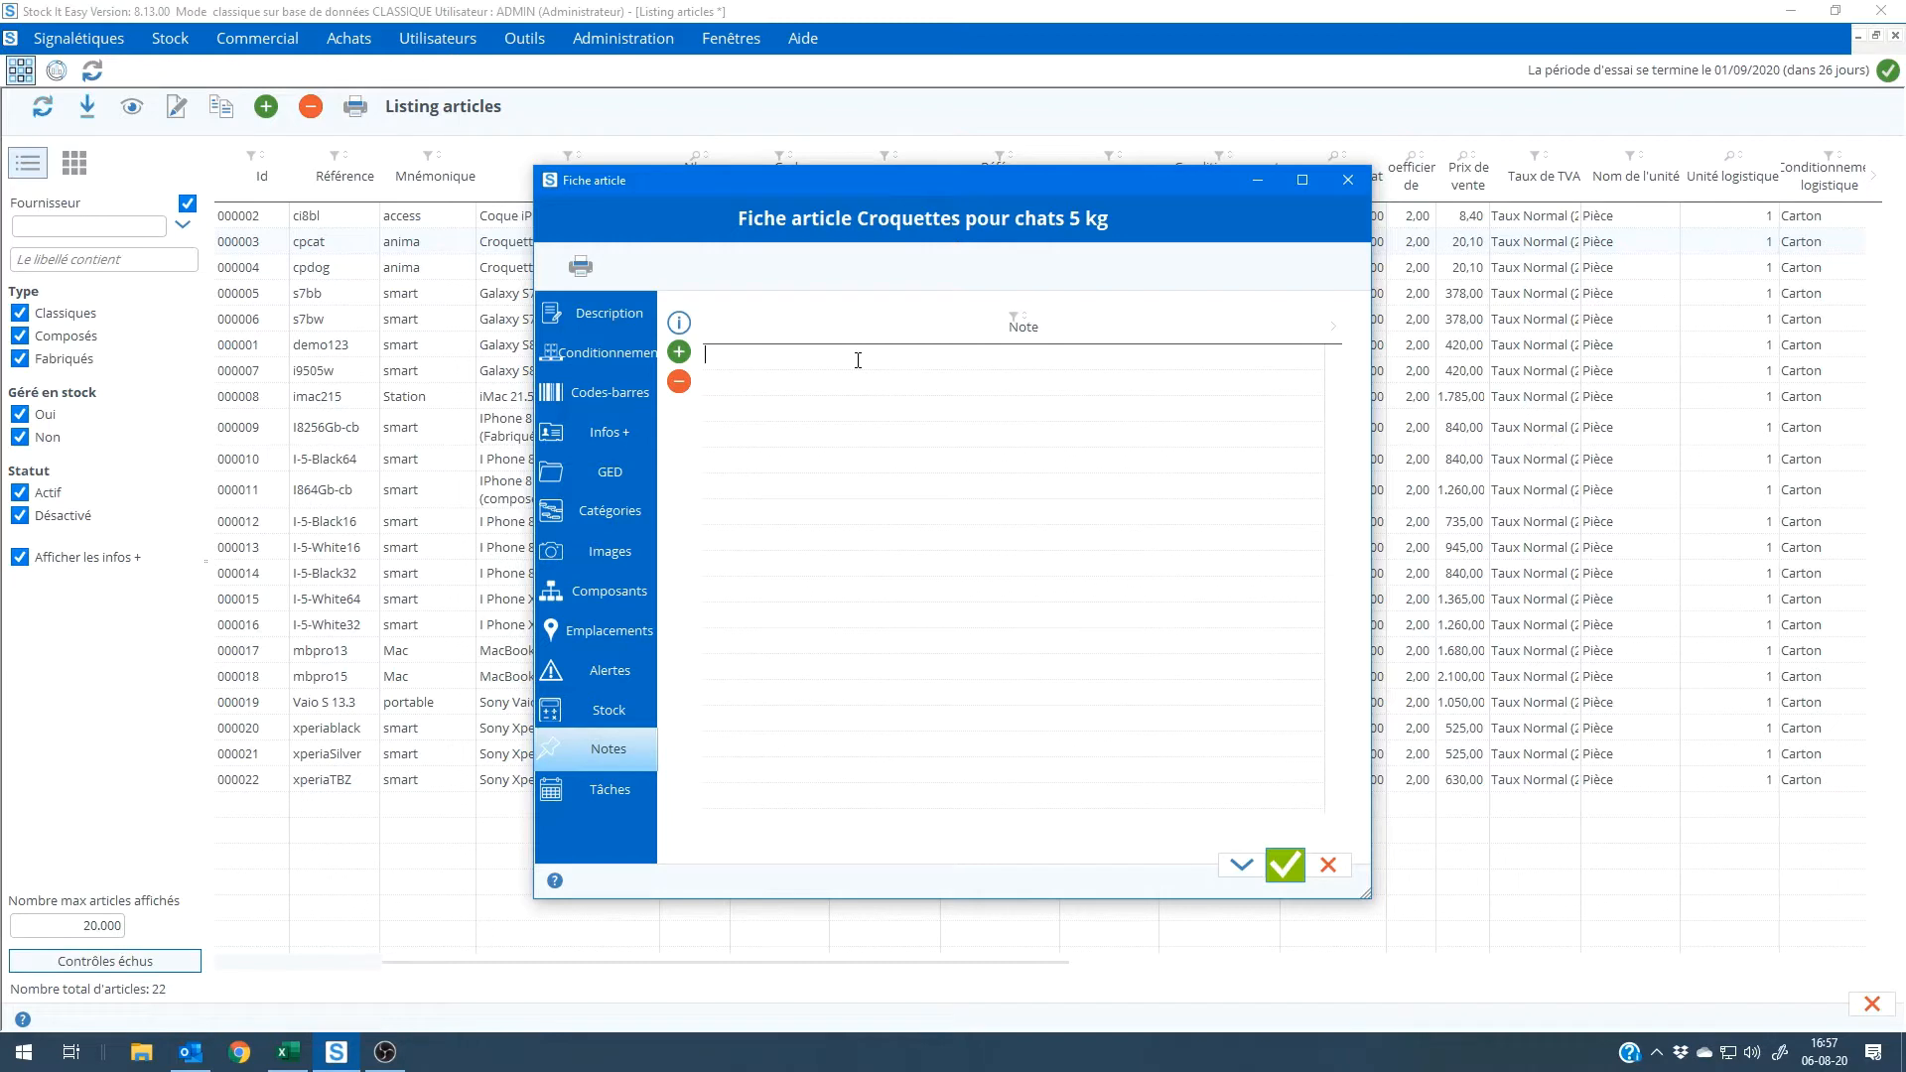
text(fier le)
text( fiche article)
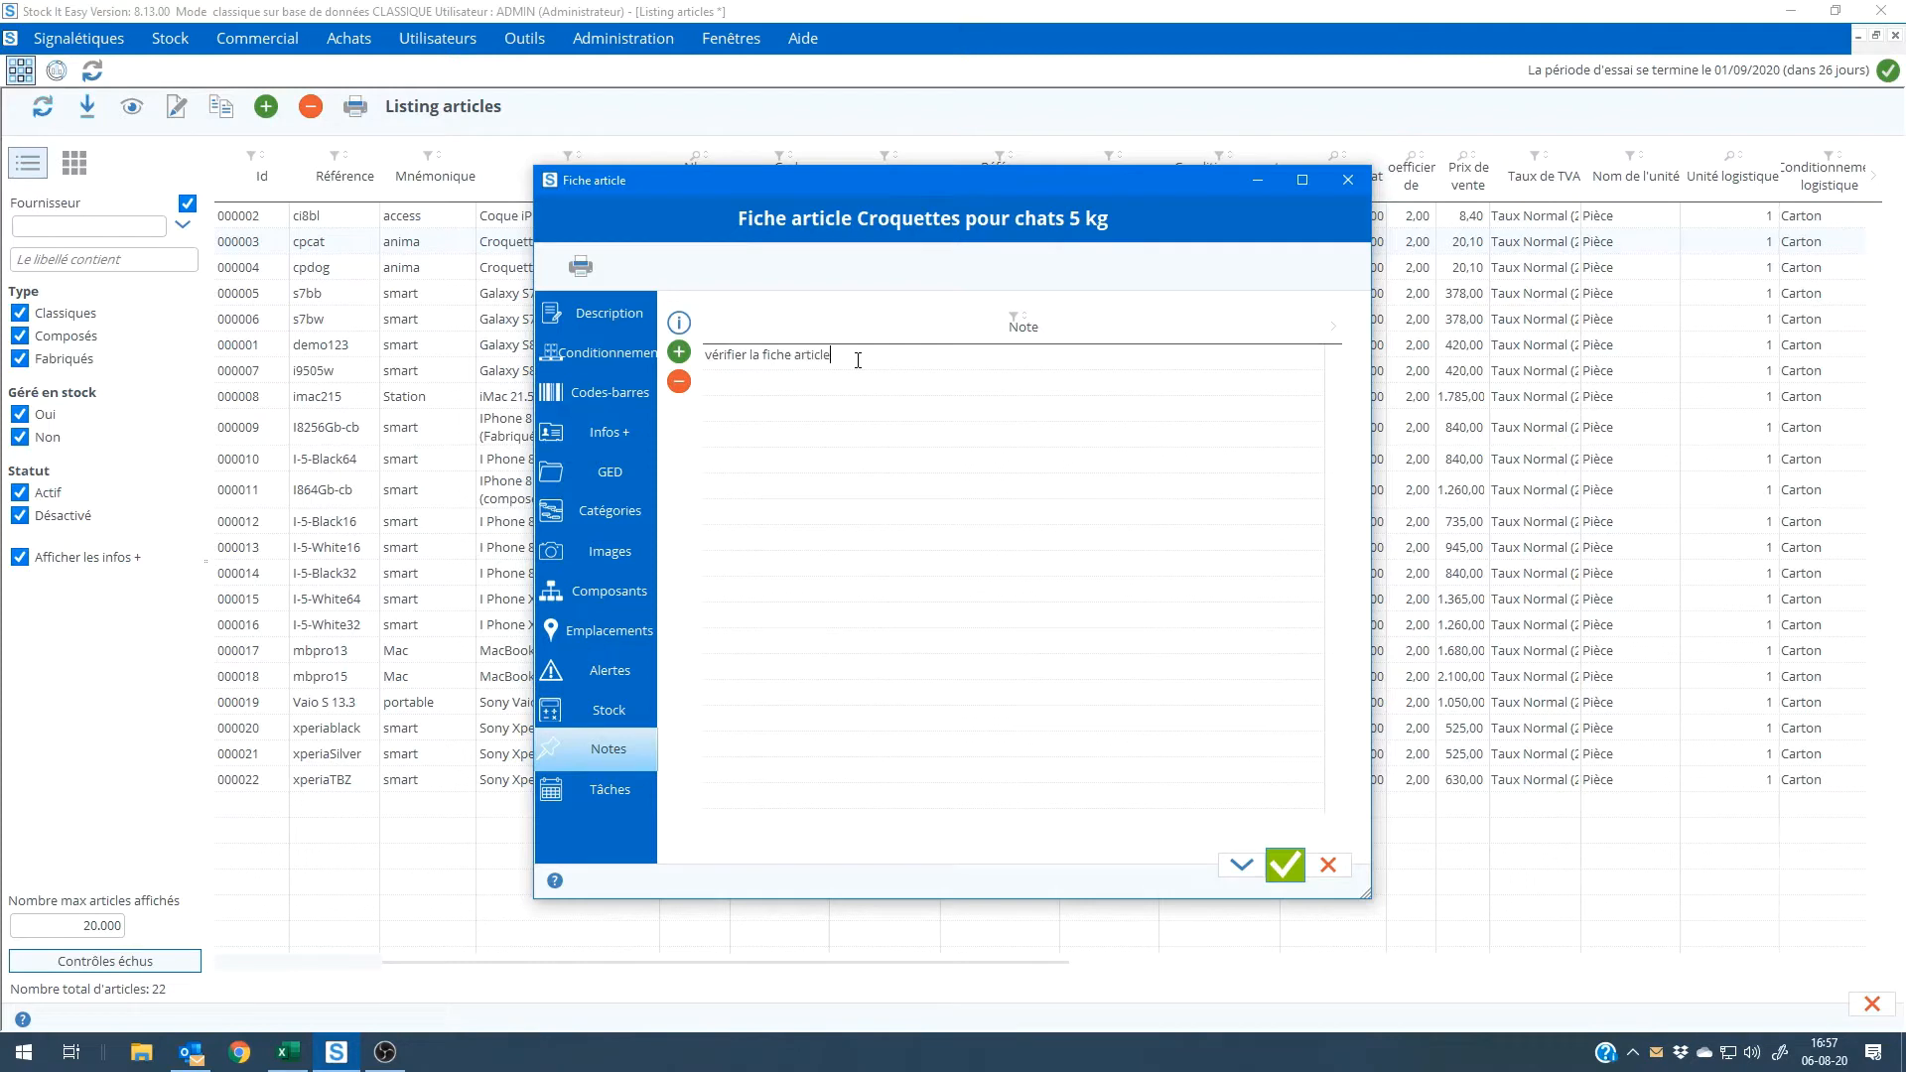
Add three more notes reading 1, 2 and 3 to the article, save it, and reopen the record to check them.
click(679, 352)
text(1)
click(679, 354)
text(2)
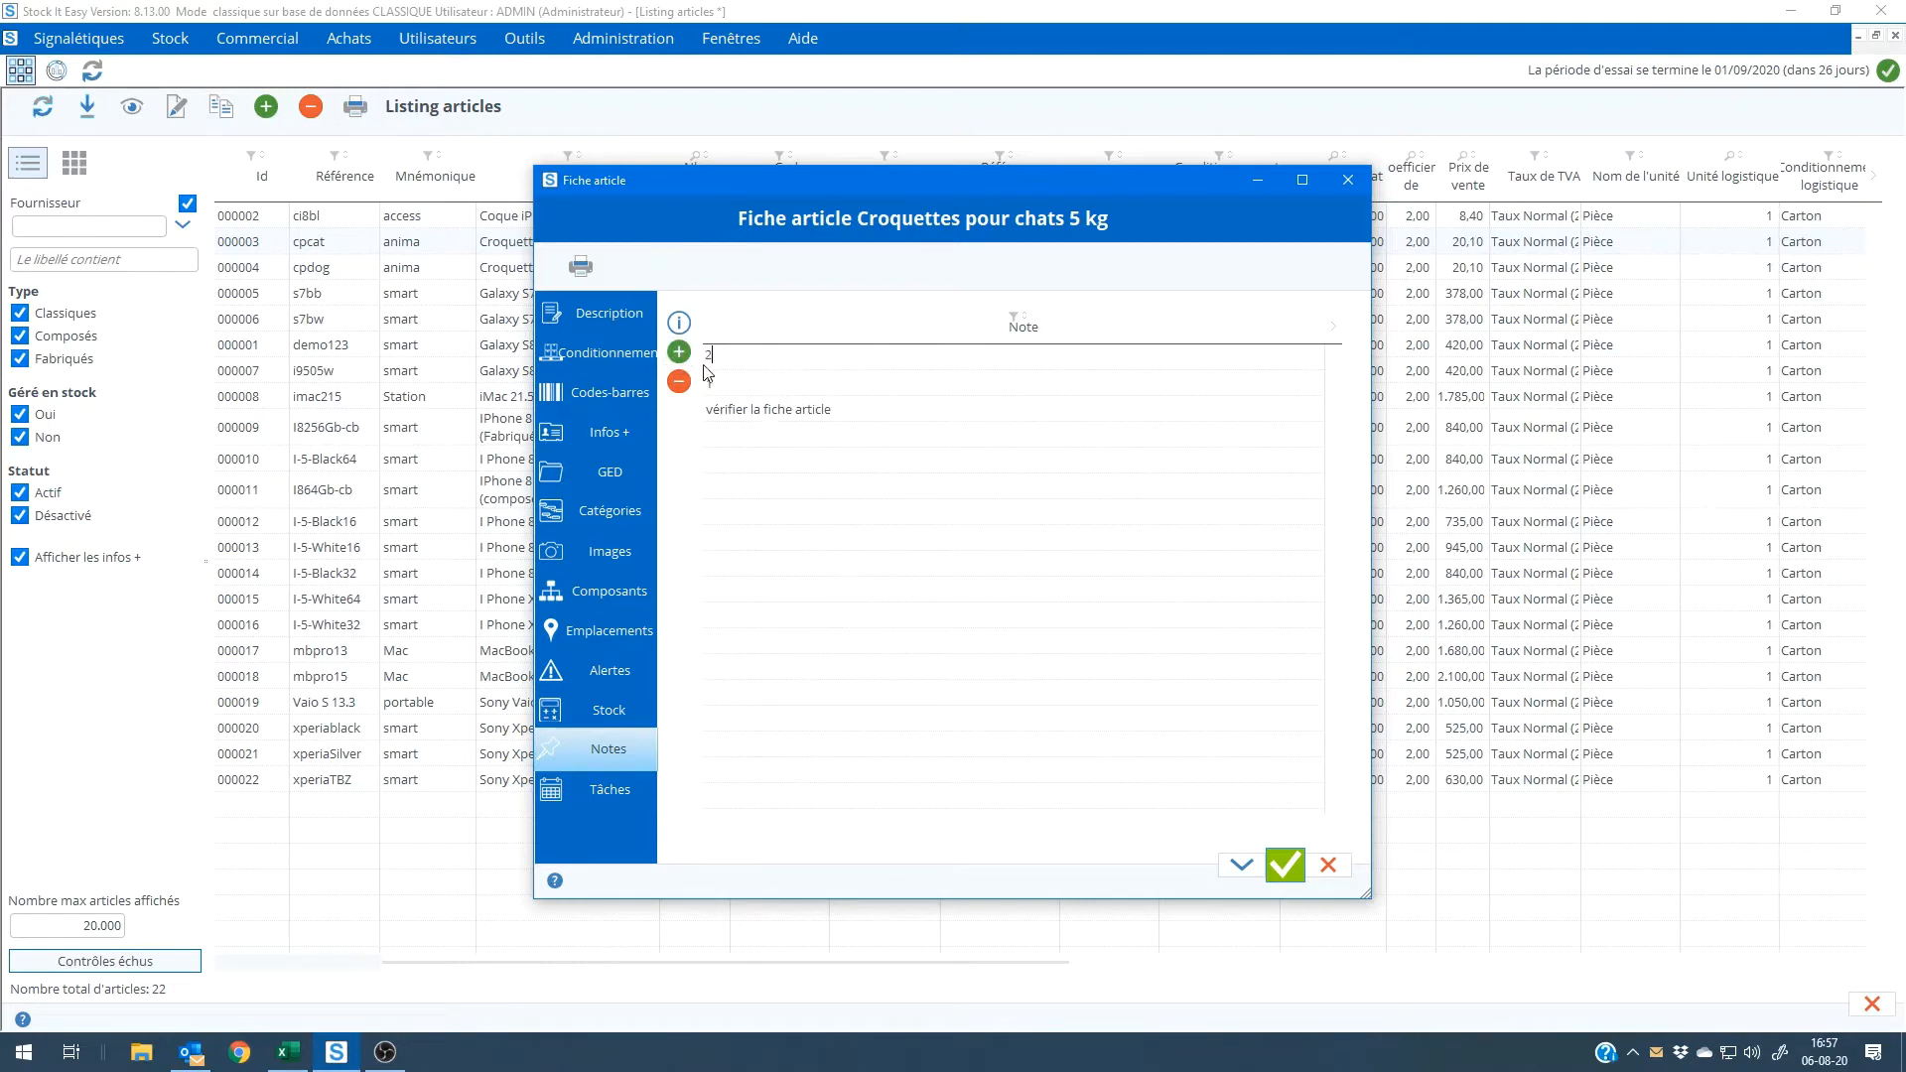
click(679, 353)
text(3)
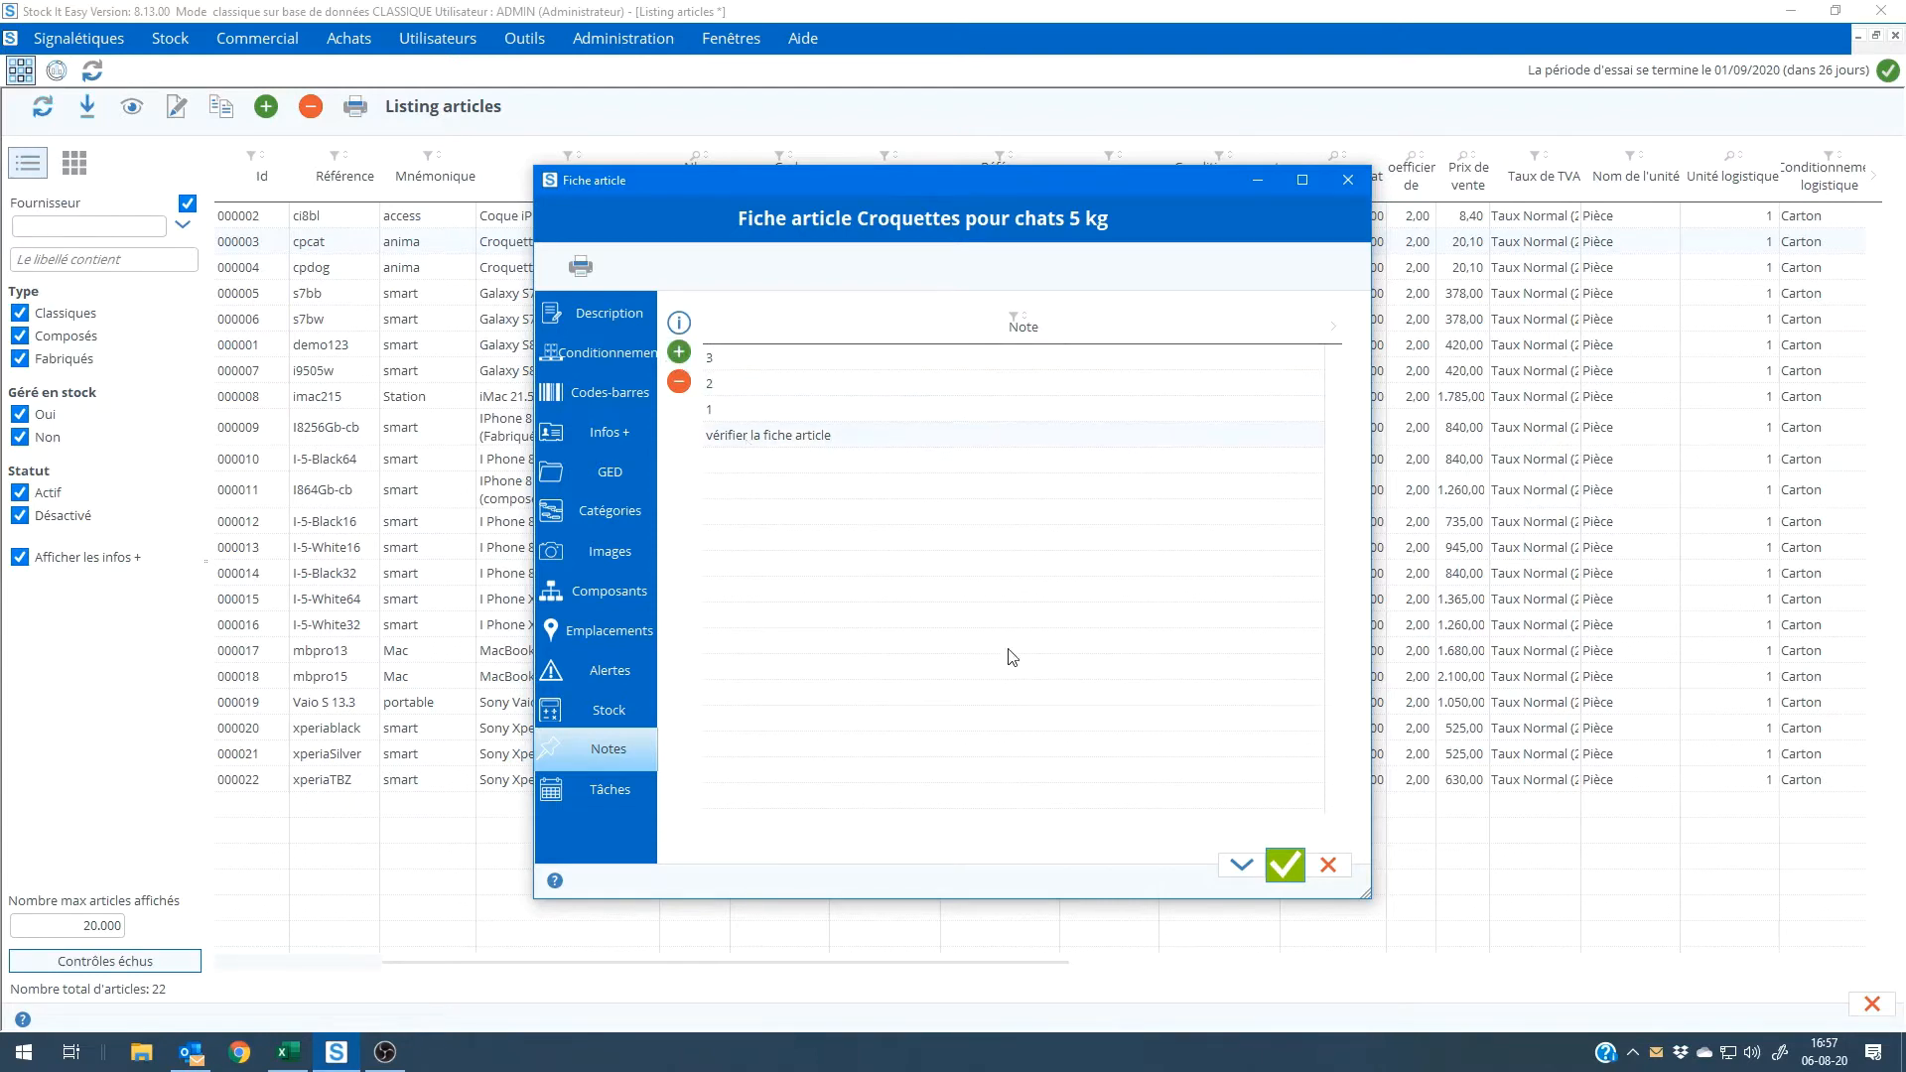
click(1284, 866)
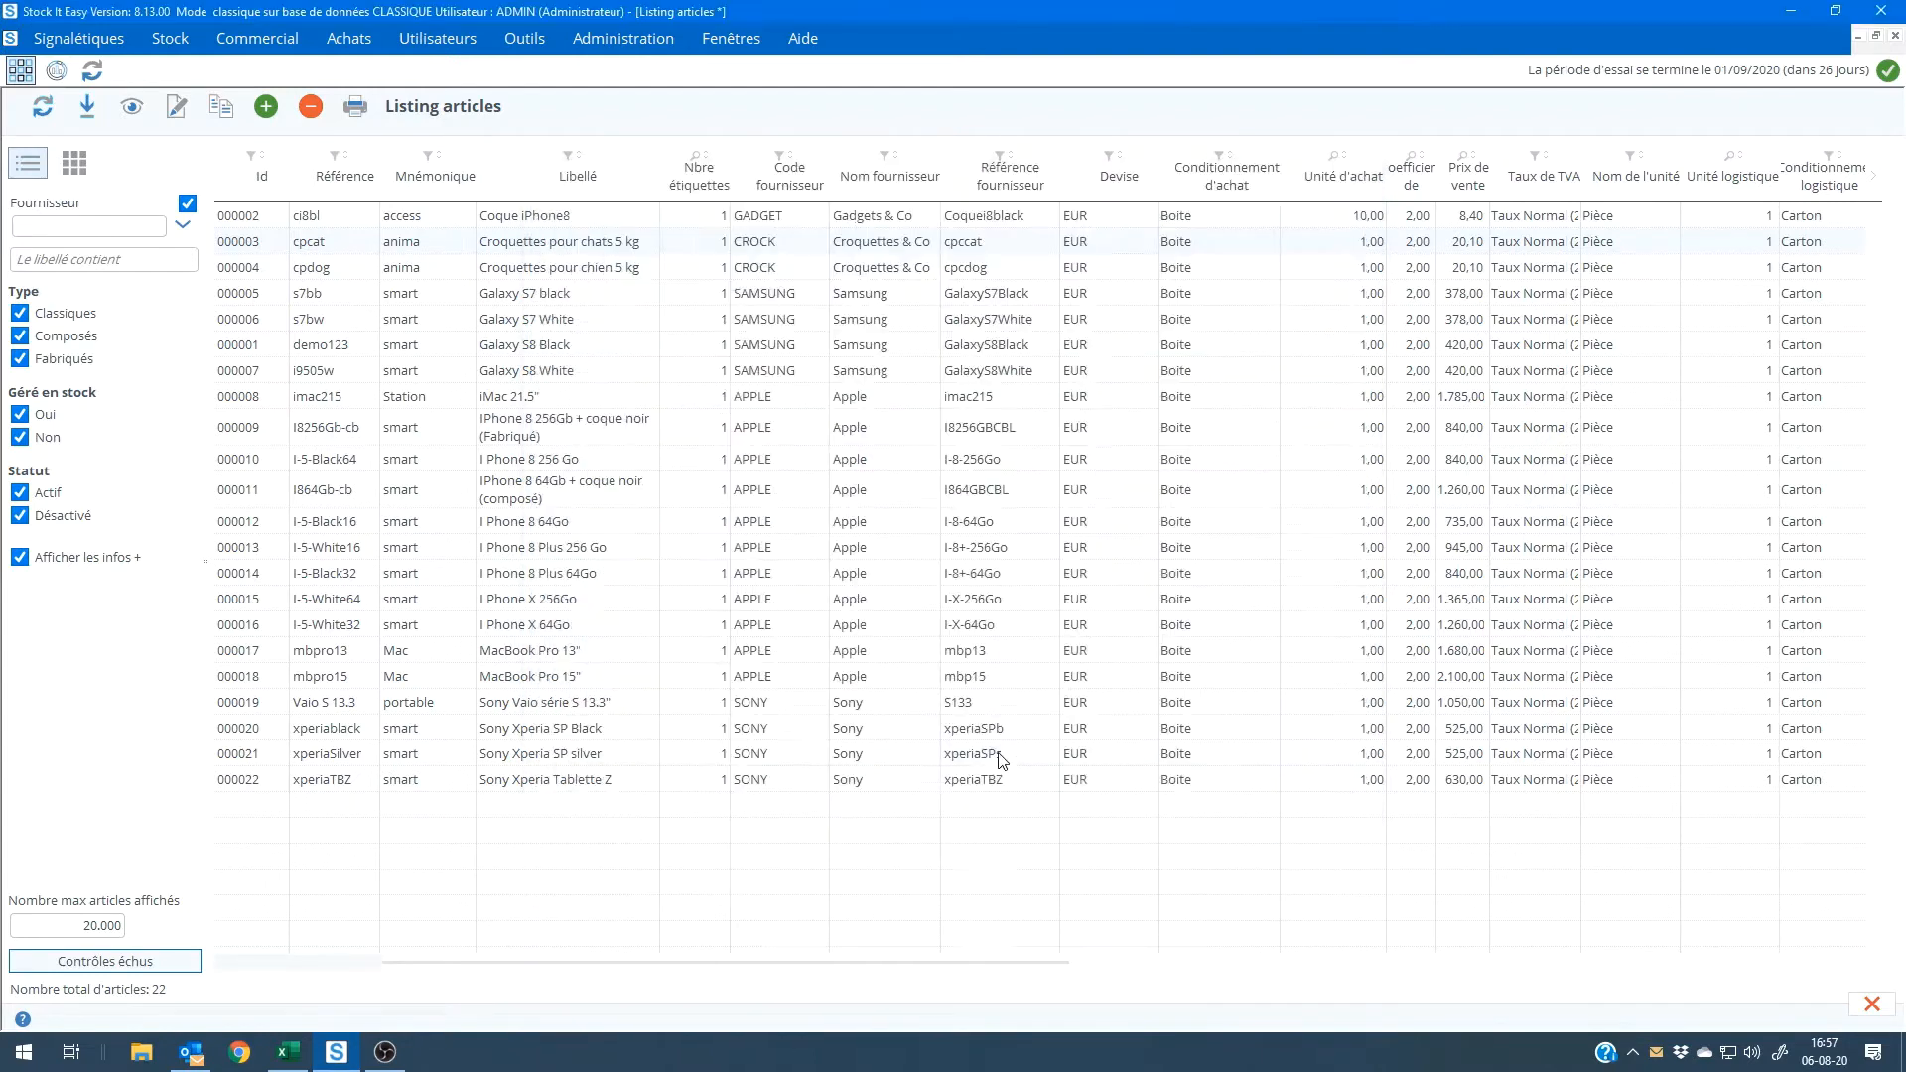
double_click(360, 248)
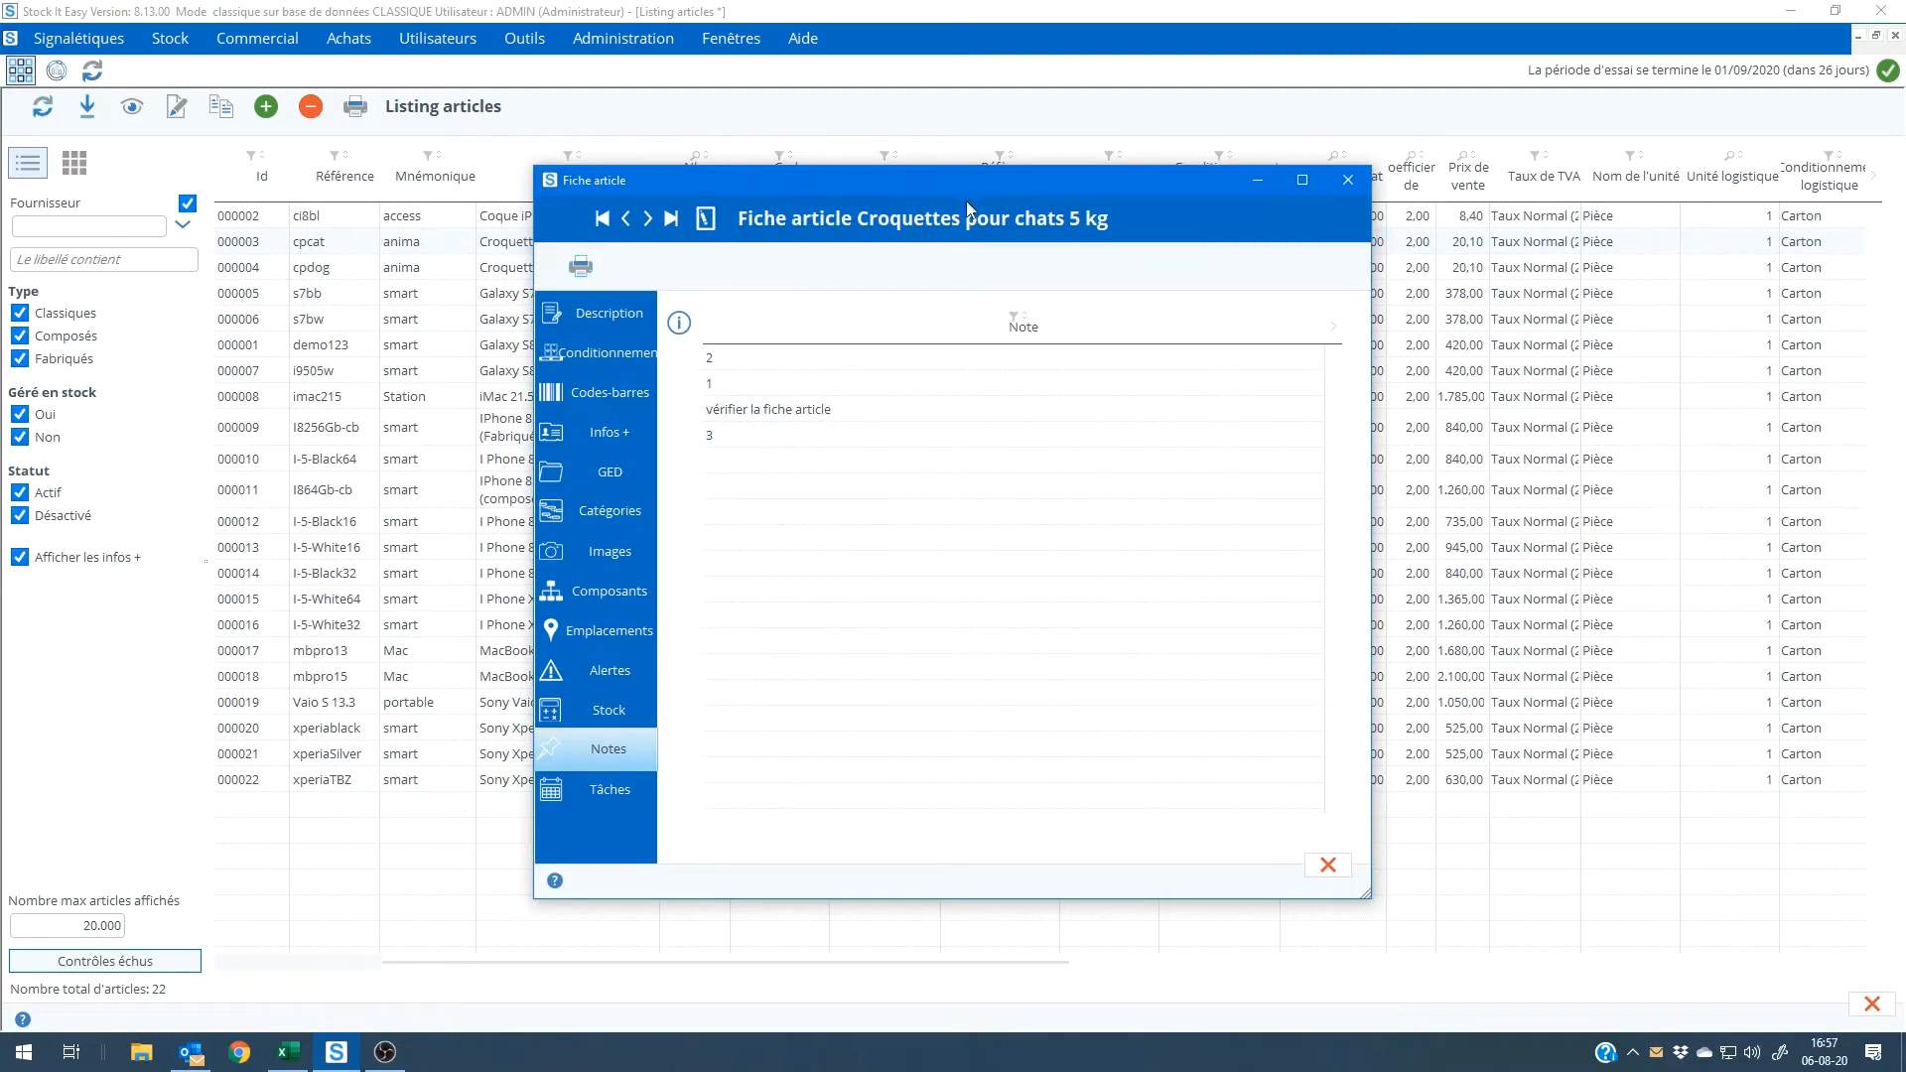
click(1329, 867)
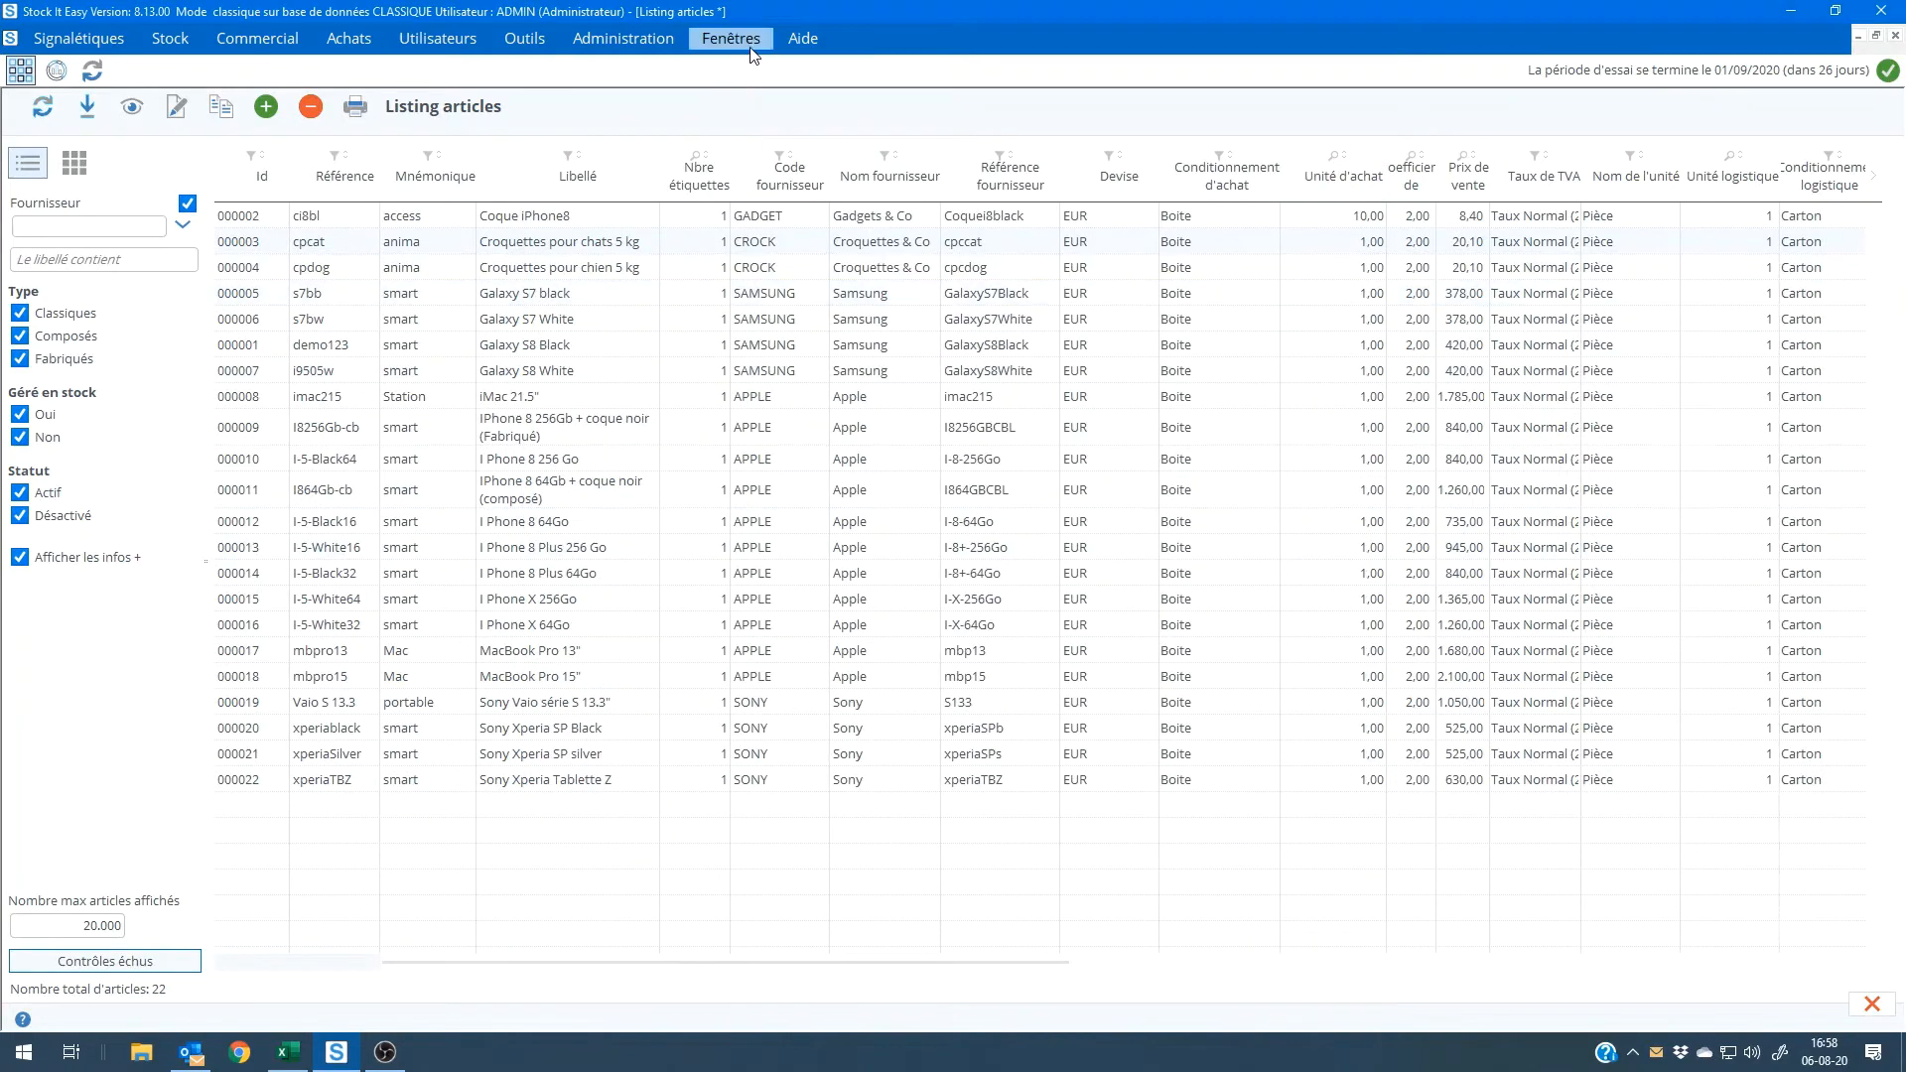
Create three general notes reading "note générale n° 1", "2" and "3", and save them.
click(804, 38)
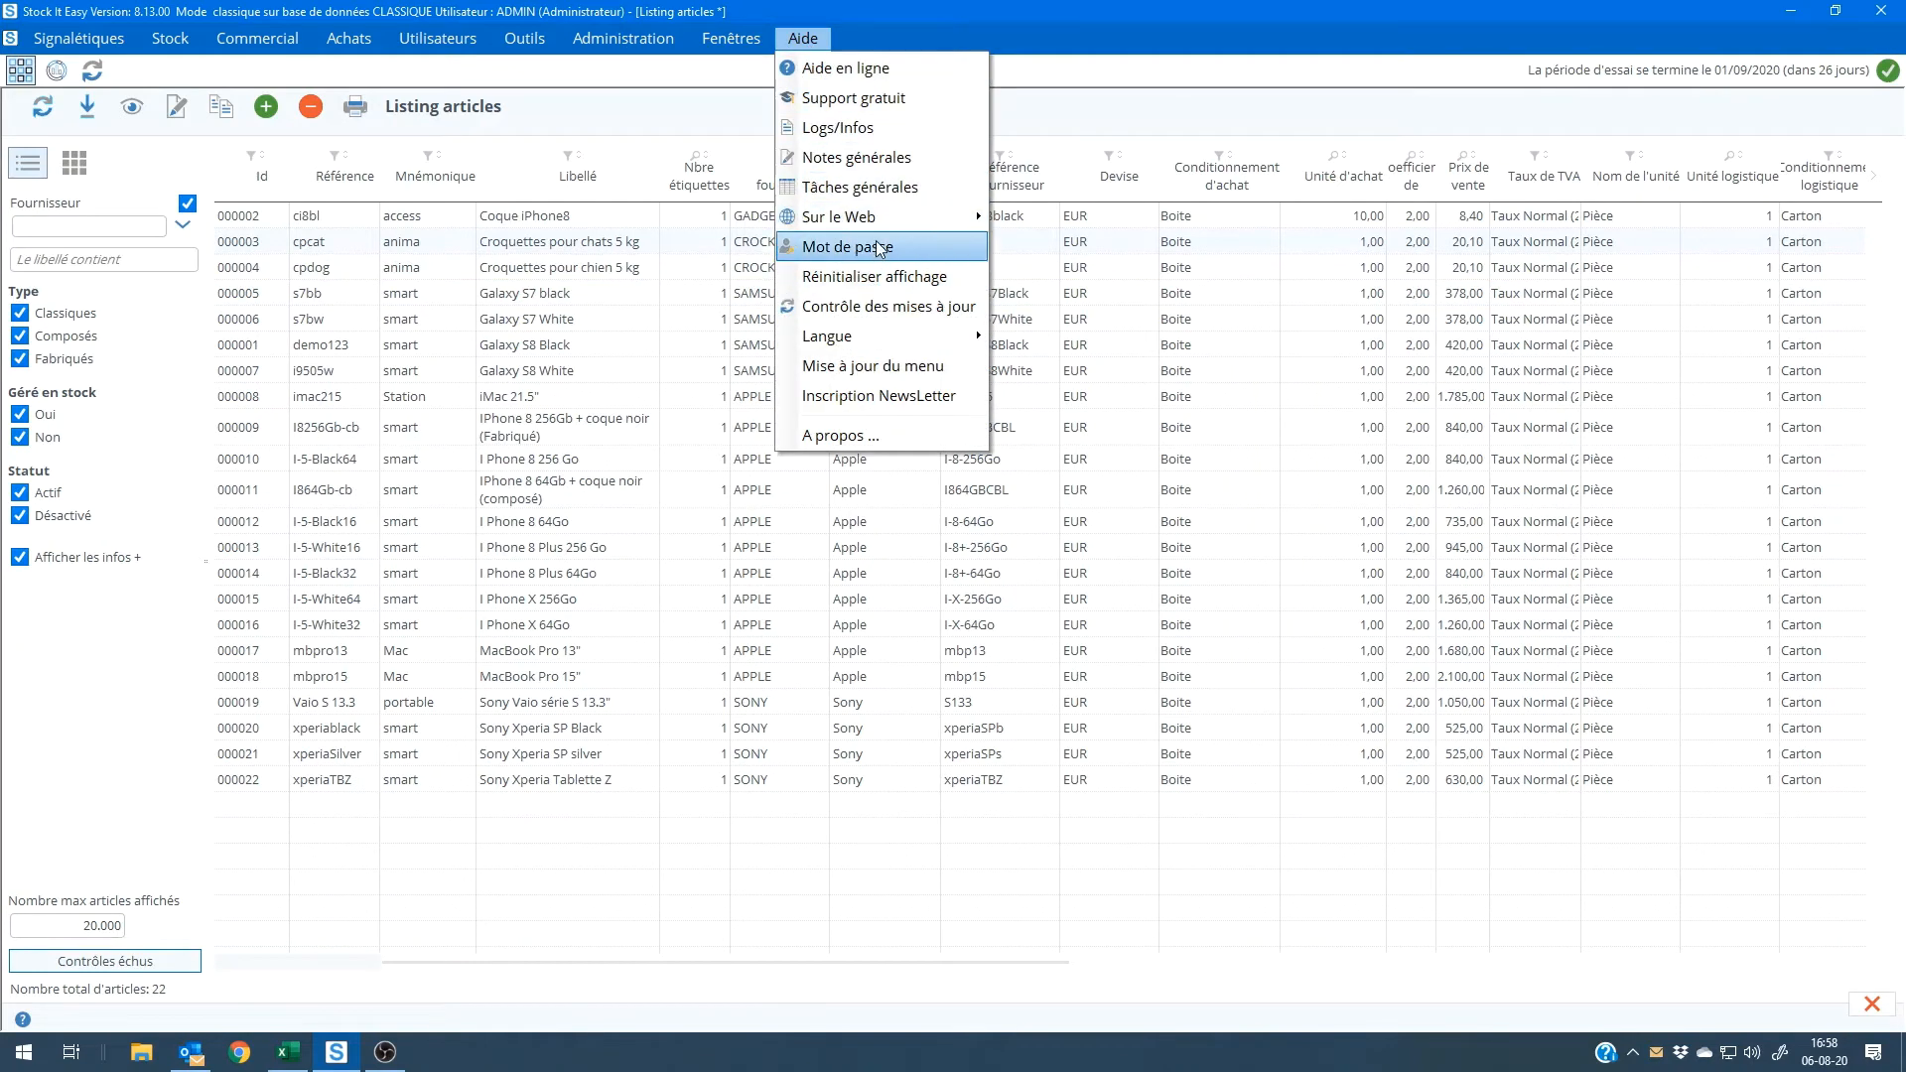
click(832, 157)
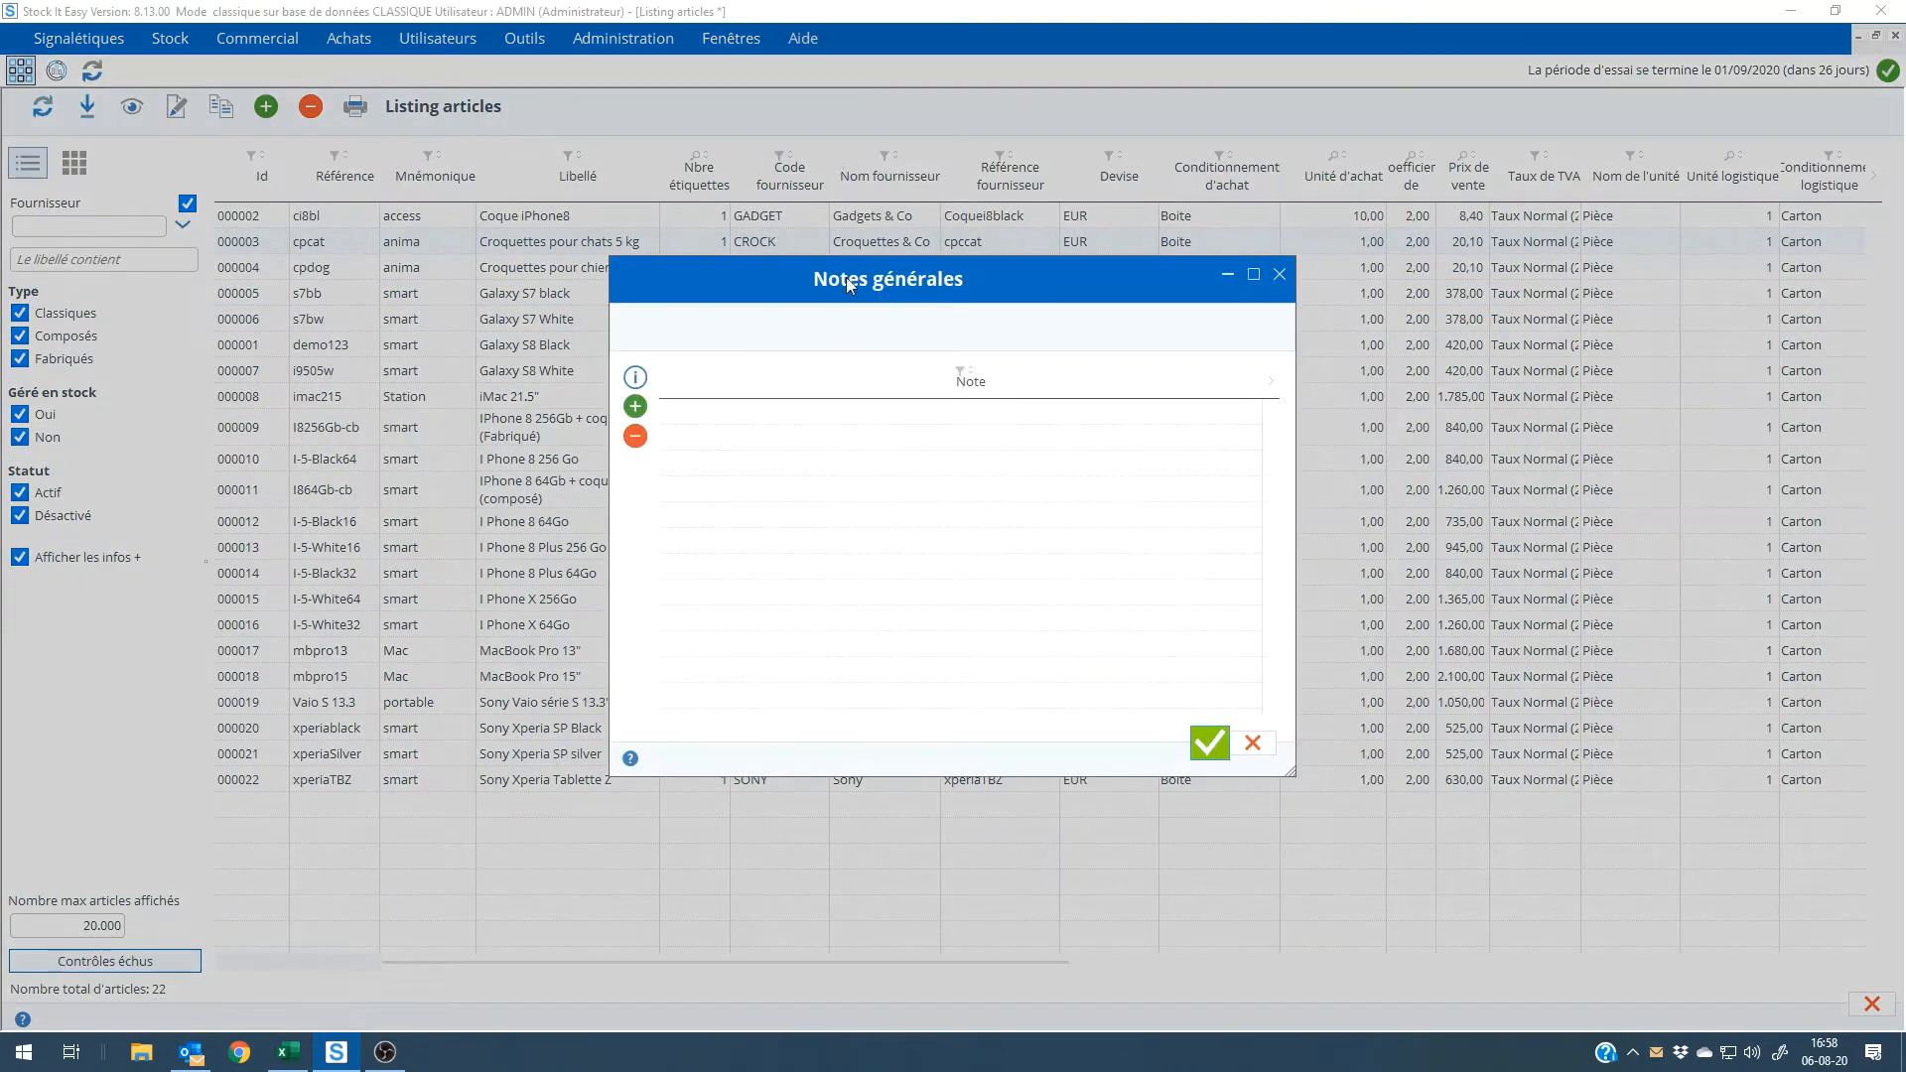
click(635, 407)
text(note gér)
text(érale n° 1)
click(636, 408)
text(2)
click(635, 407)
text(3)
click(1203, 747)
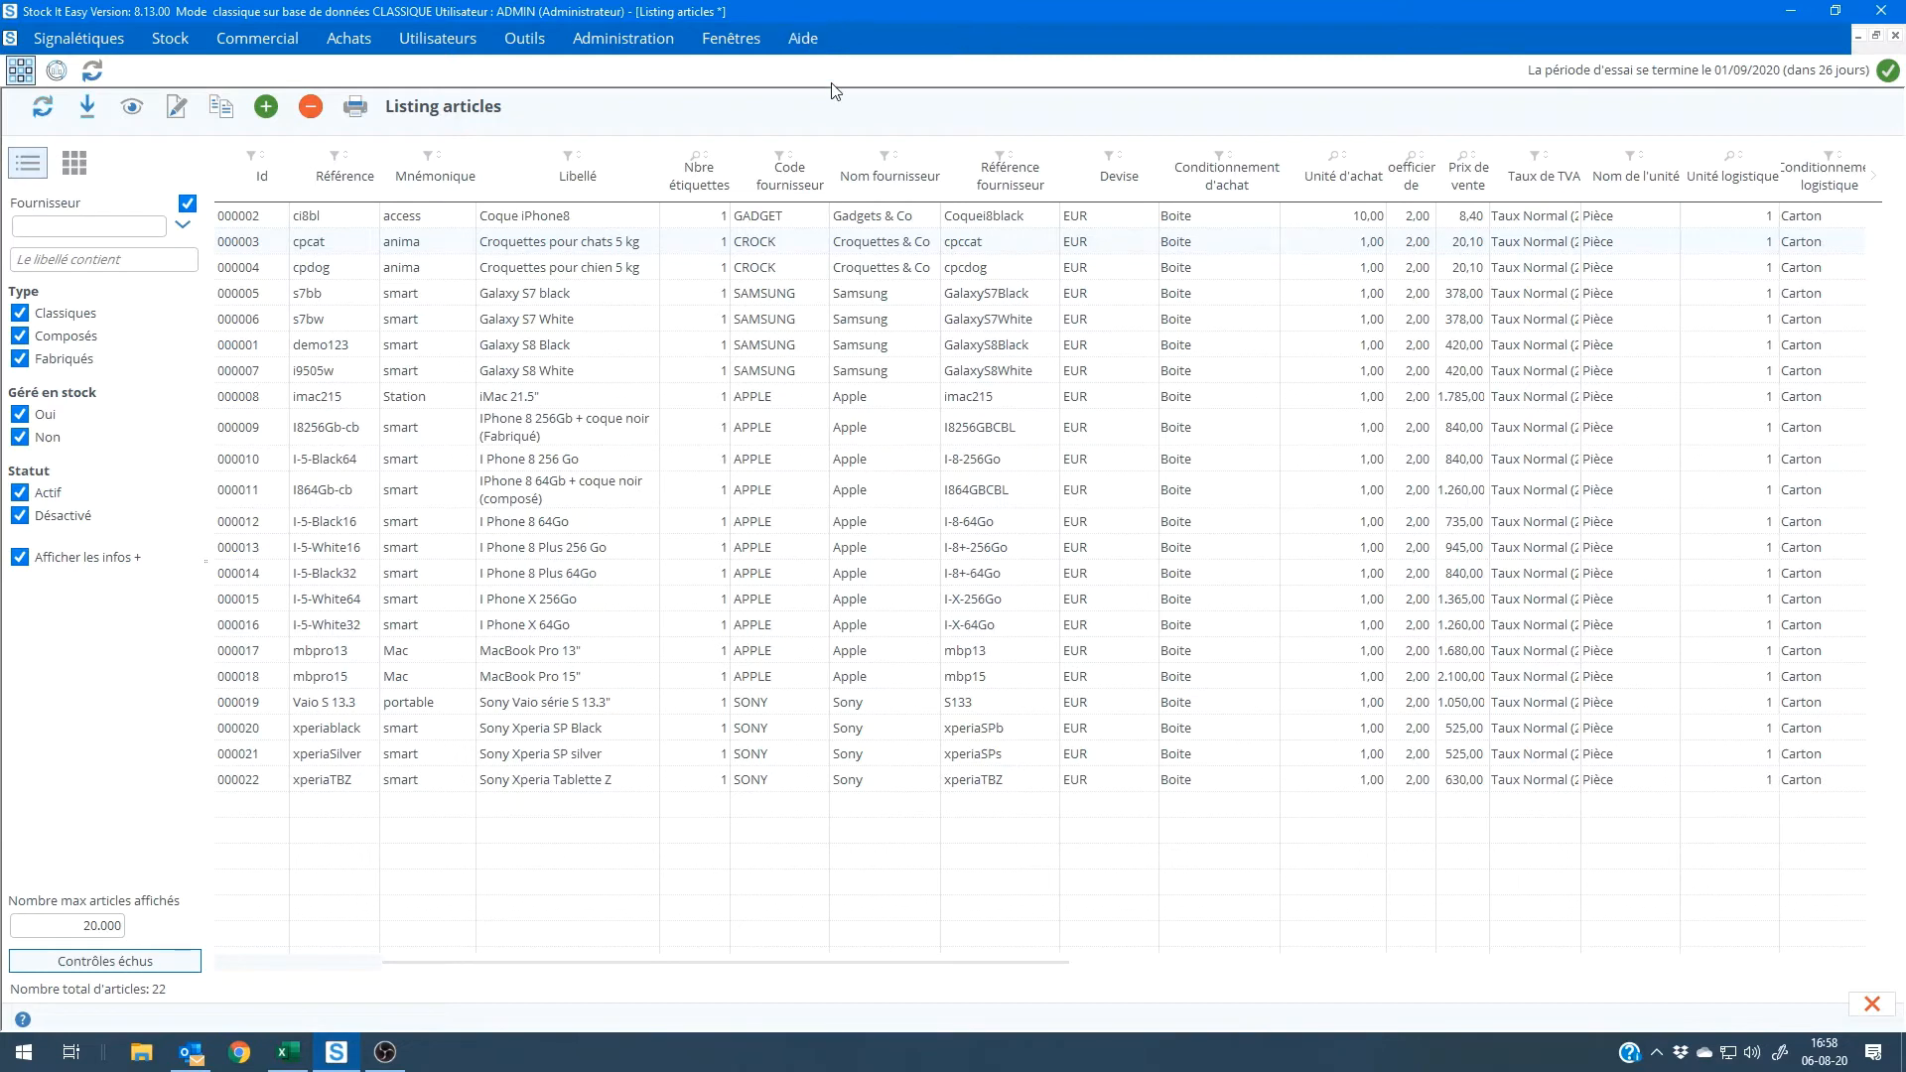
Leave the article listing and create a general task reading "Faire la présentation de cette nouveauté".
click(1872, 1004)
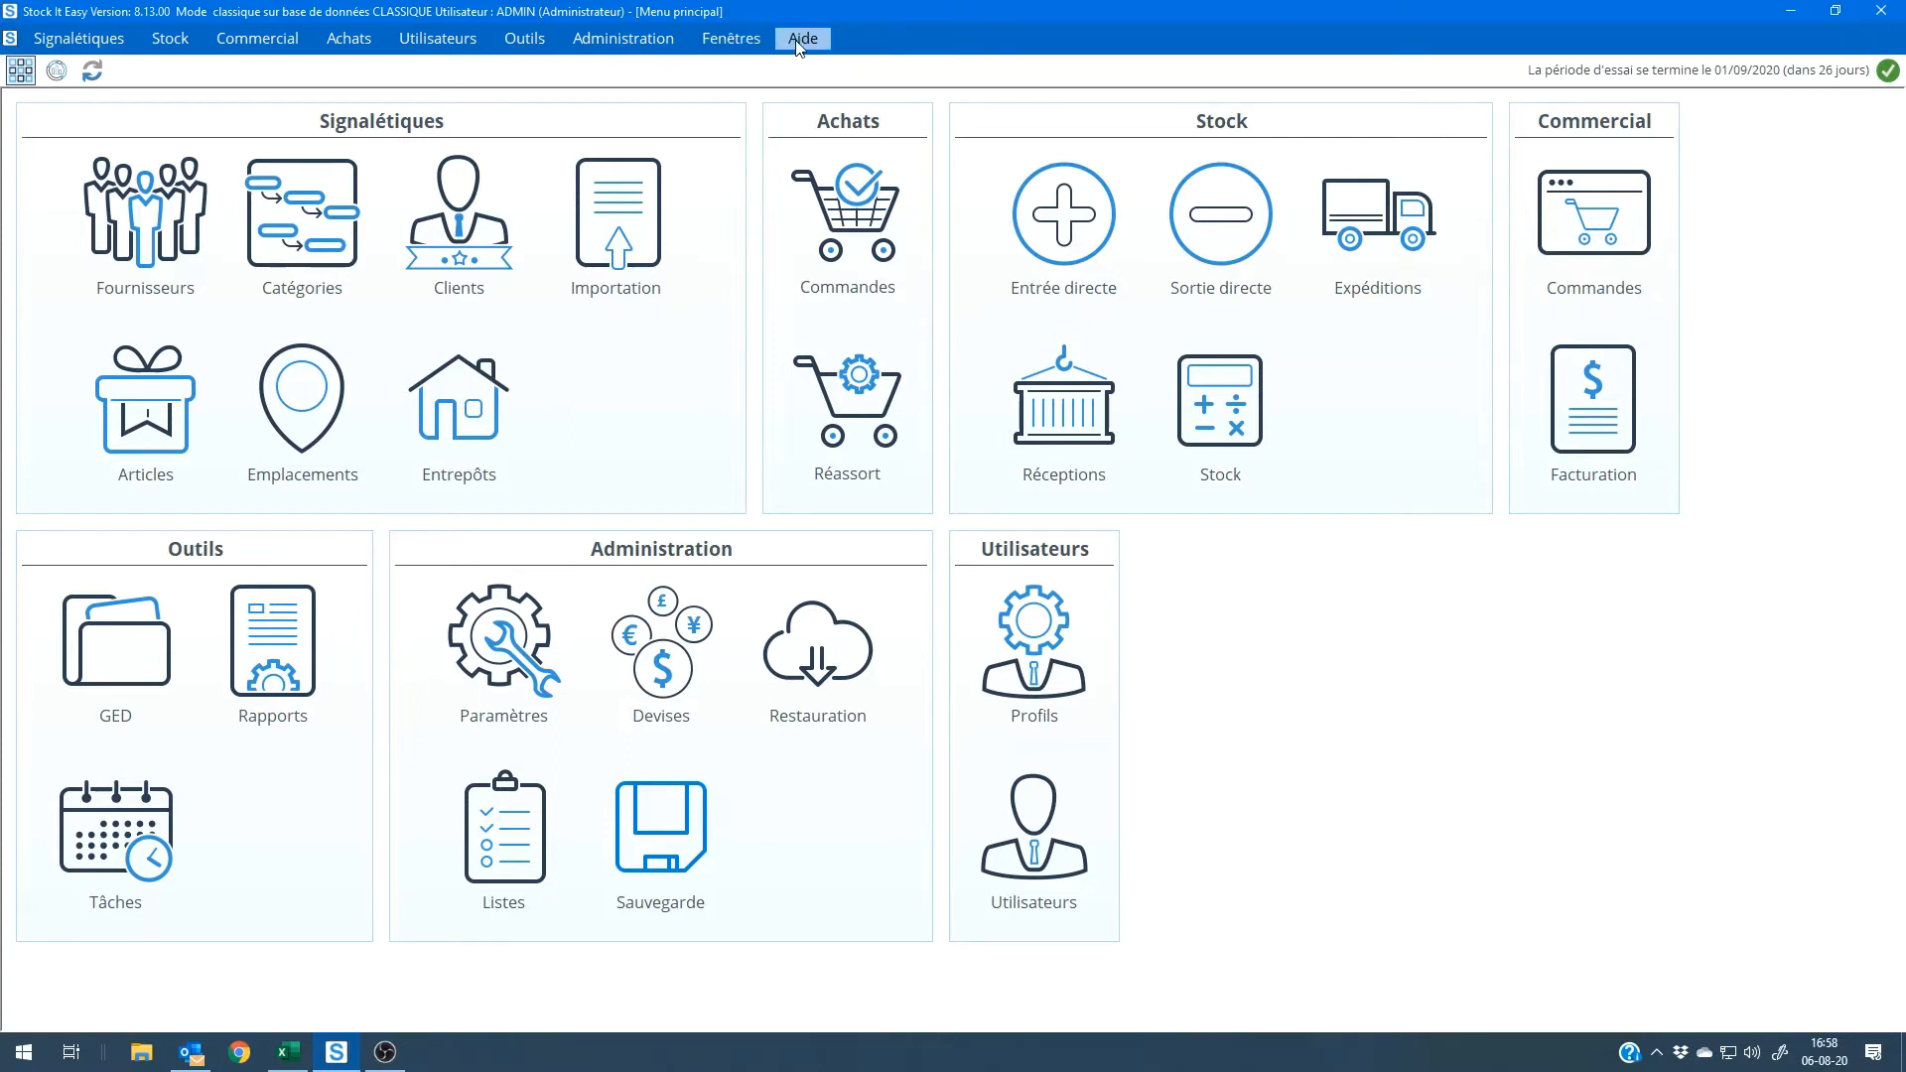
click(796, 44)
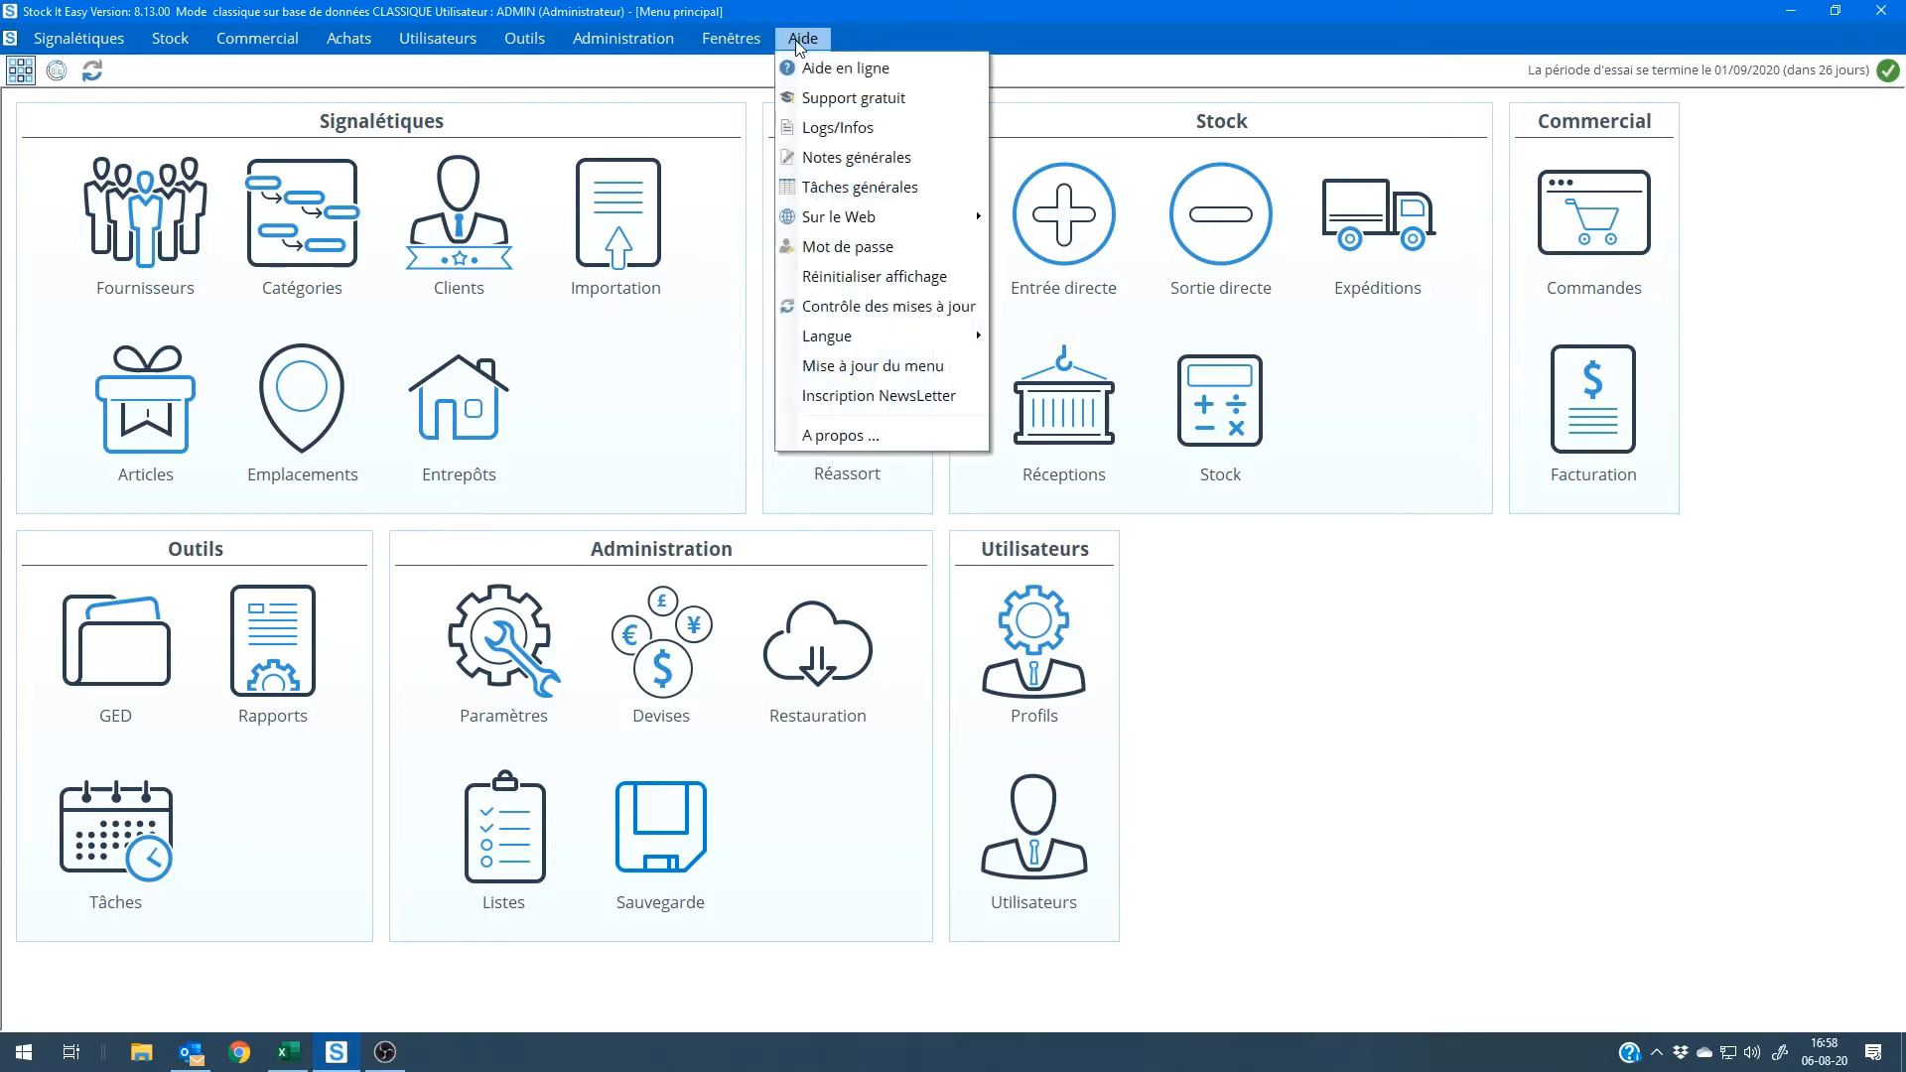
click(838, 189)
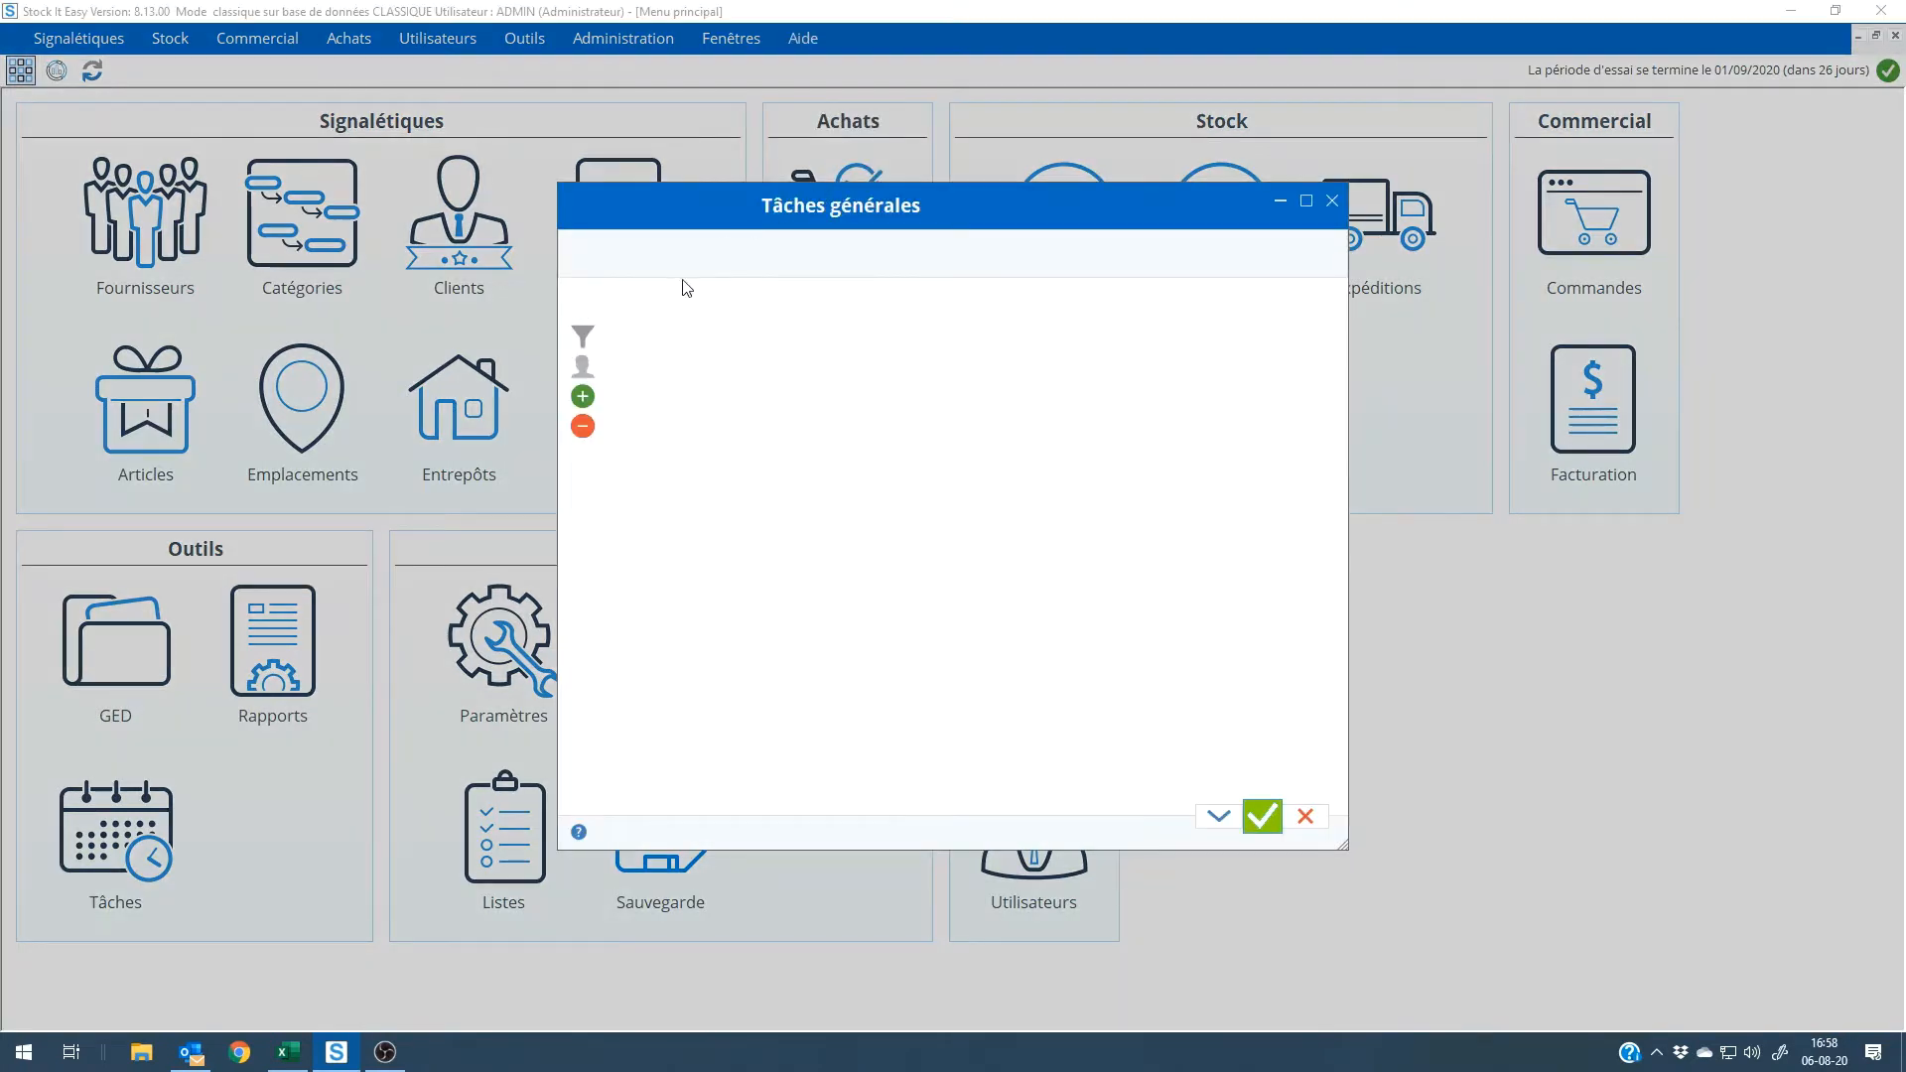
click(582, 397)
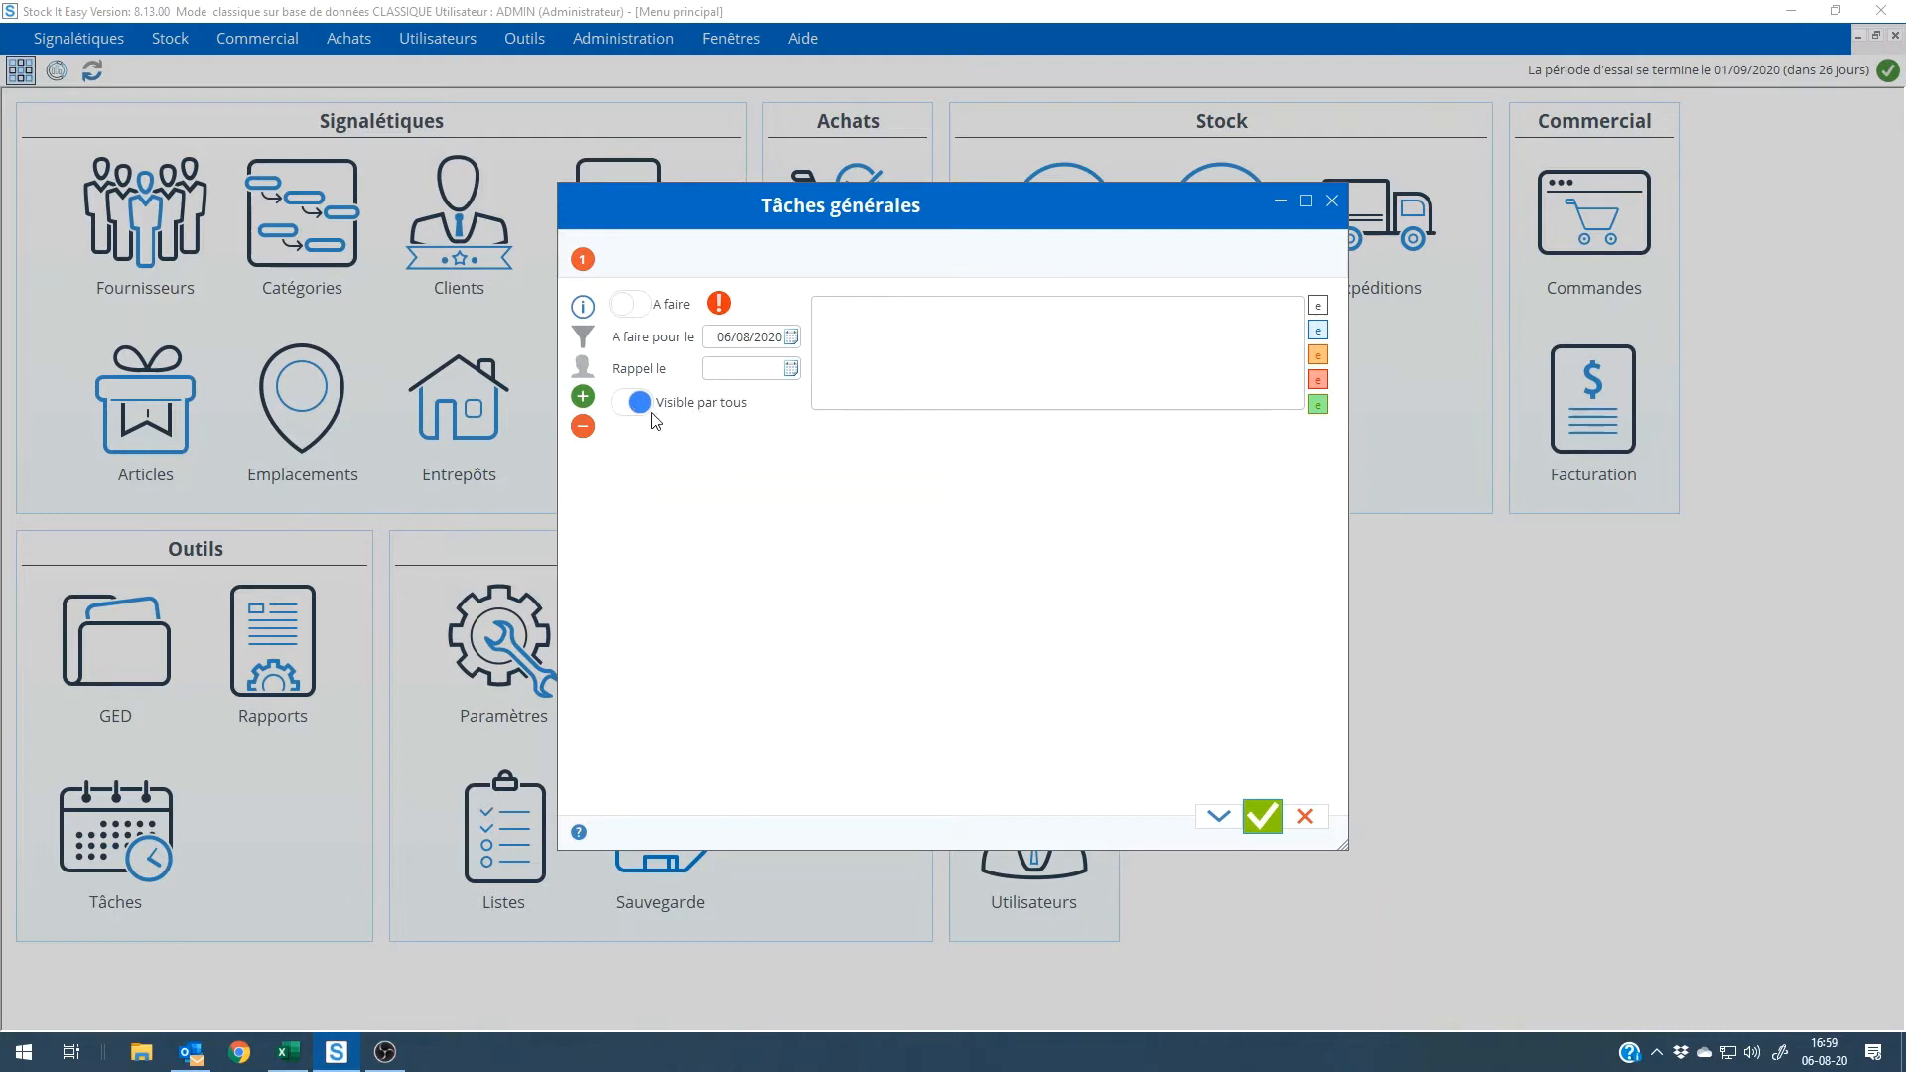
click(889, 351)
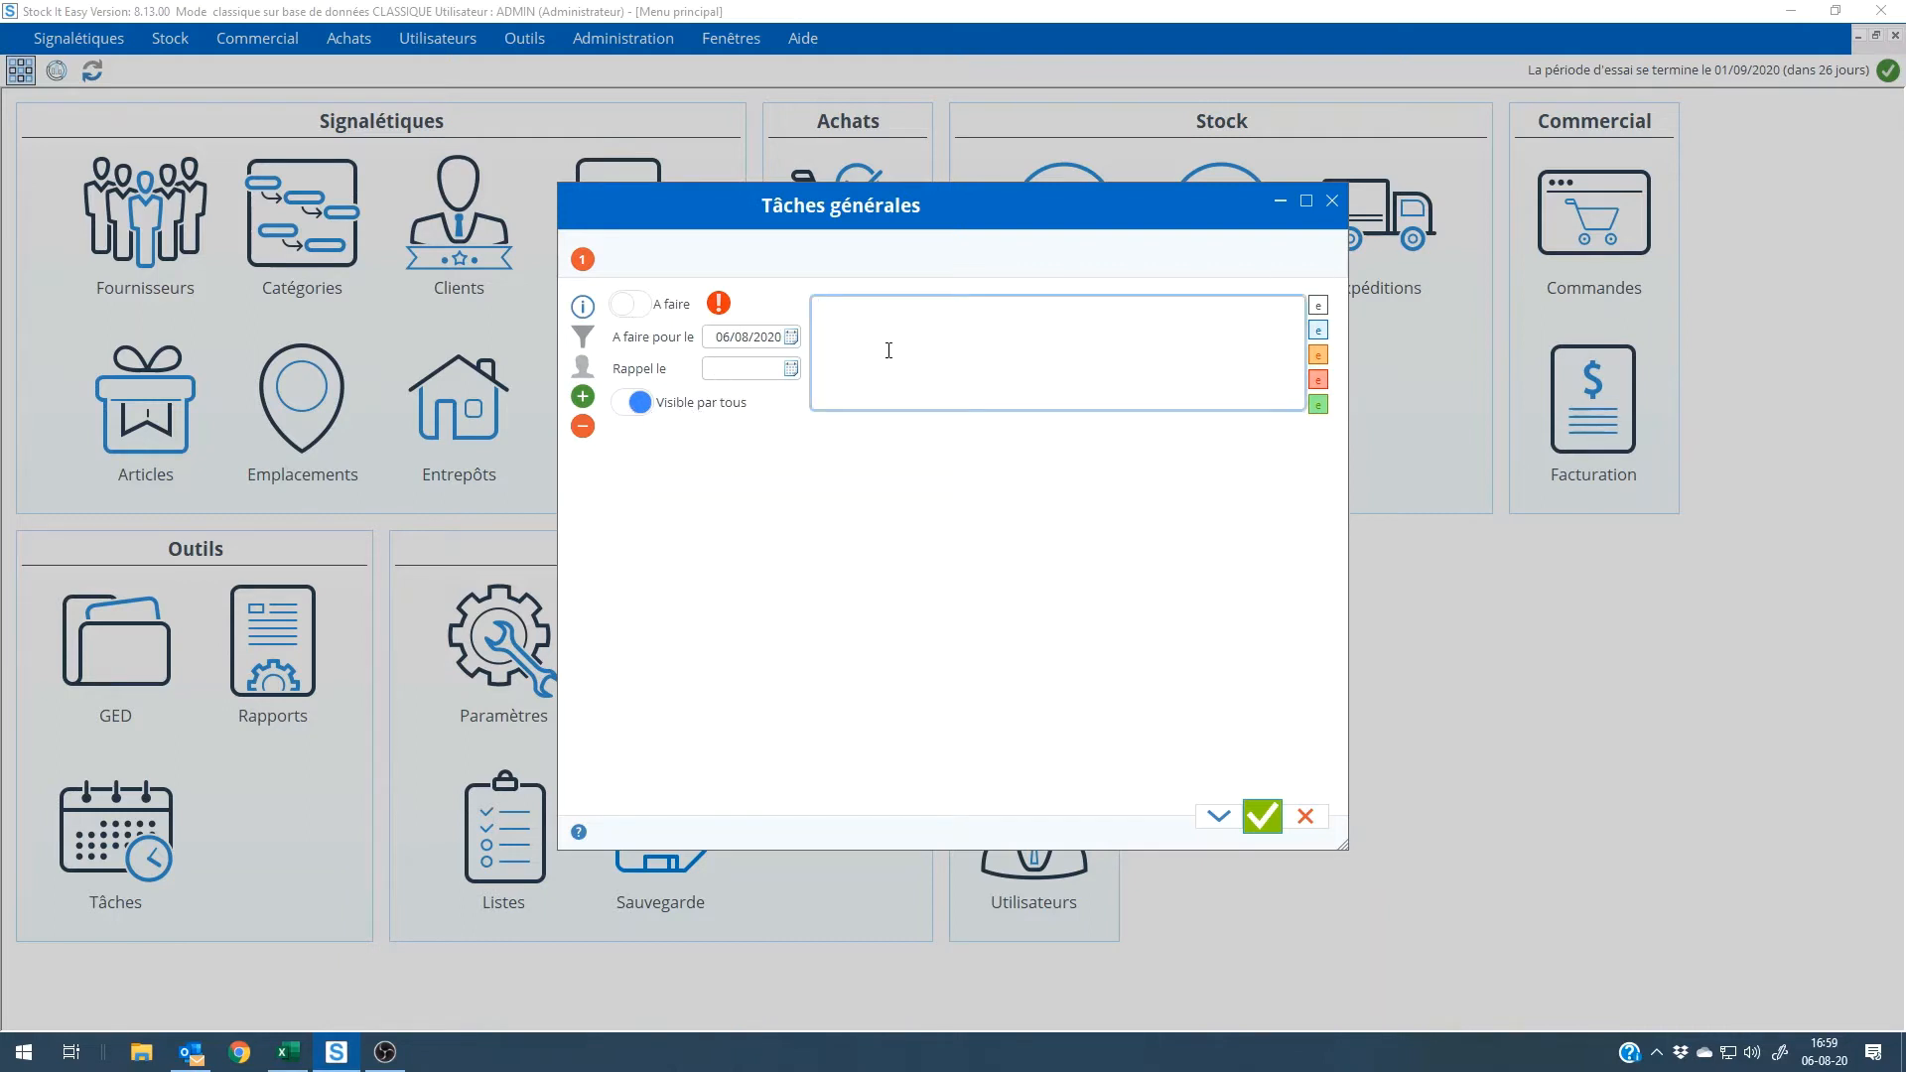
text(Faire la présentation de cette nouveauté)
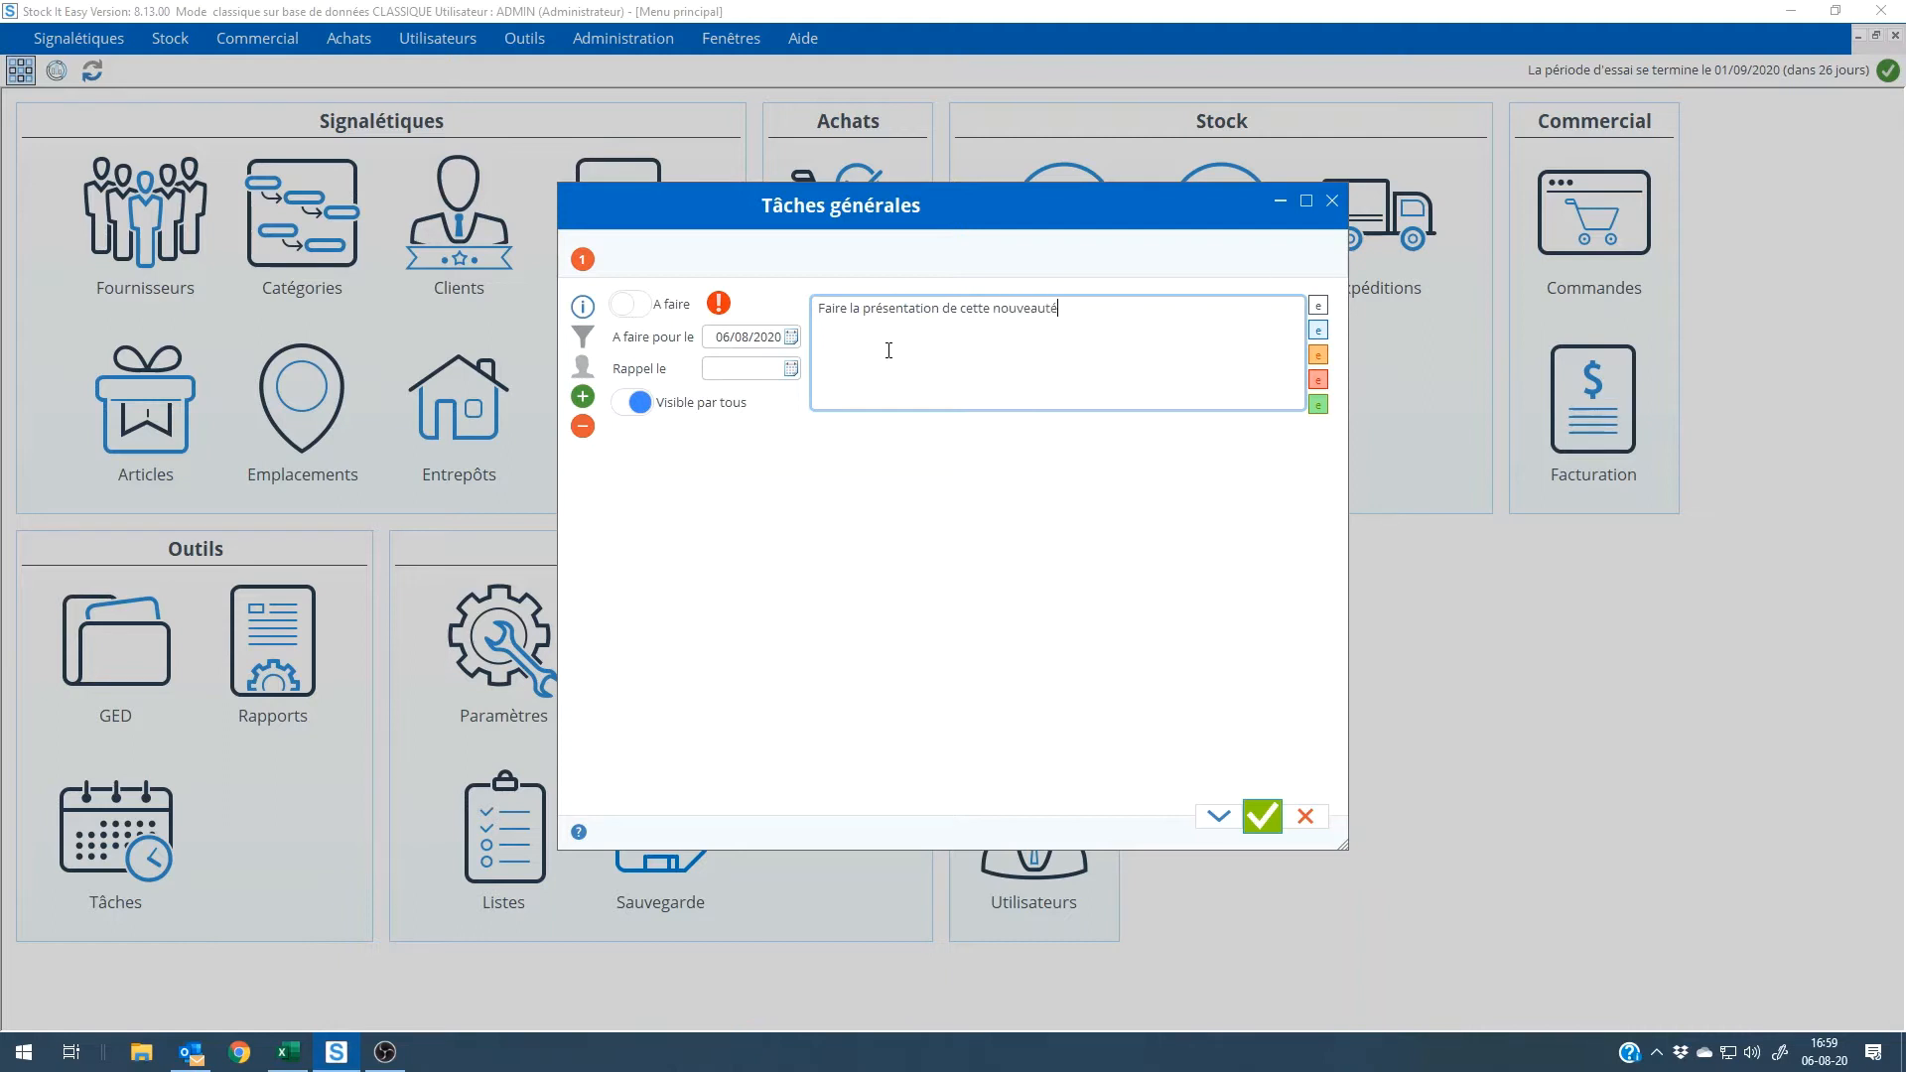
Try the available background colours on the general task and settle on light blue.
click(1319, 334)
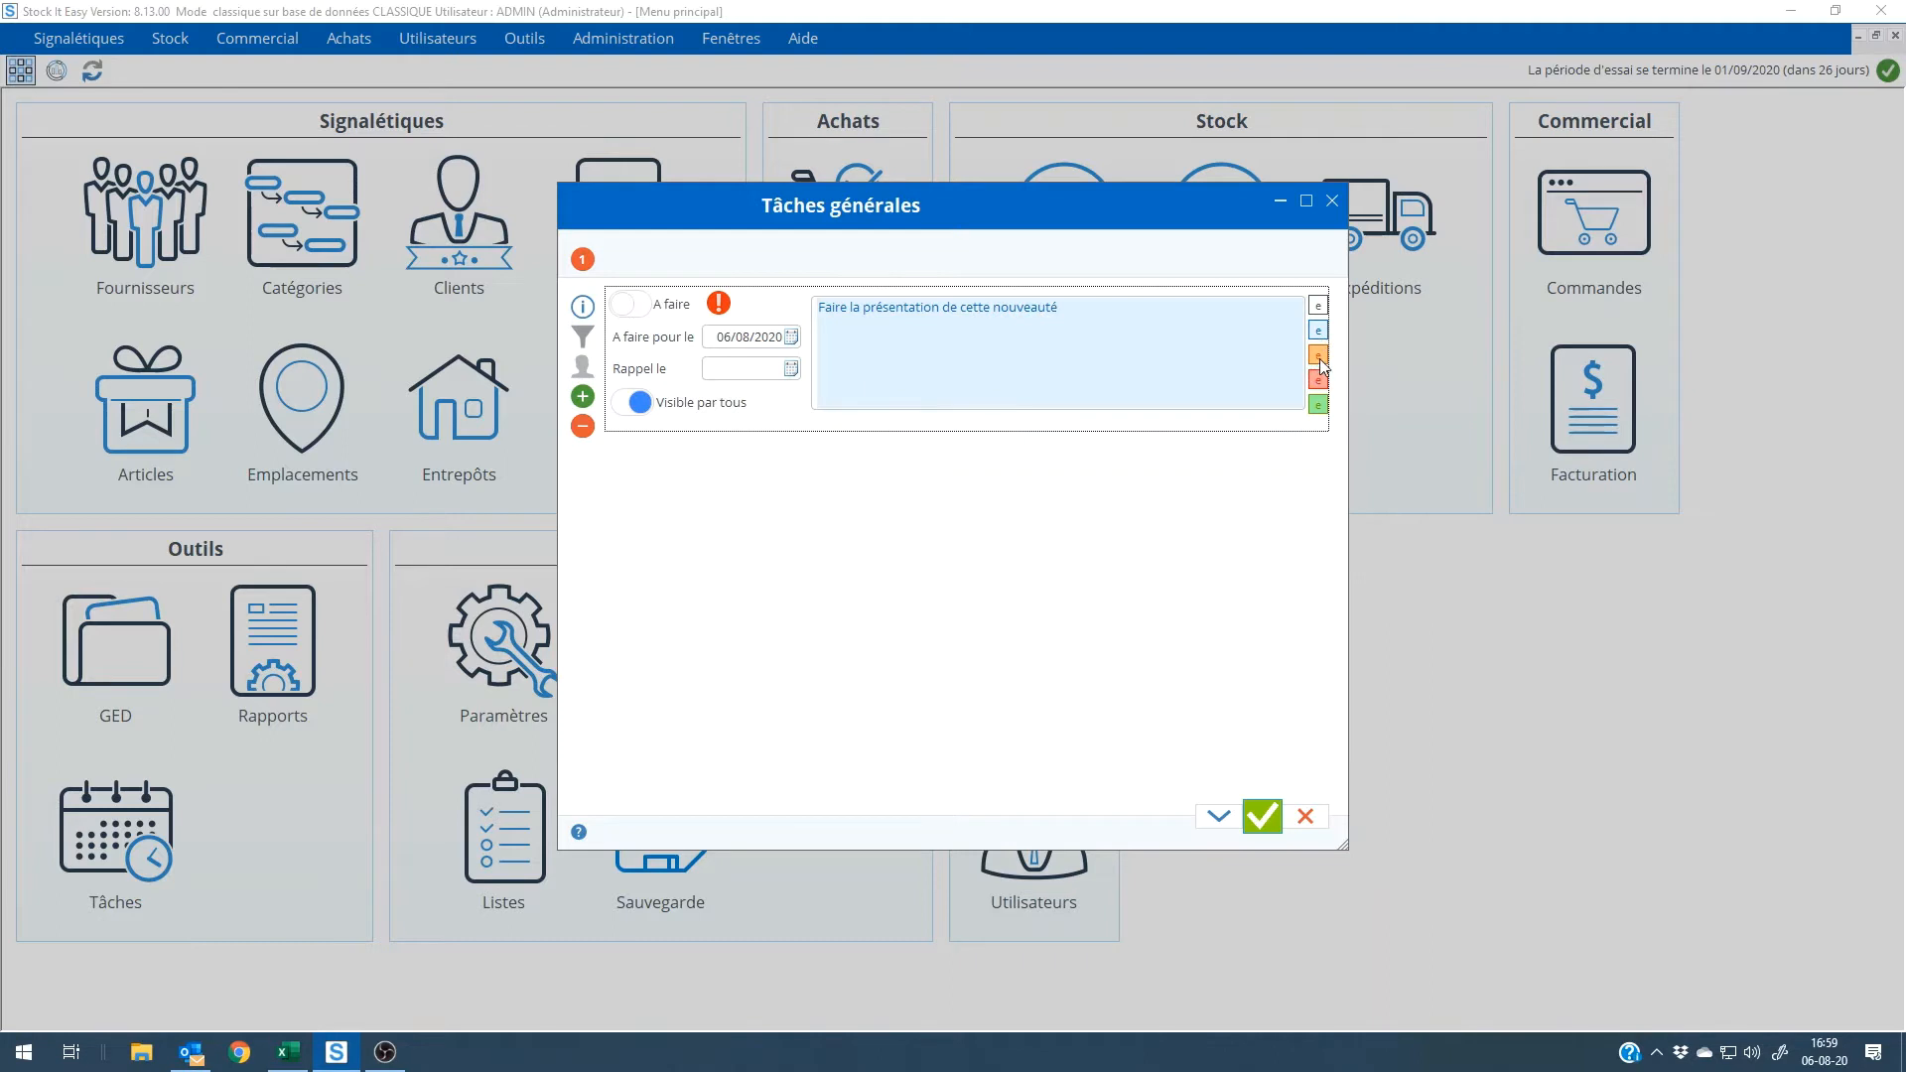
click(1318, 357)
click(1319, 382)
click(1319, 405)
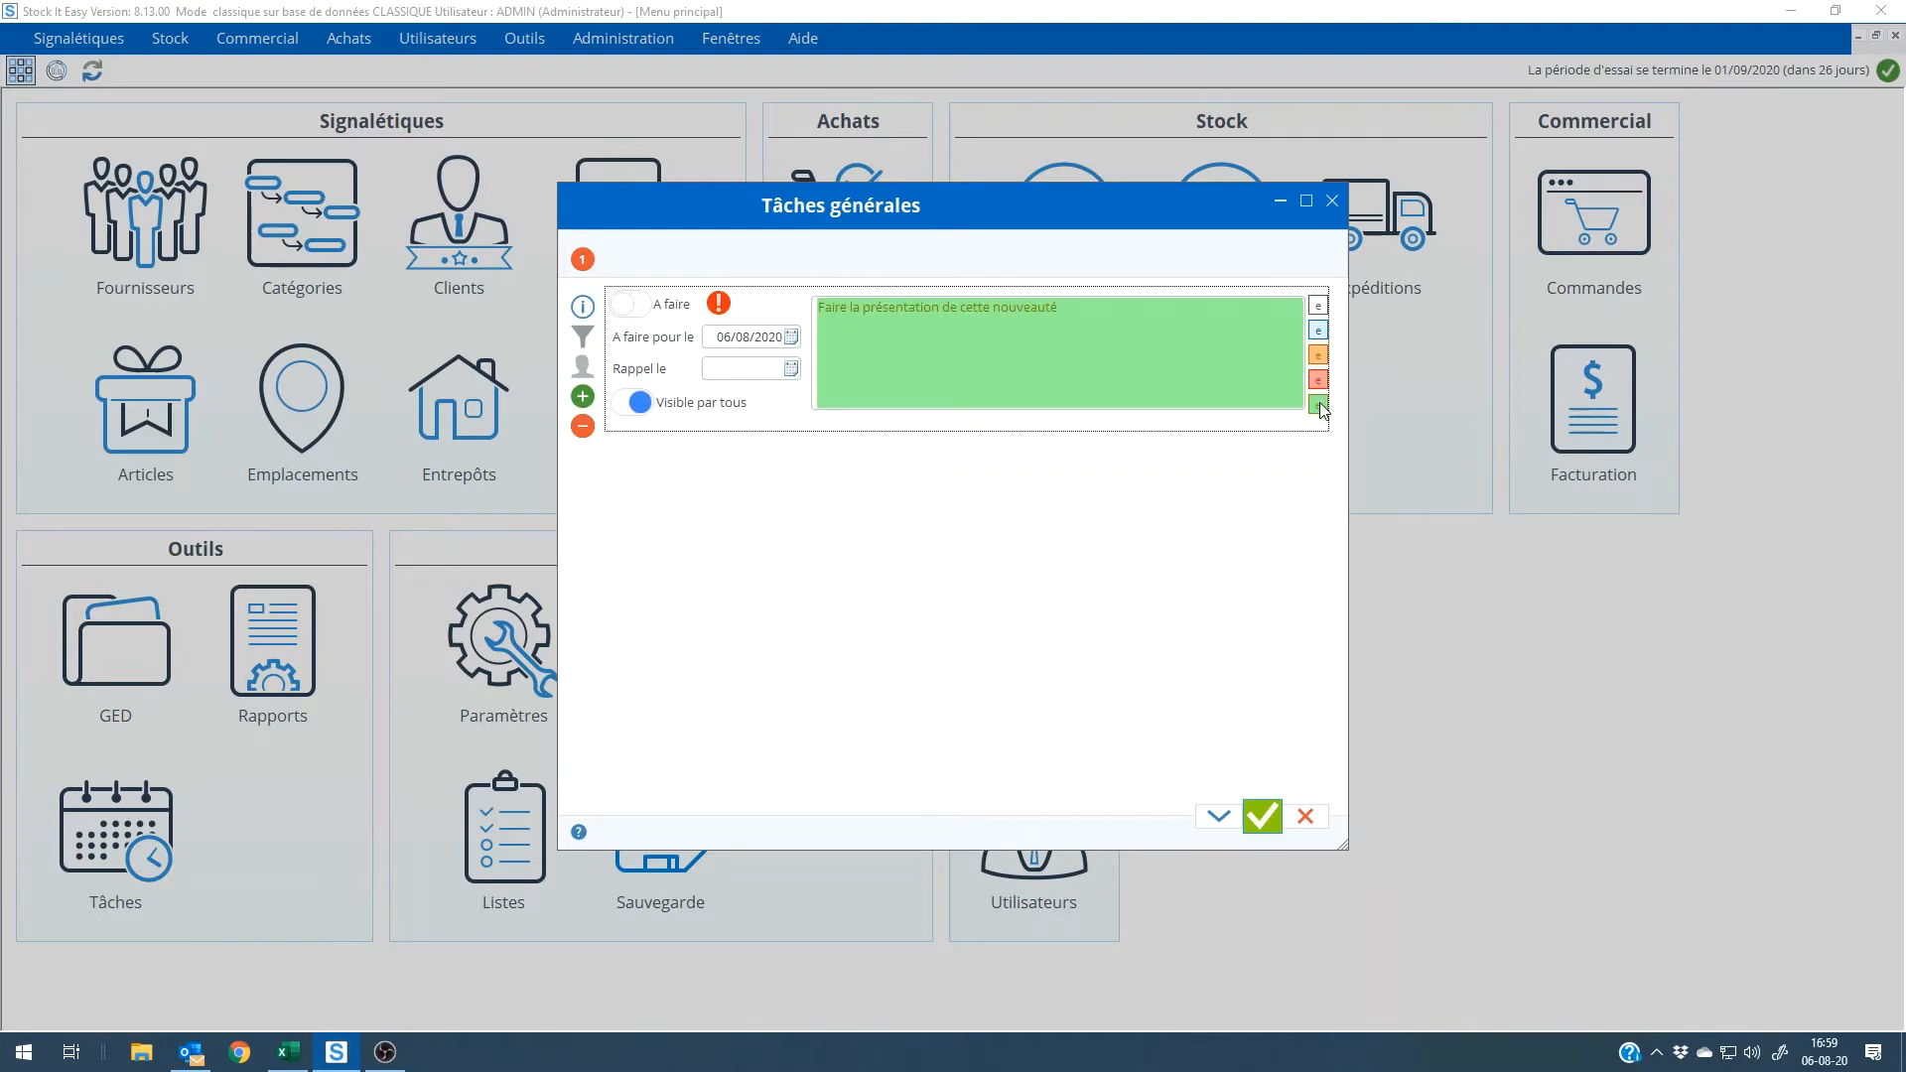
click(1319, 306)
click(1320, 331)
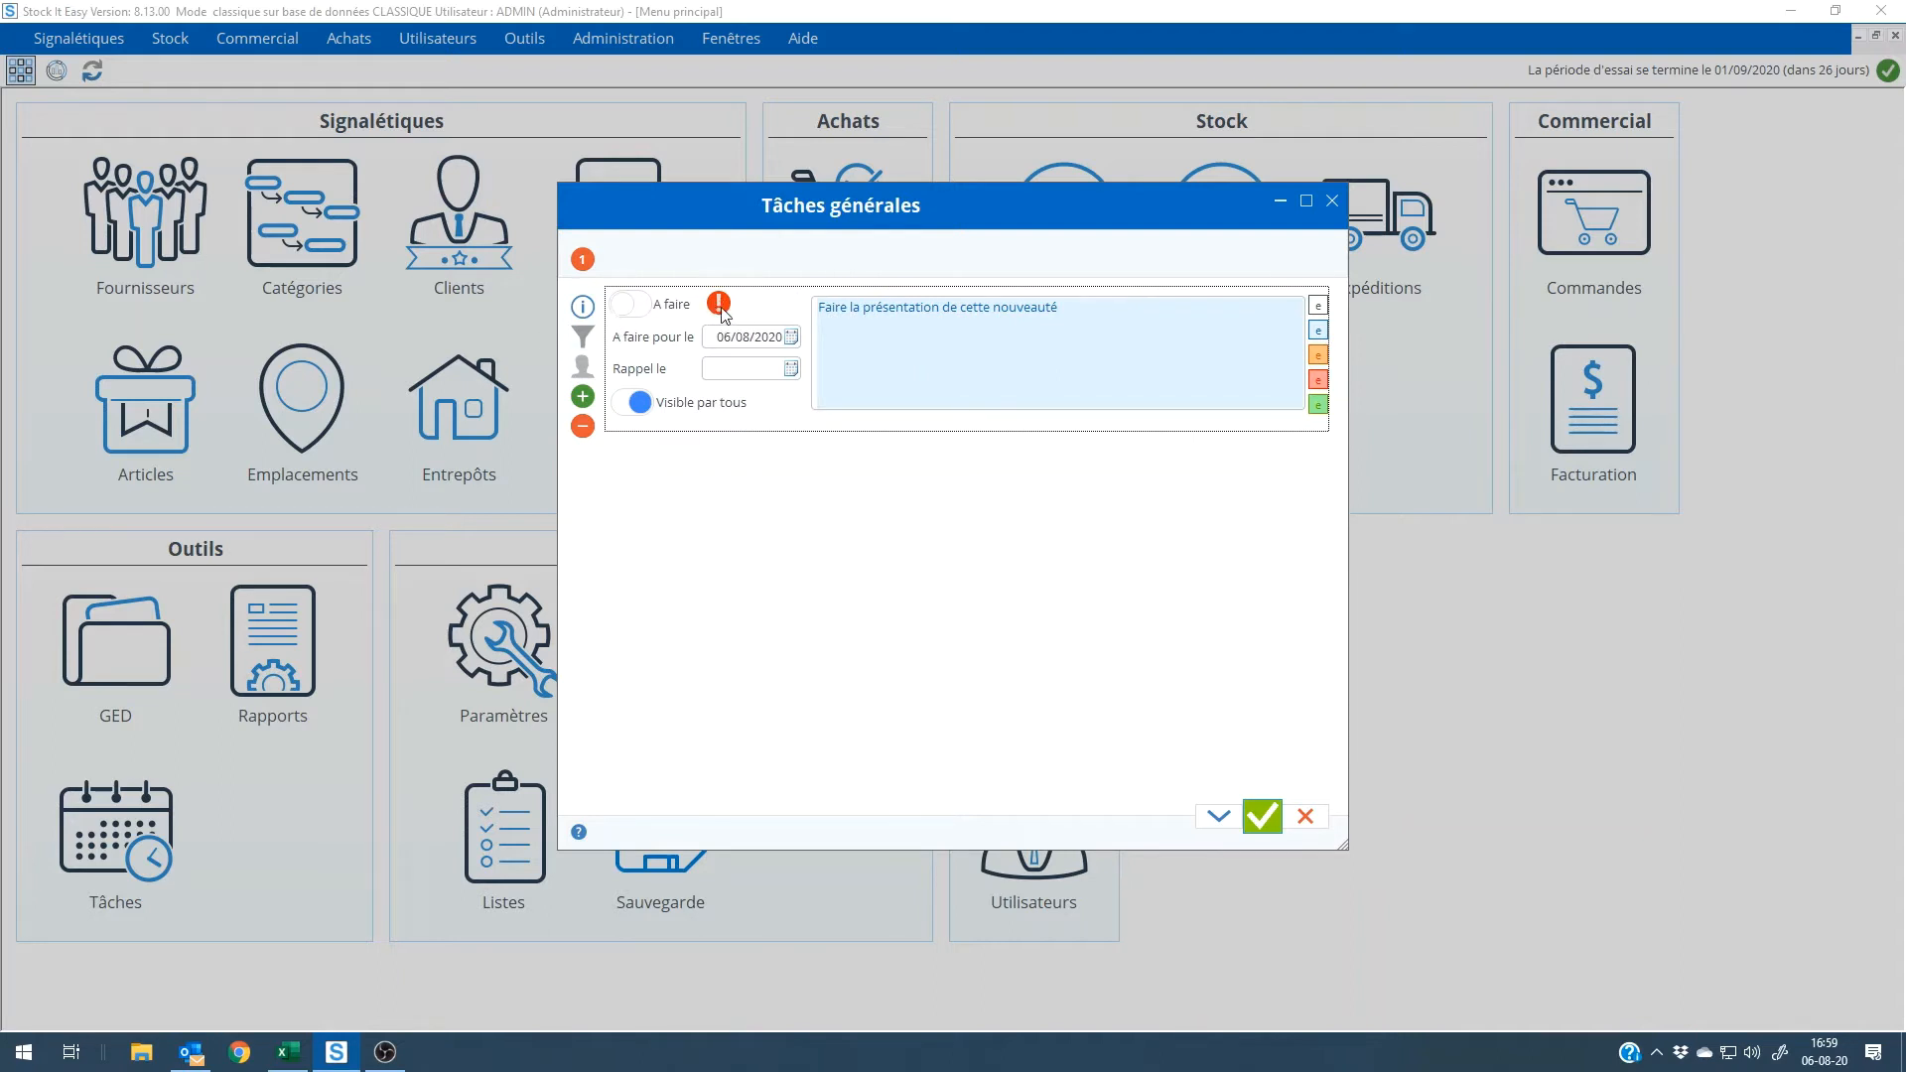
Switch the task's visibility to Visible par moi and back to Visible par tous, and save the general task.
click(629, 409)
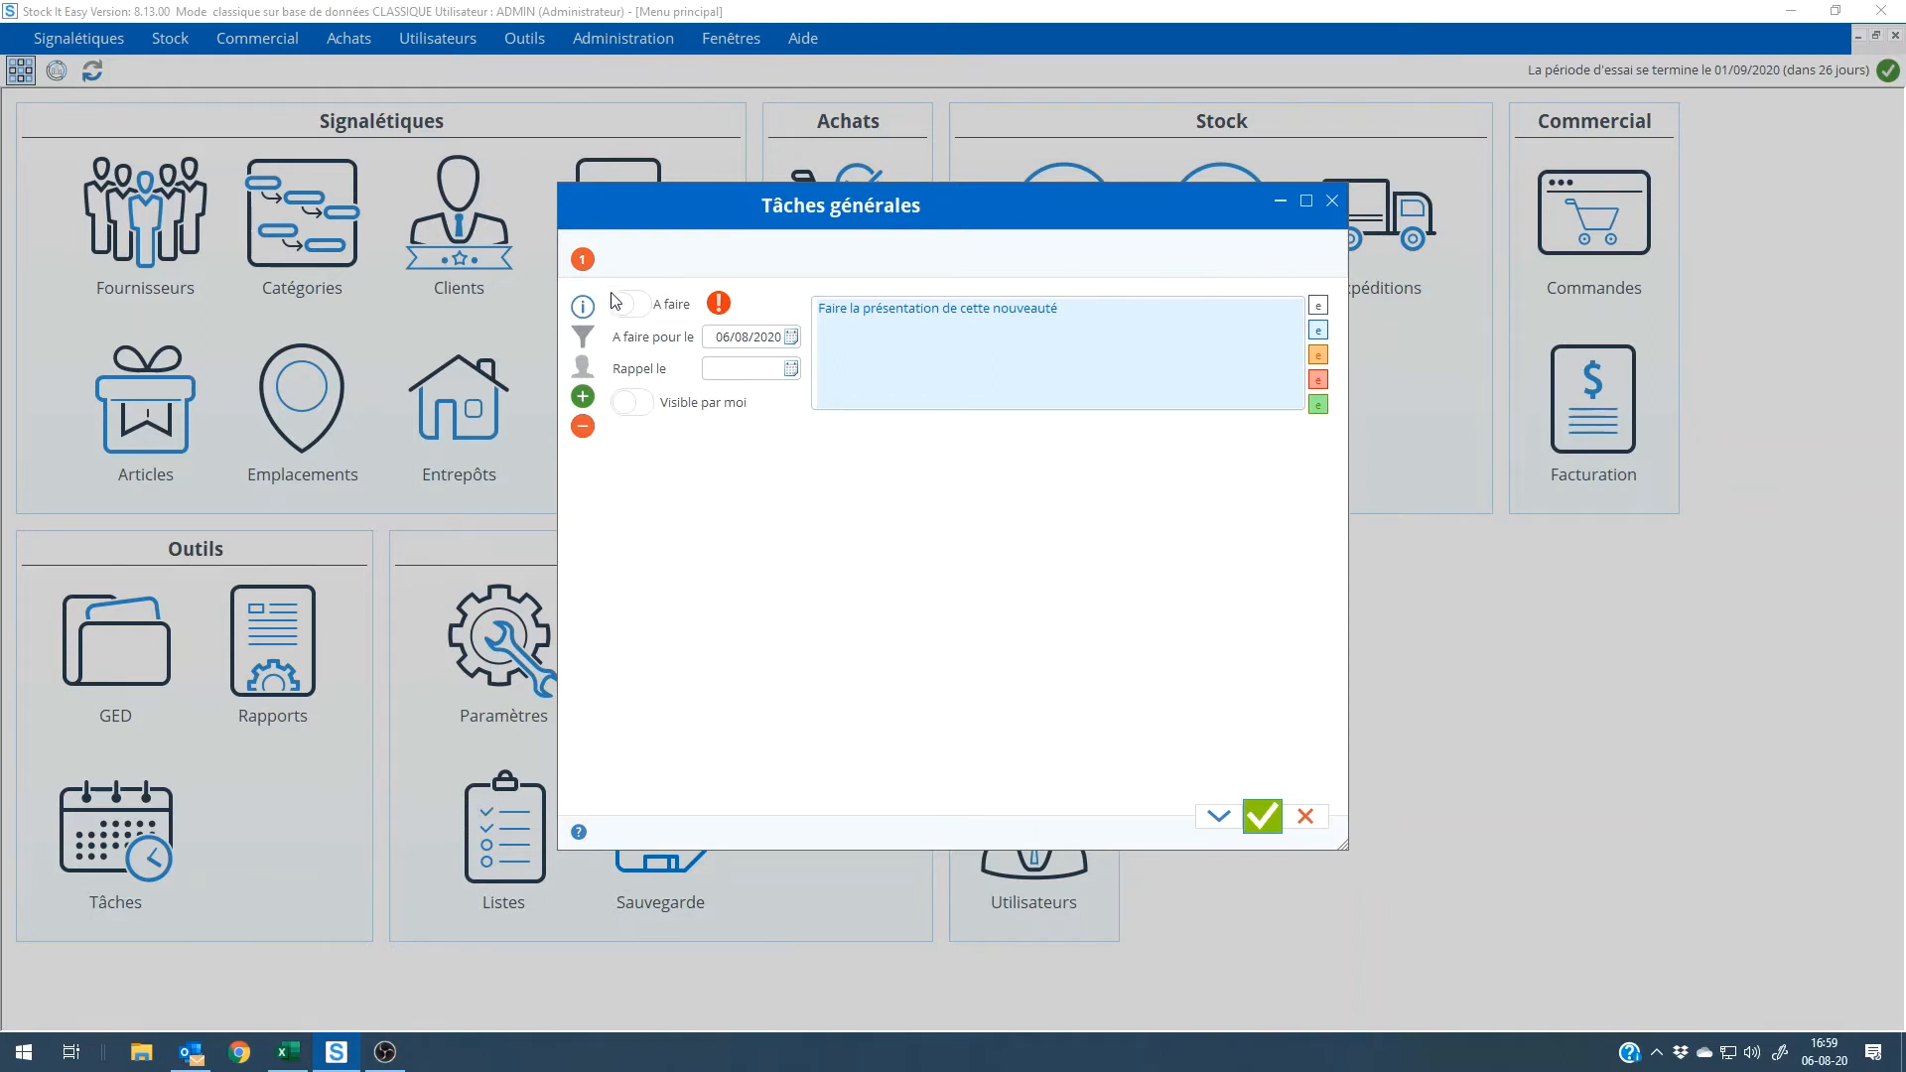
click(643, 407)
click(1263, 820)
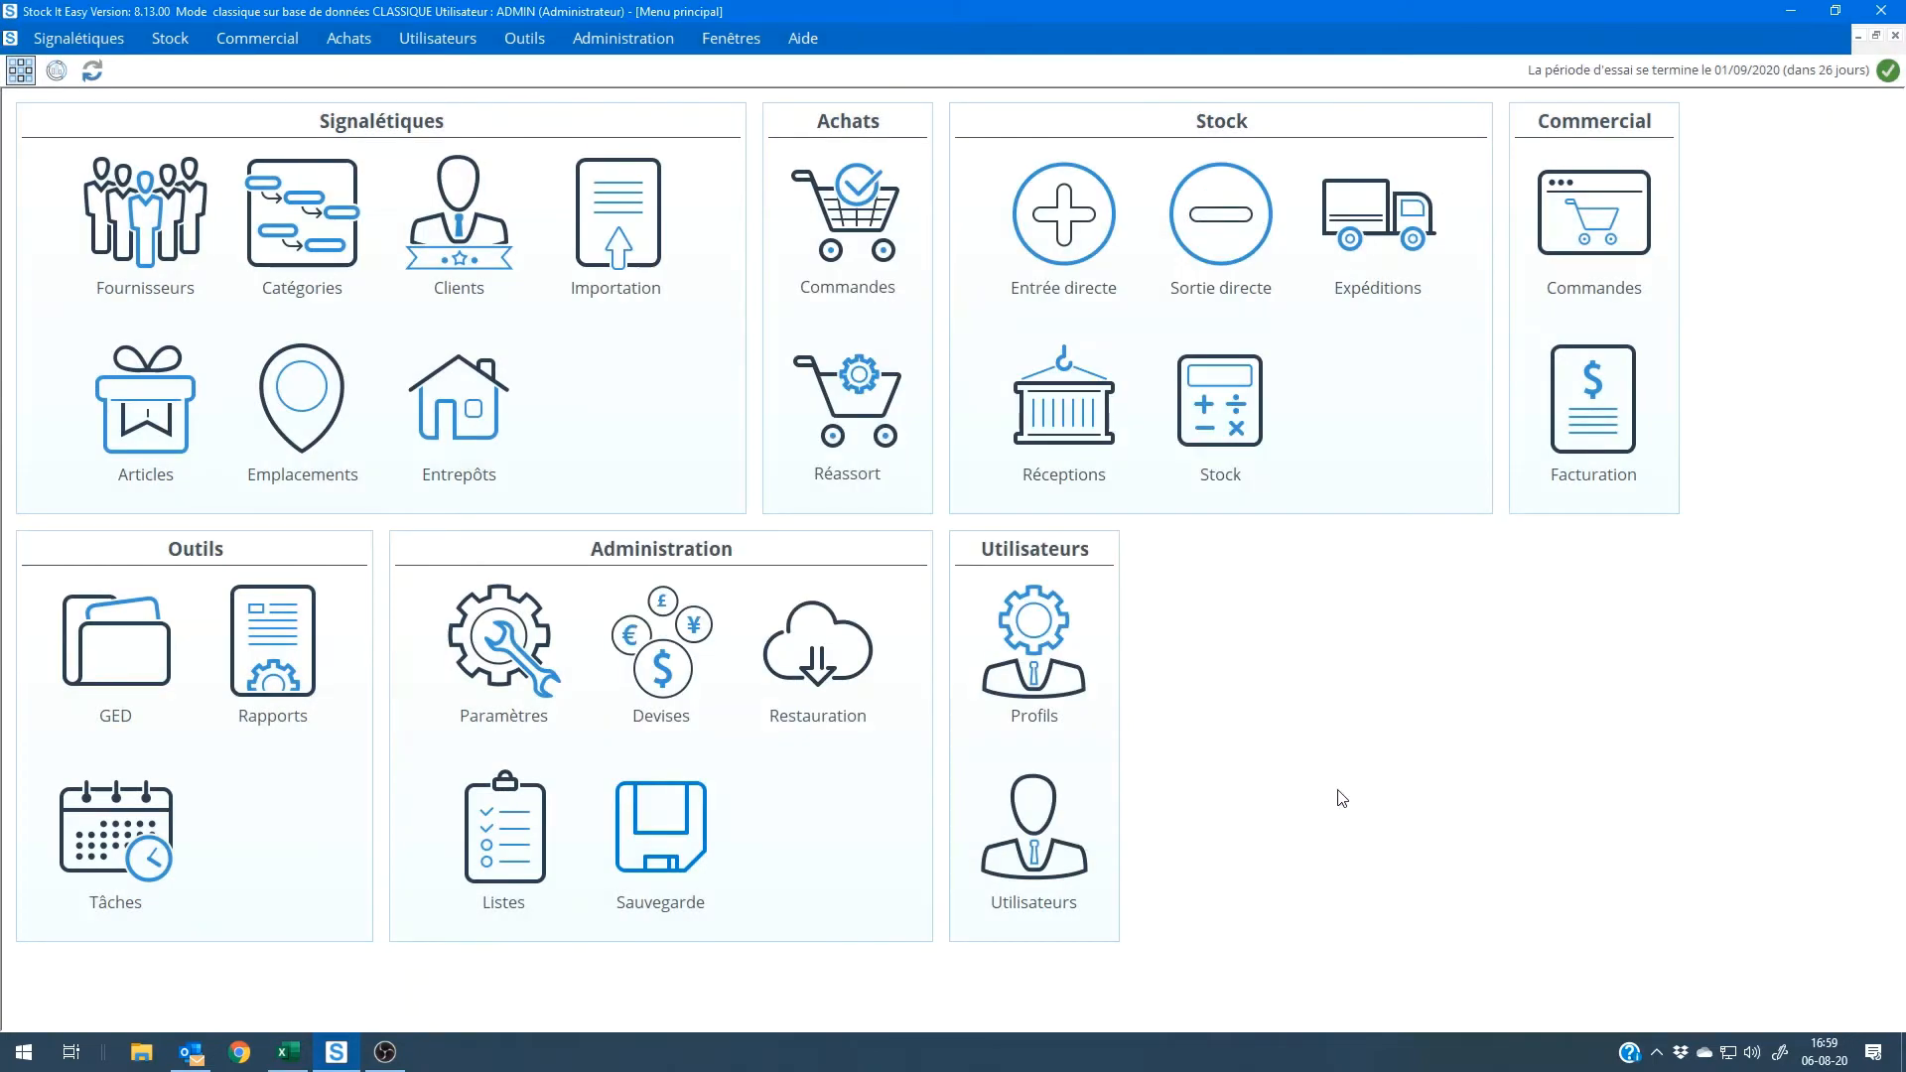
Add an orange task reading "Vérifier cette article ASAP" to the article Croquettes pour chats 5 kg and save it.
click(141, 419)
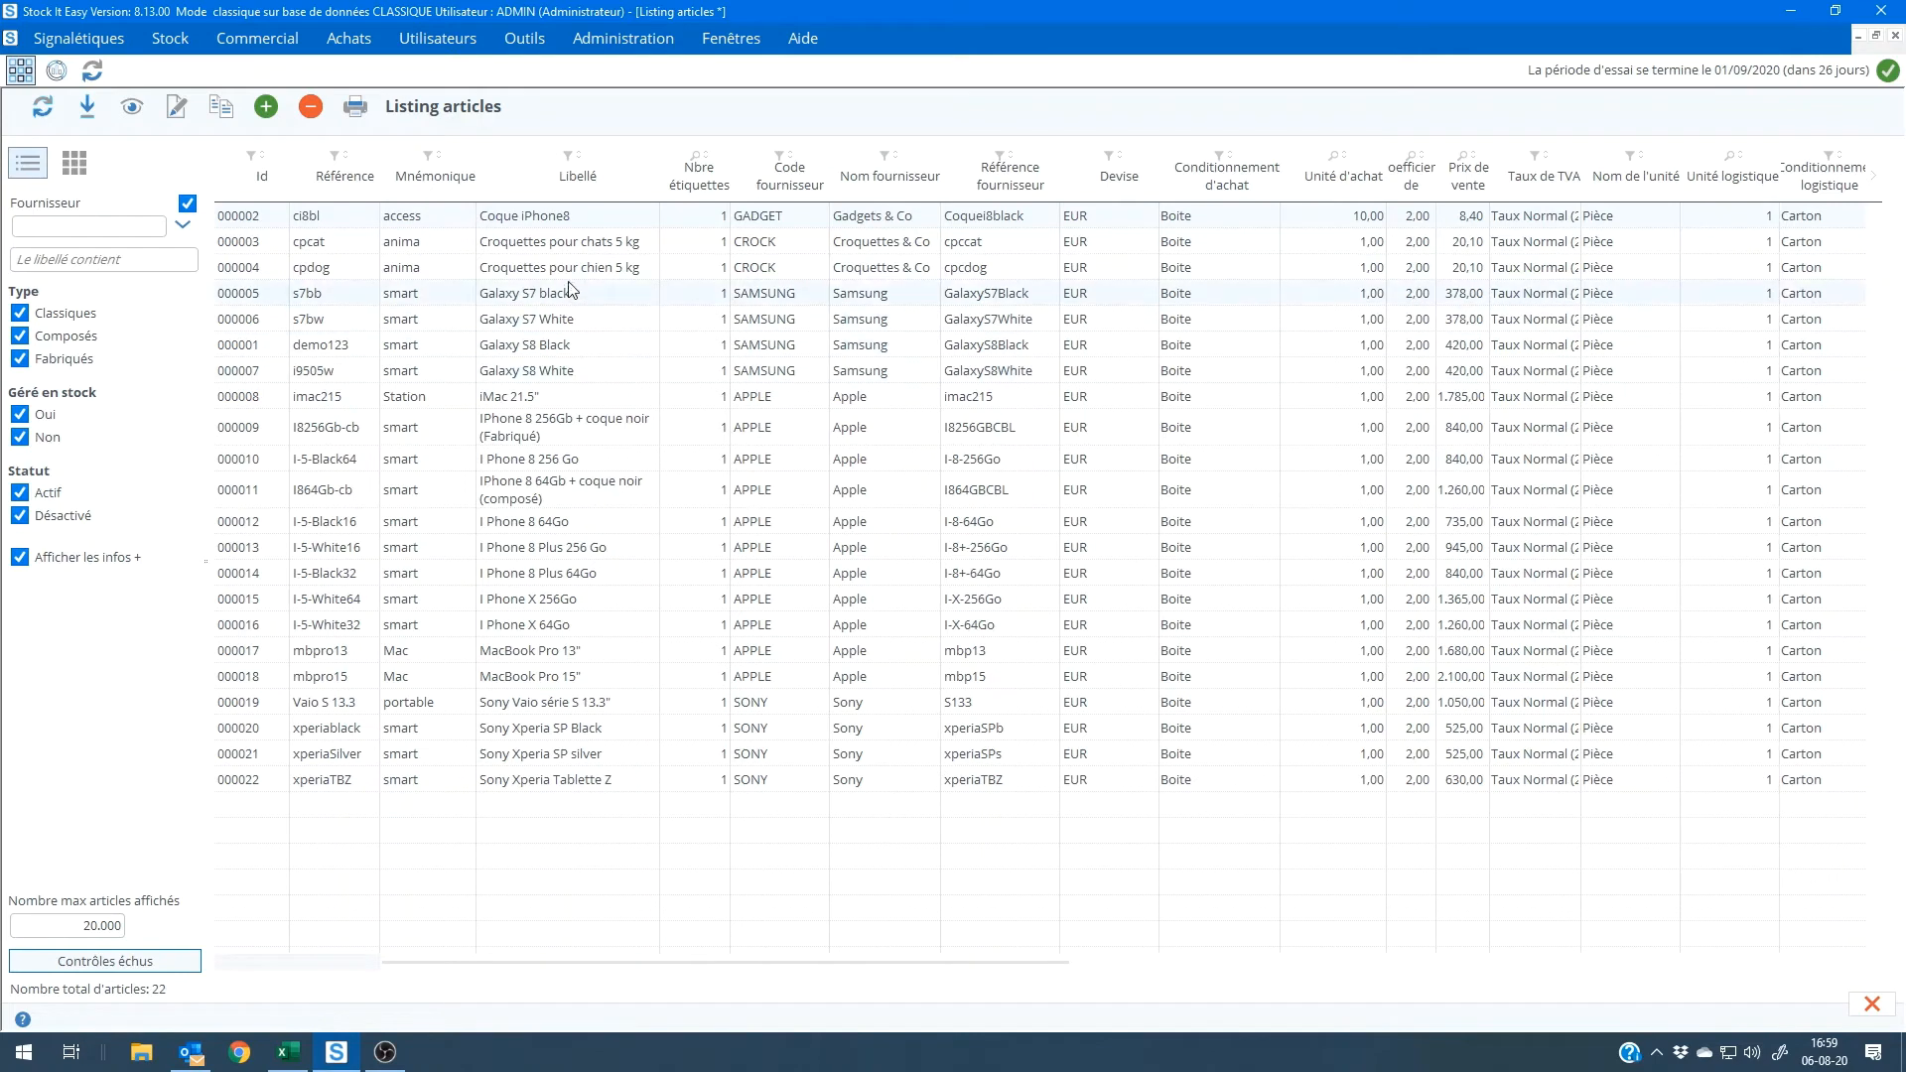
double_click(562, 252)
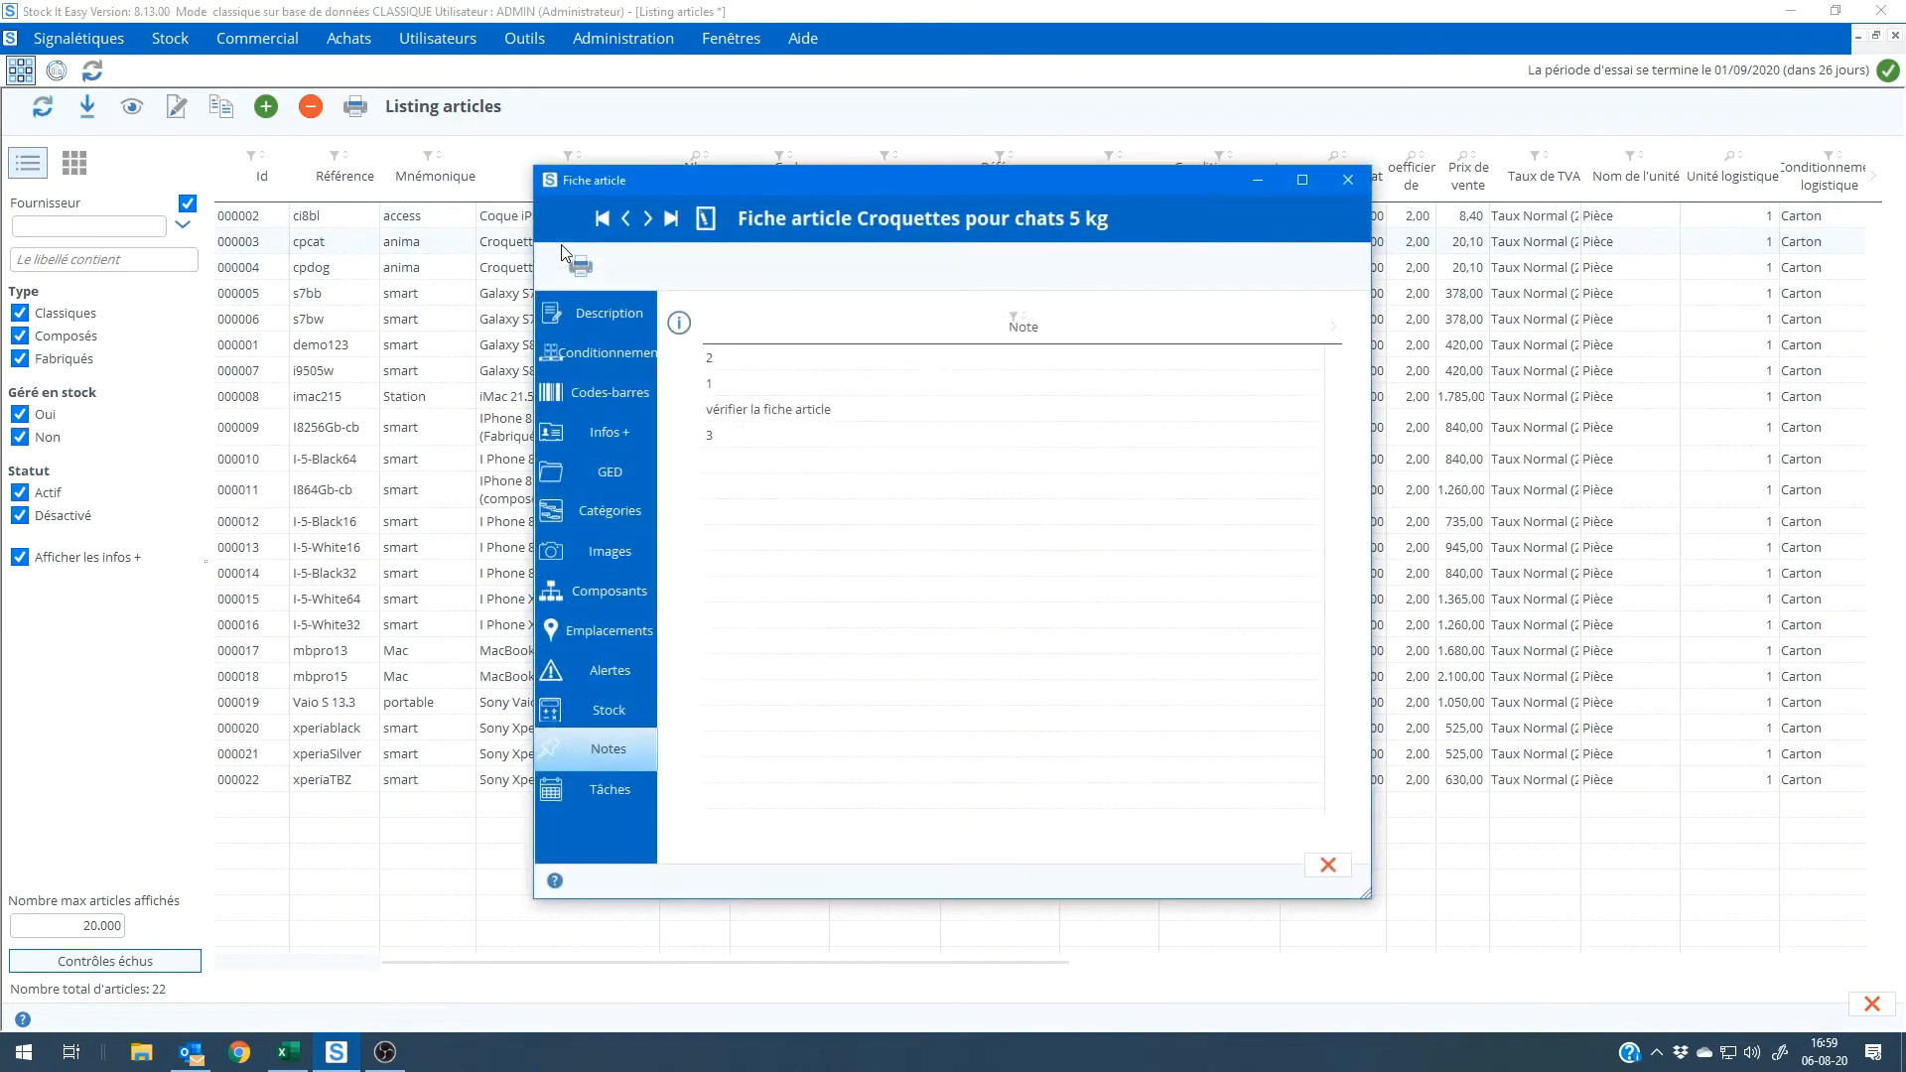
click(596, 792)
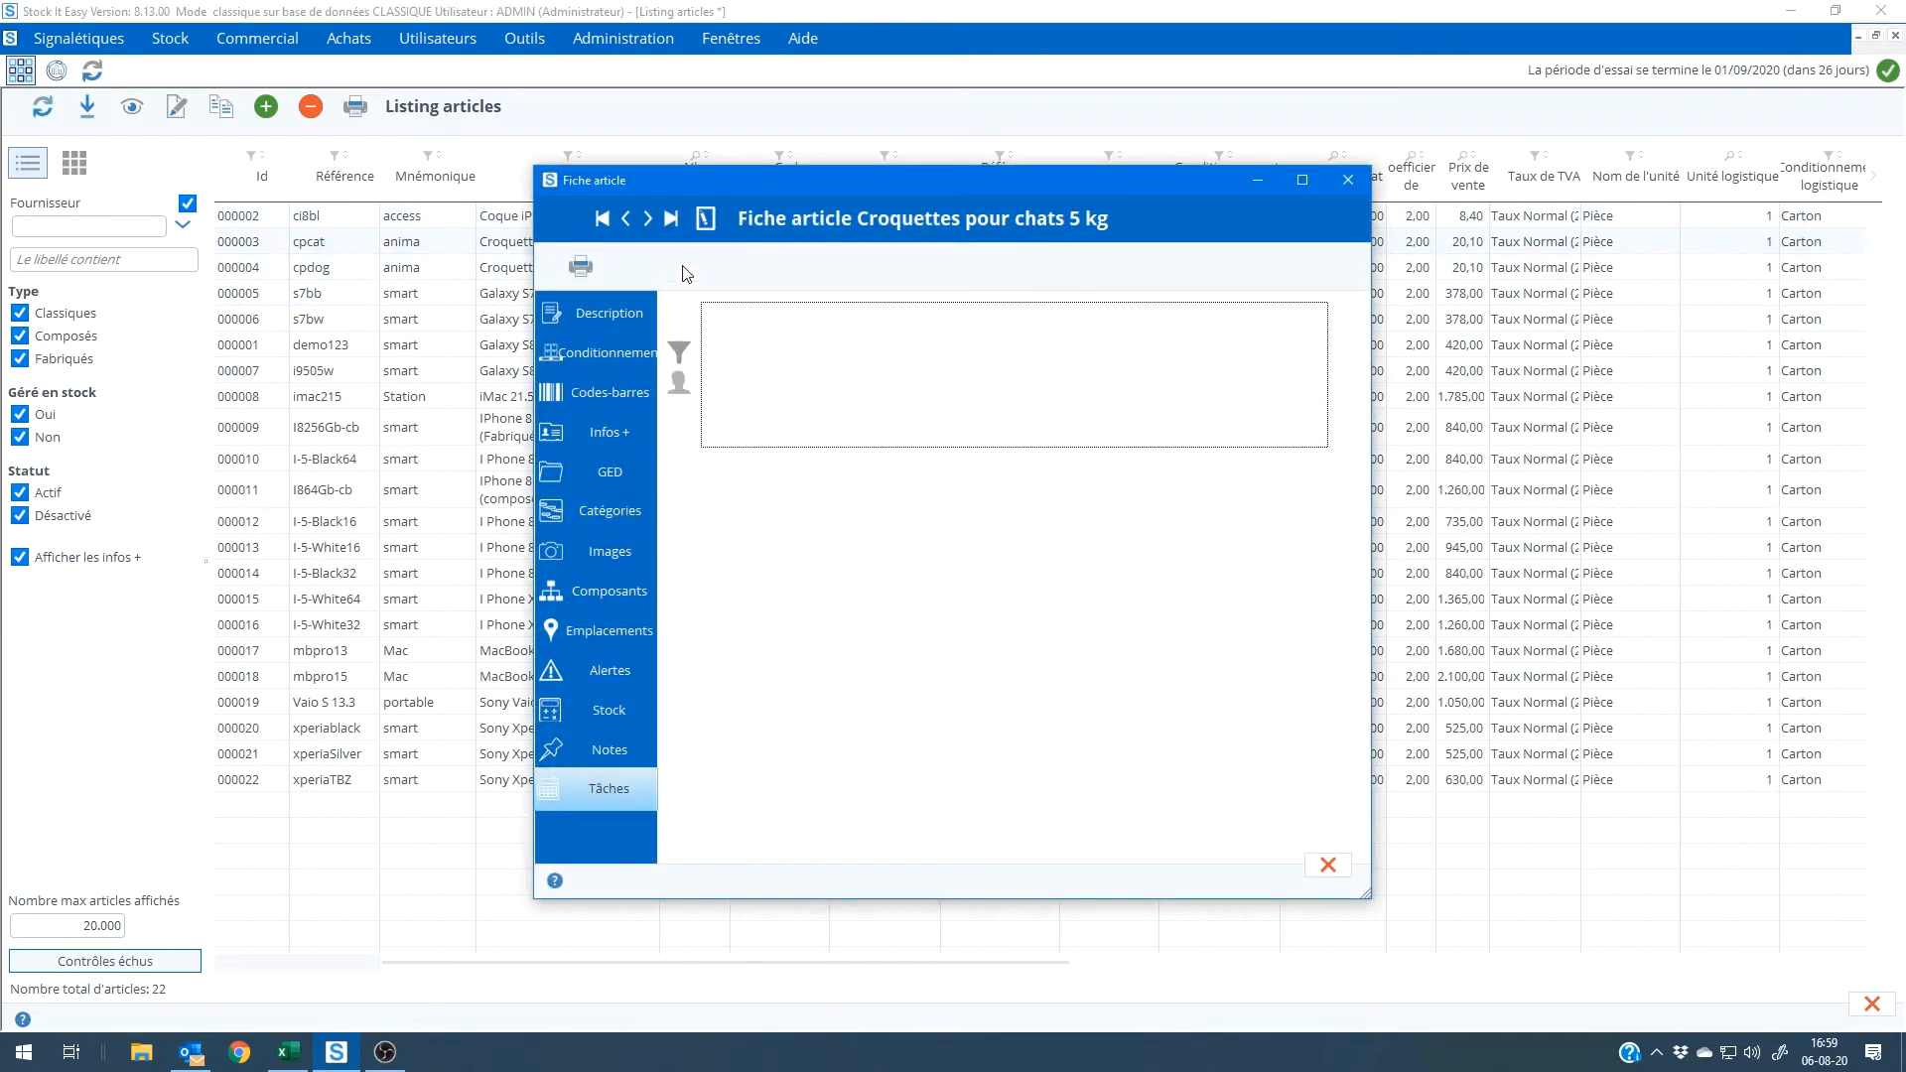
click(679, 413)
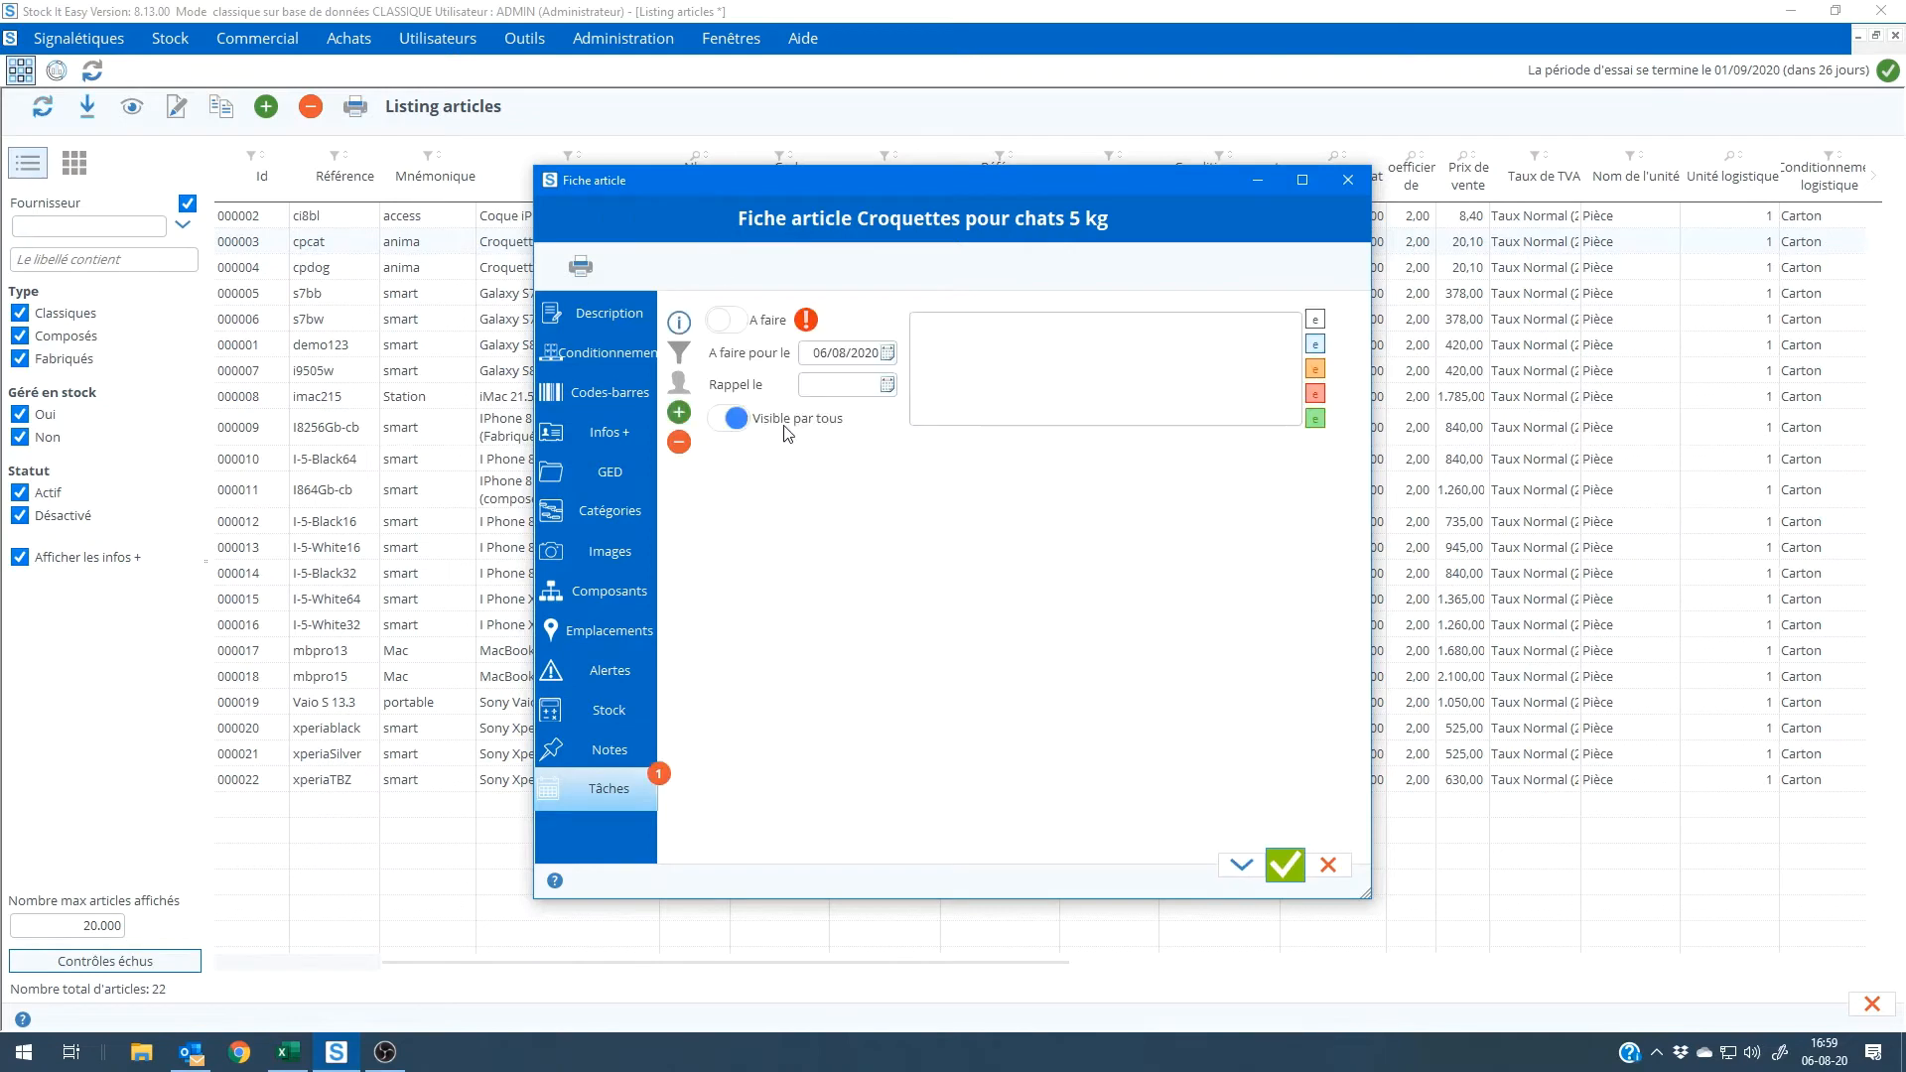
click(963, 343)
text(Vér)
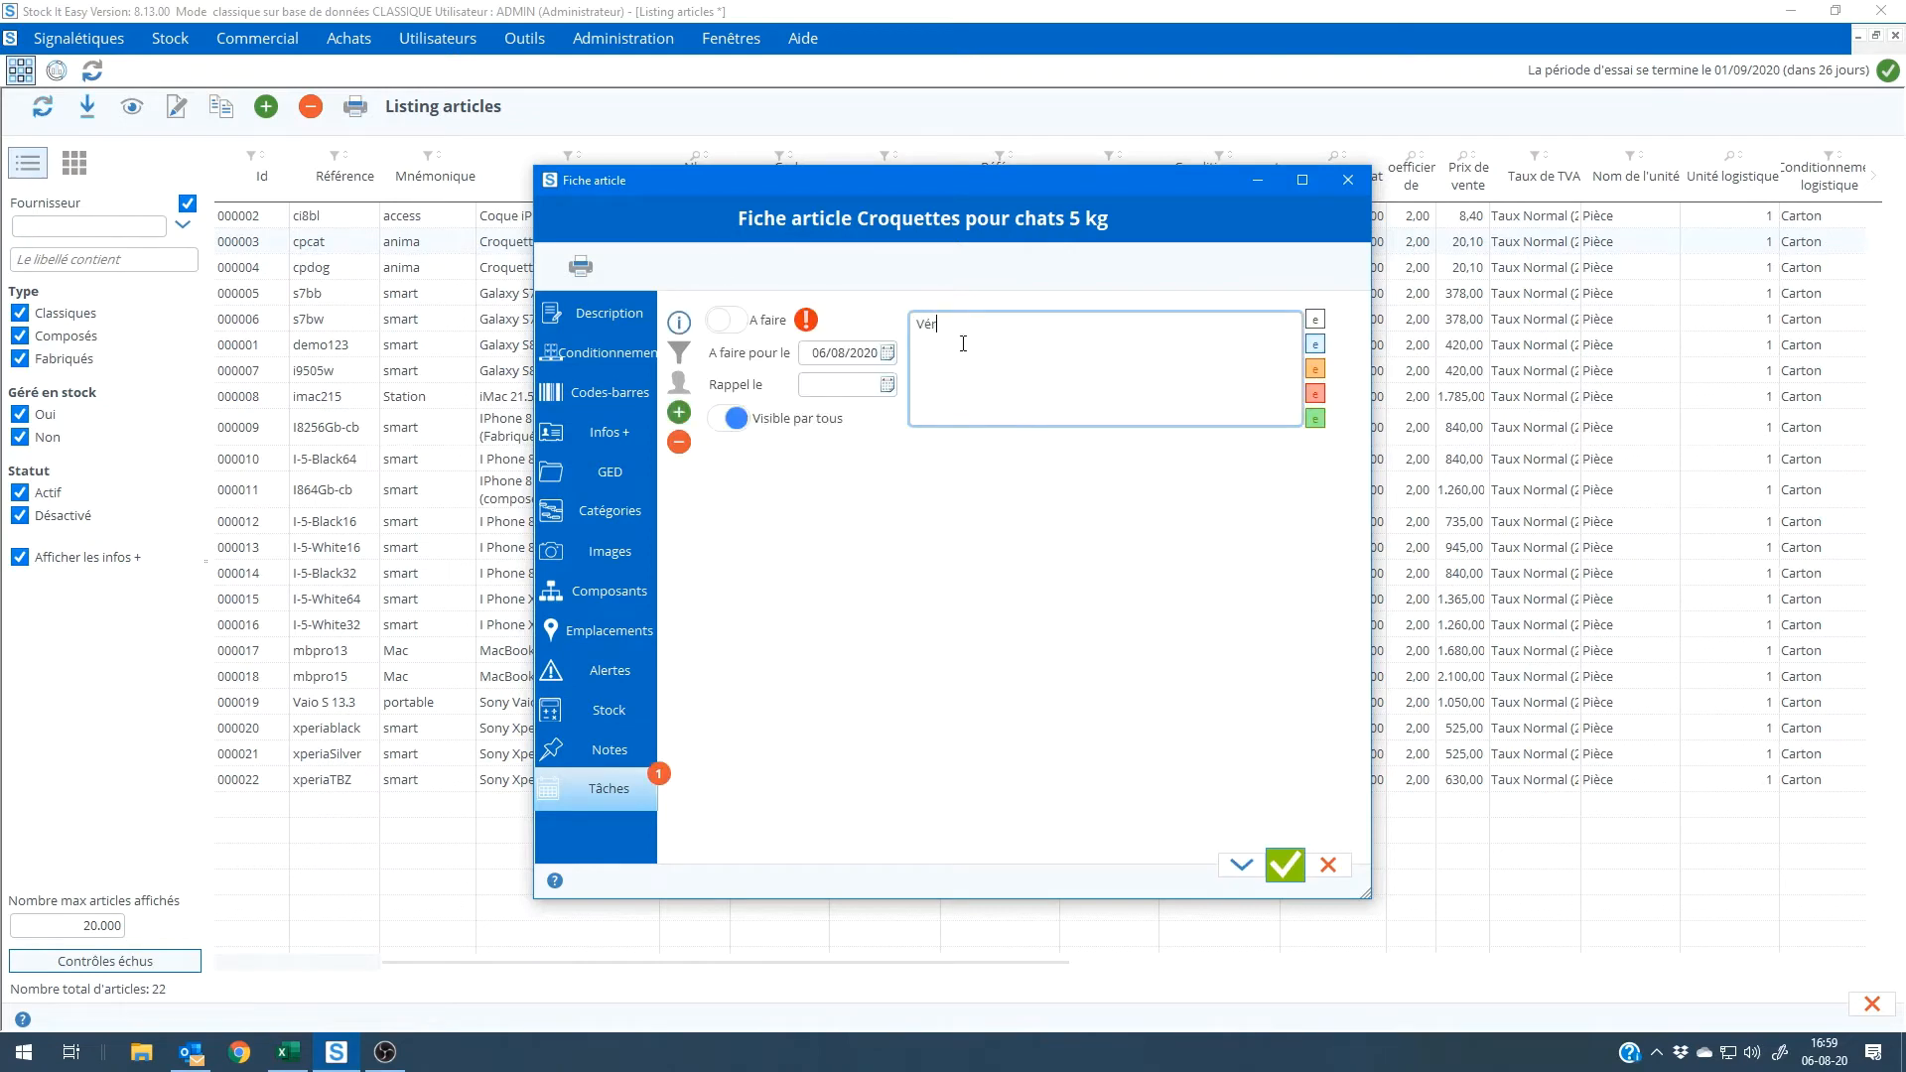
text(ifier cette article ASAP)
click(1316, 371)
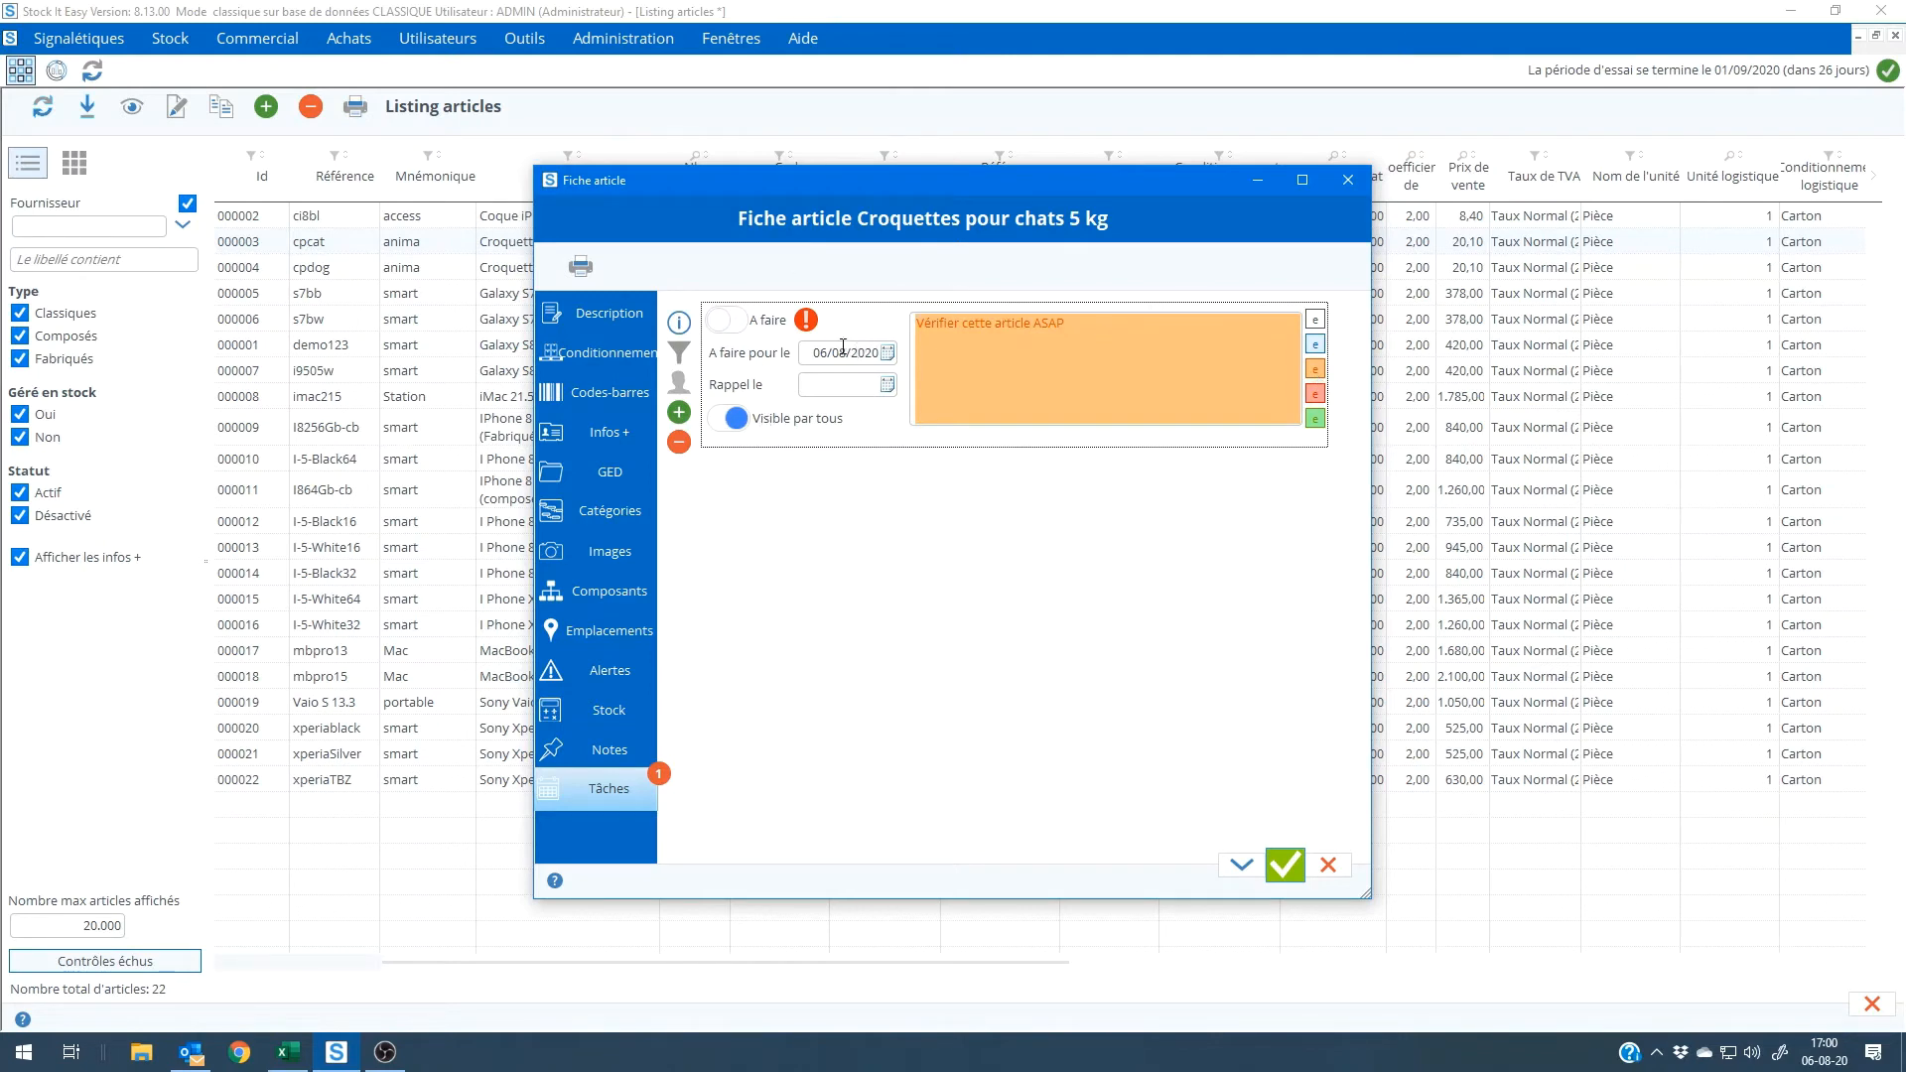
click(1281, 868)
Add a task due 07/09/2020 reading "reproposer cette commande au client" to the SOCIÉTÉ JARDIBEAU sales order.
click(20, 72)
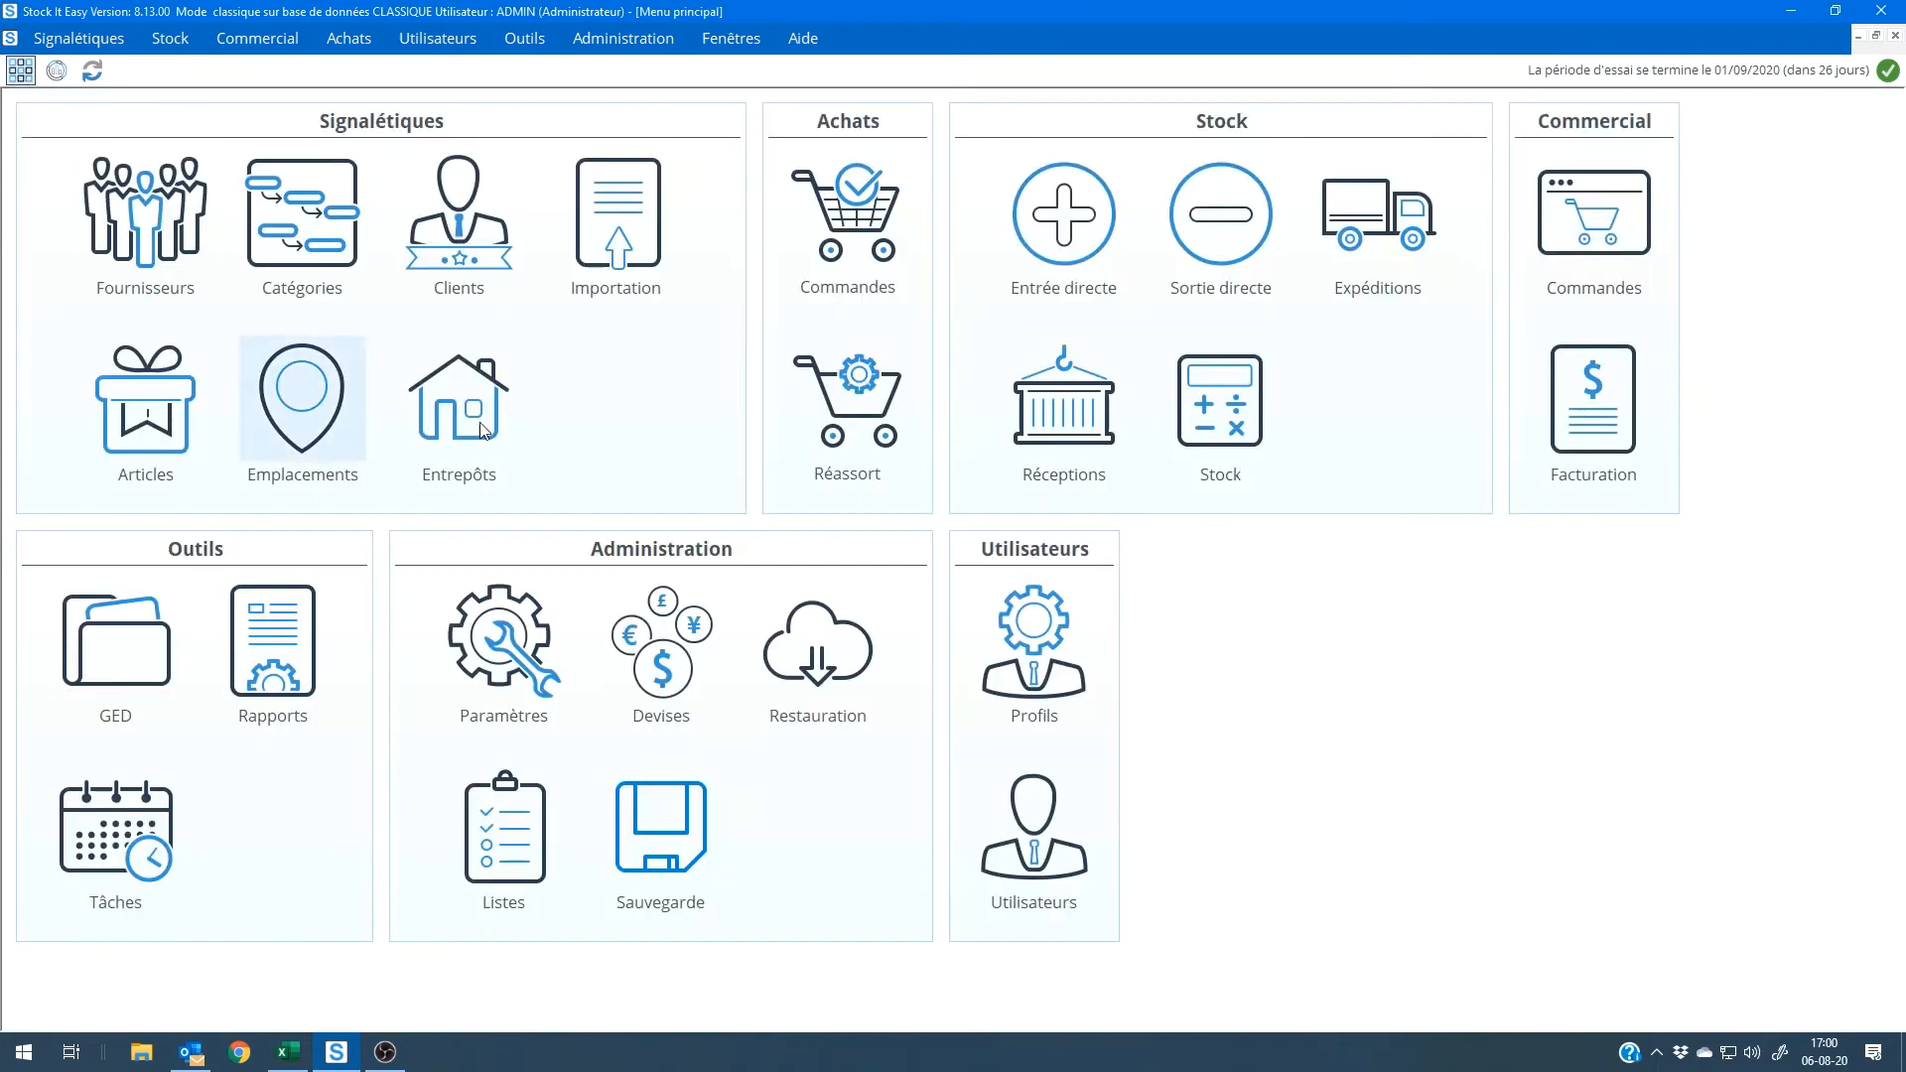
click(1577, 194)
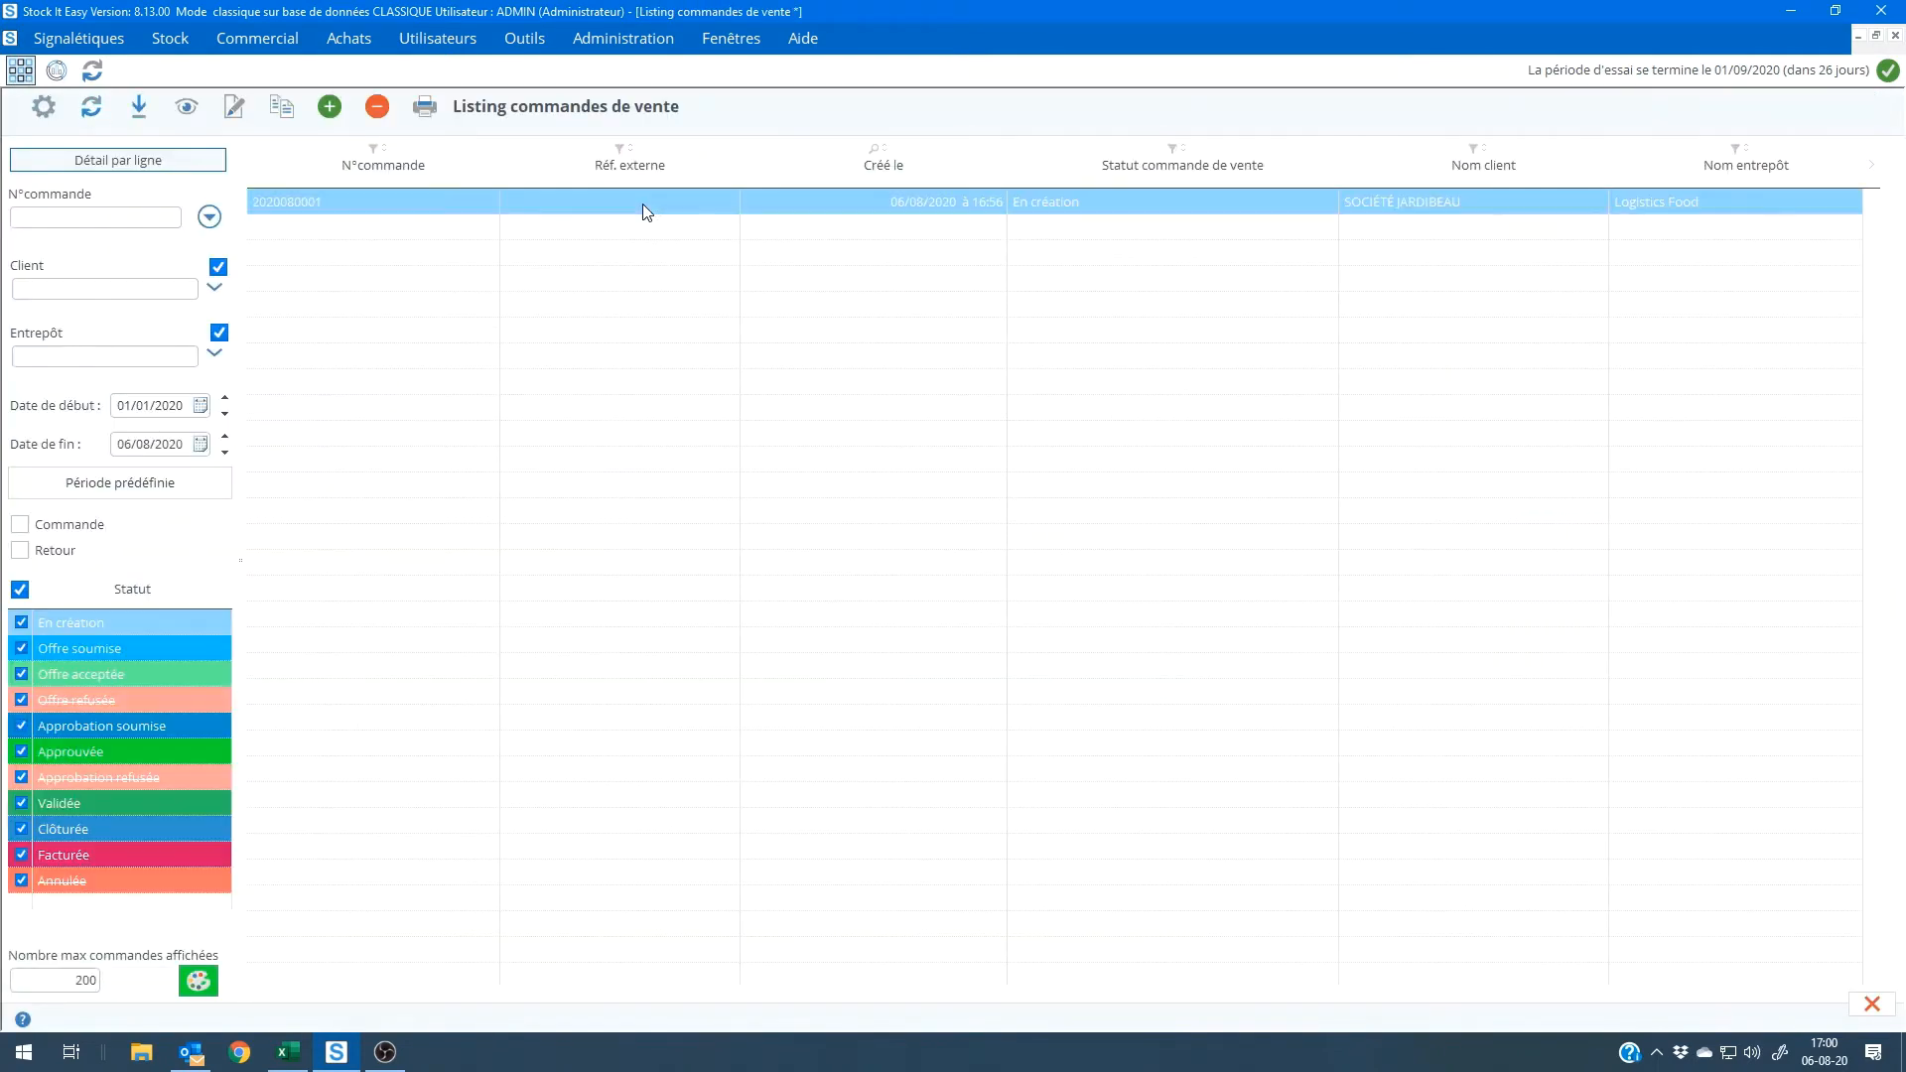
double_click(641, 205)
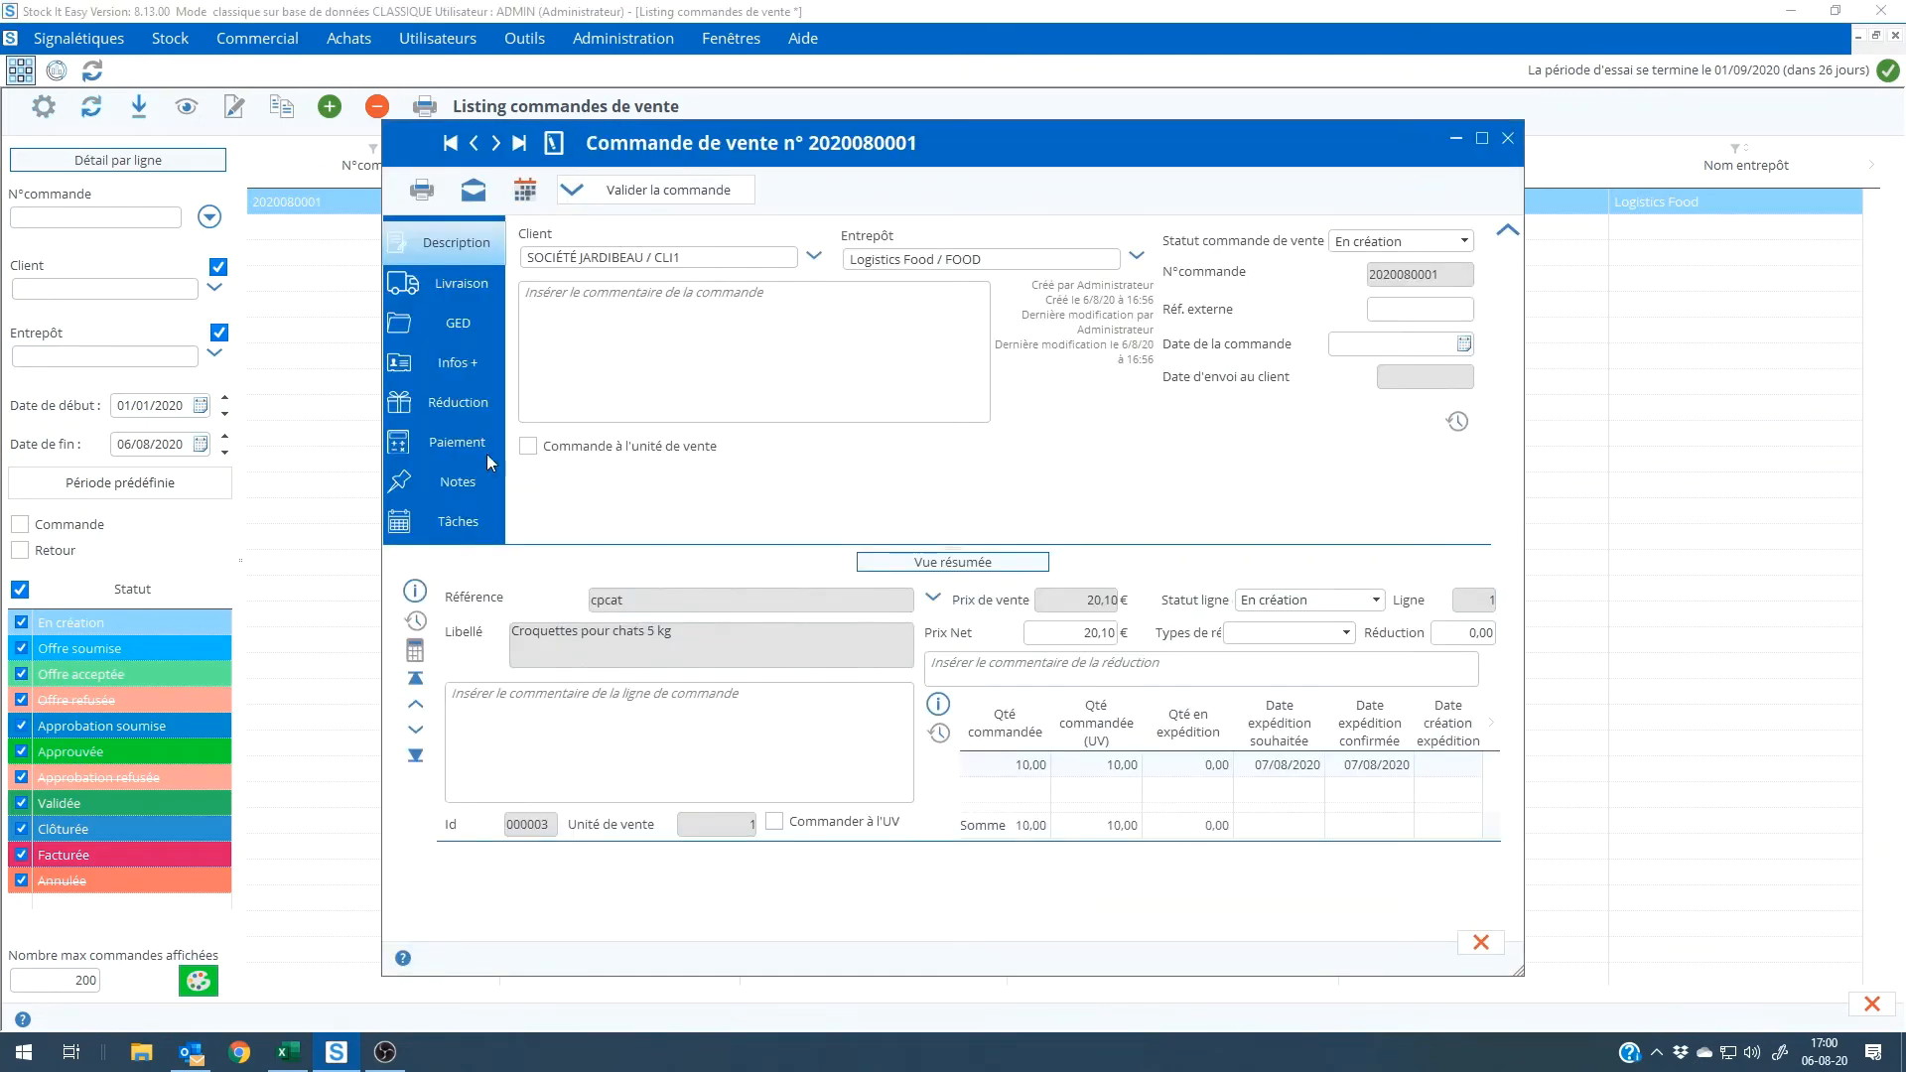
click(471, 521)
click(530, 345)
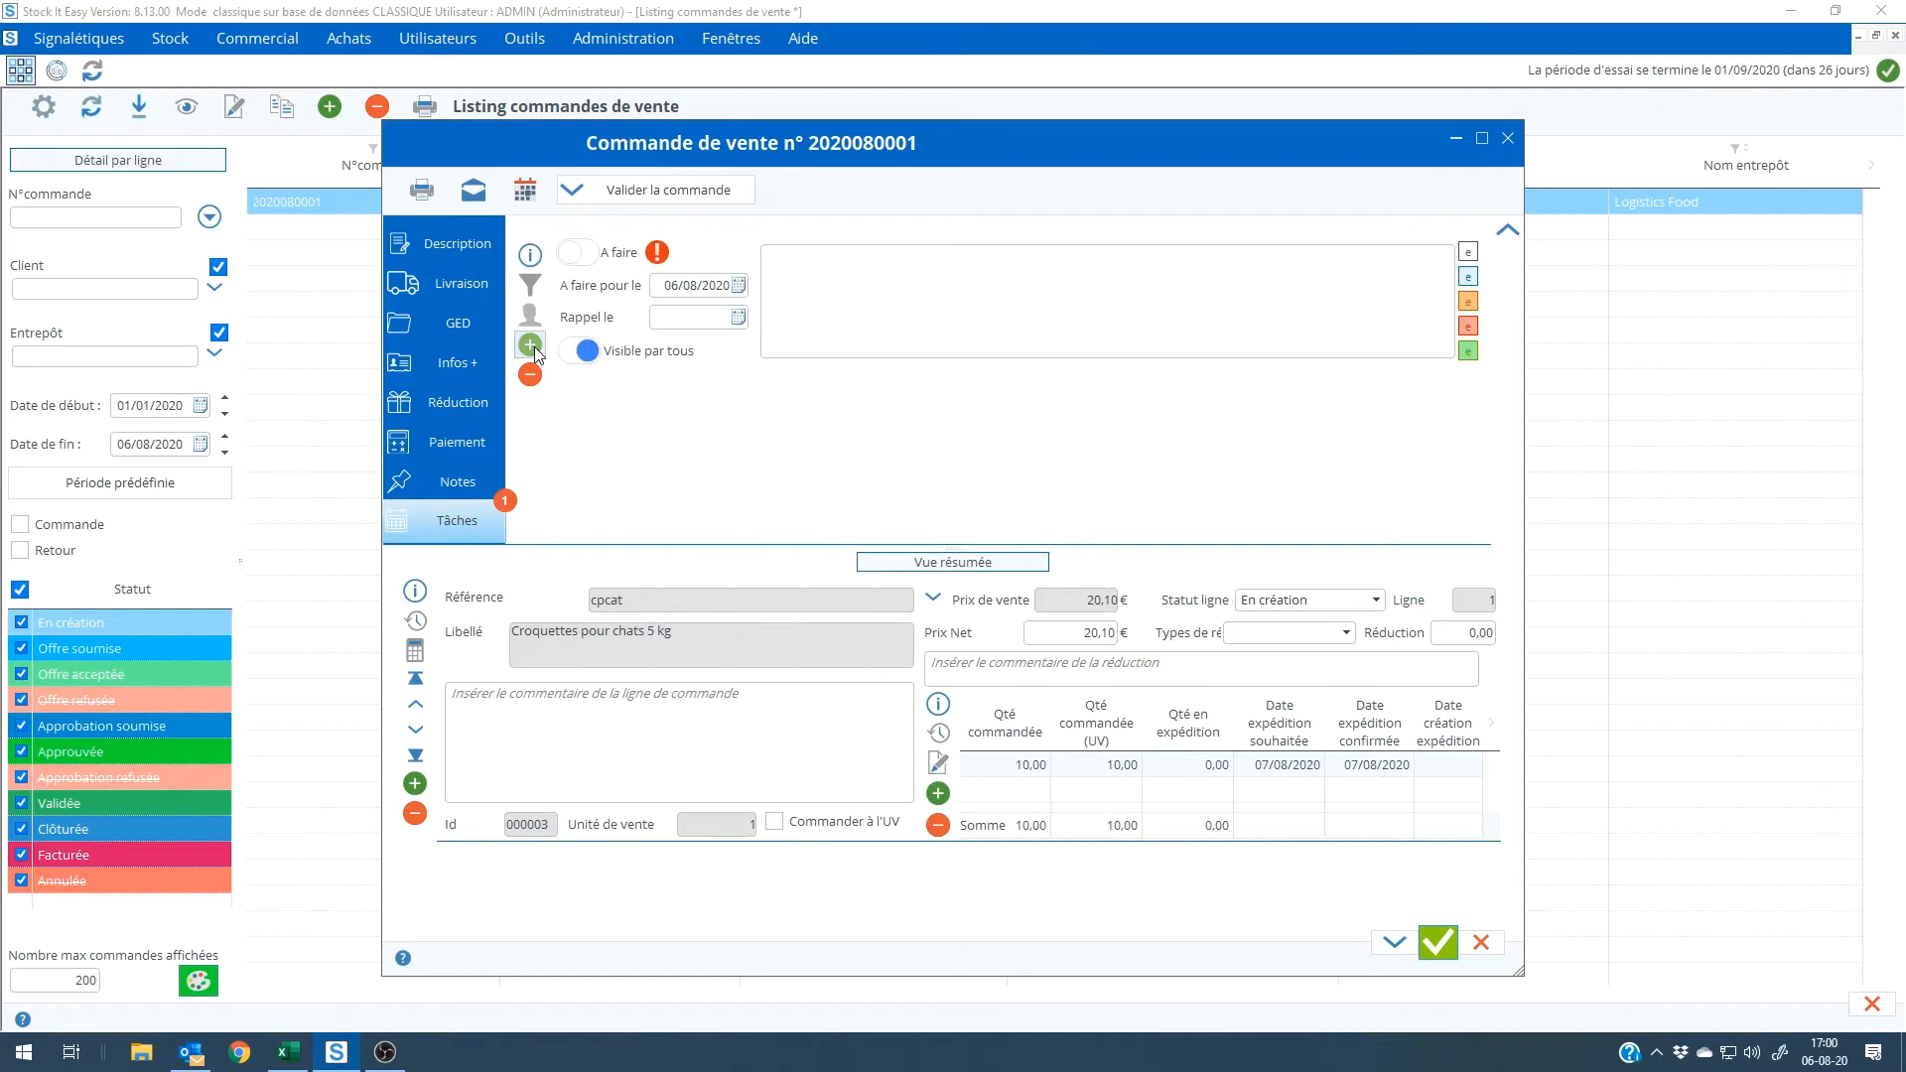
click(740, 286)
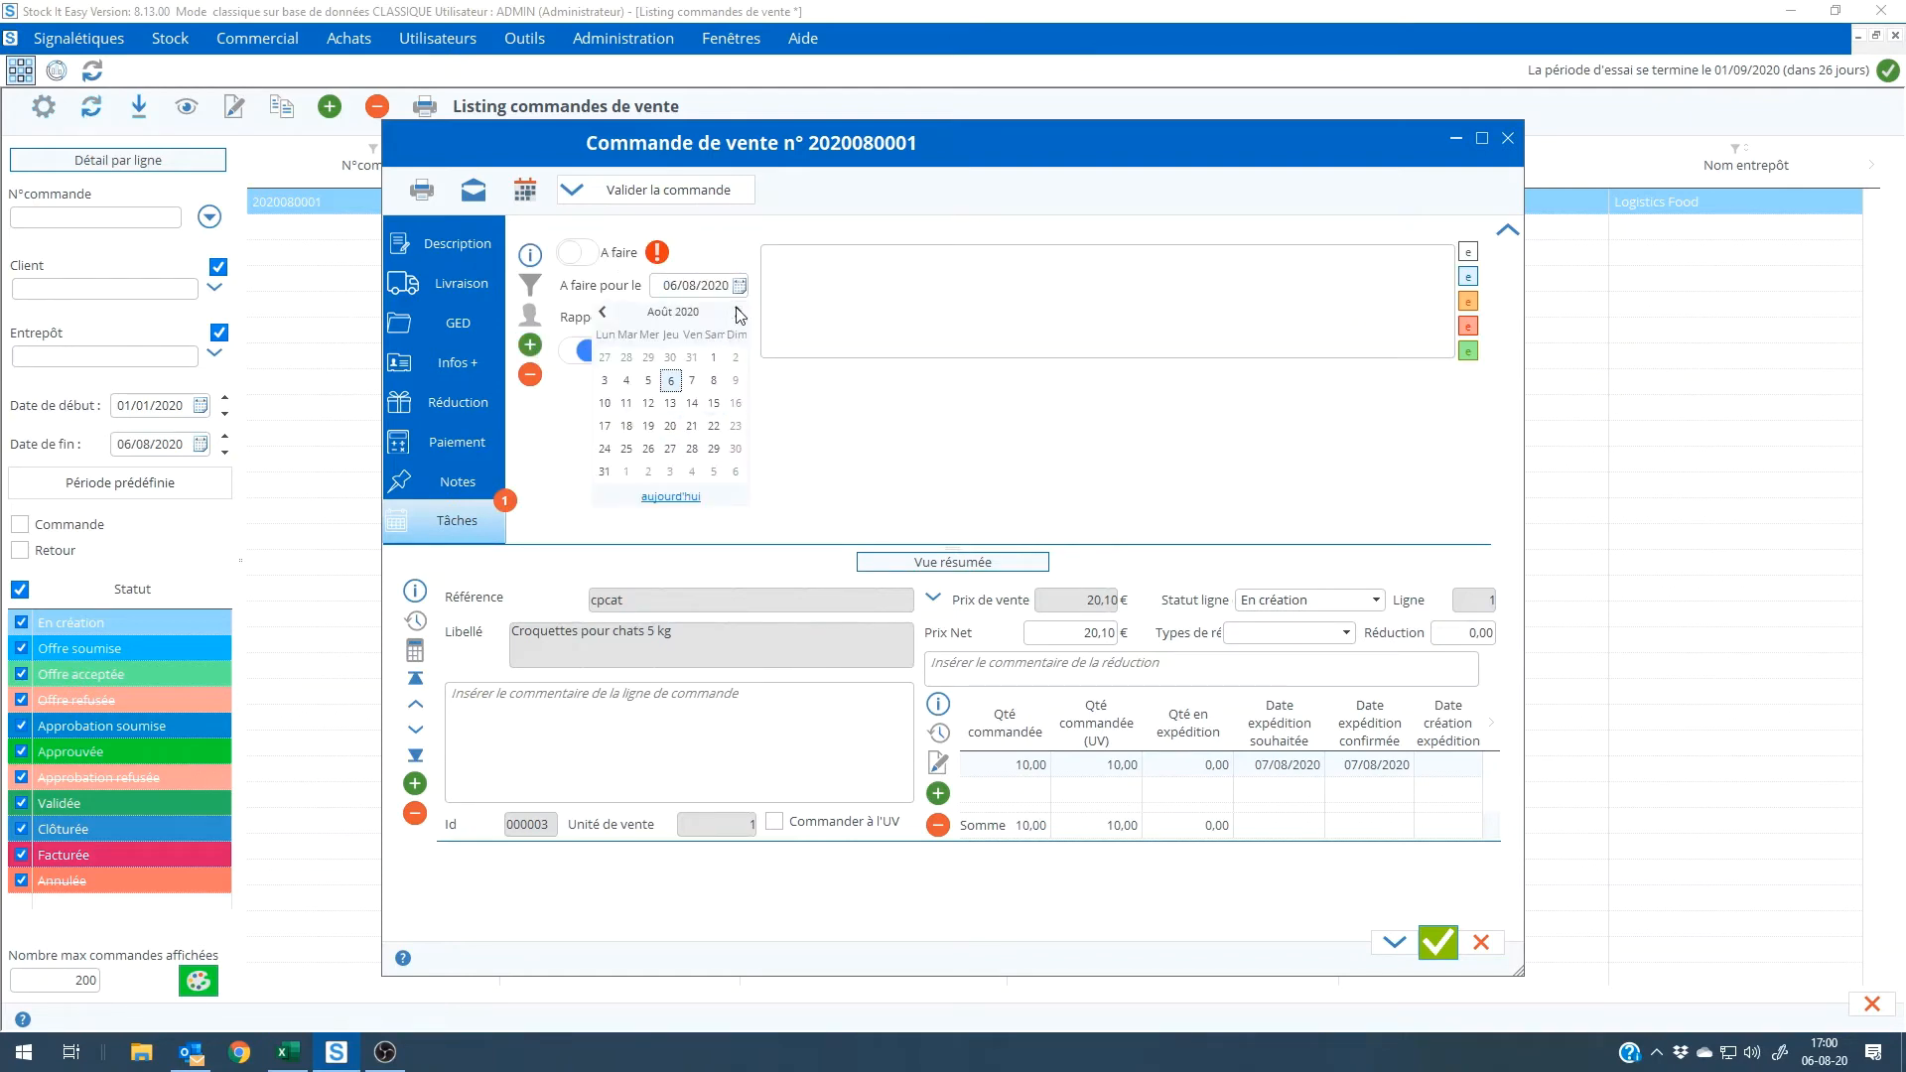
click(738, 312)
click(605, 380)
click(805, 304)
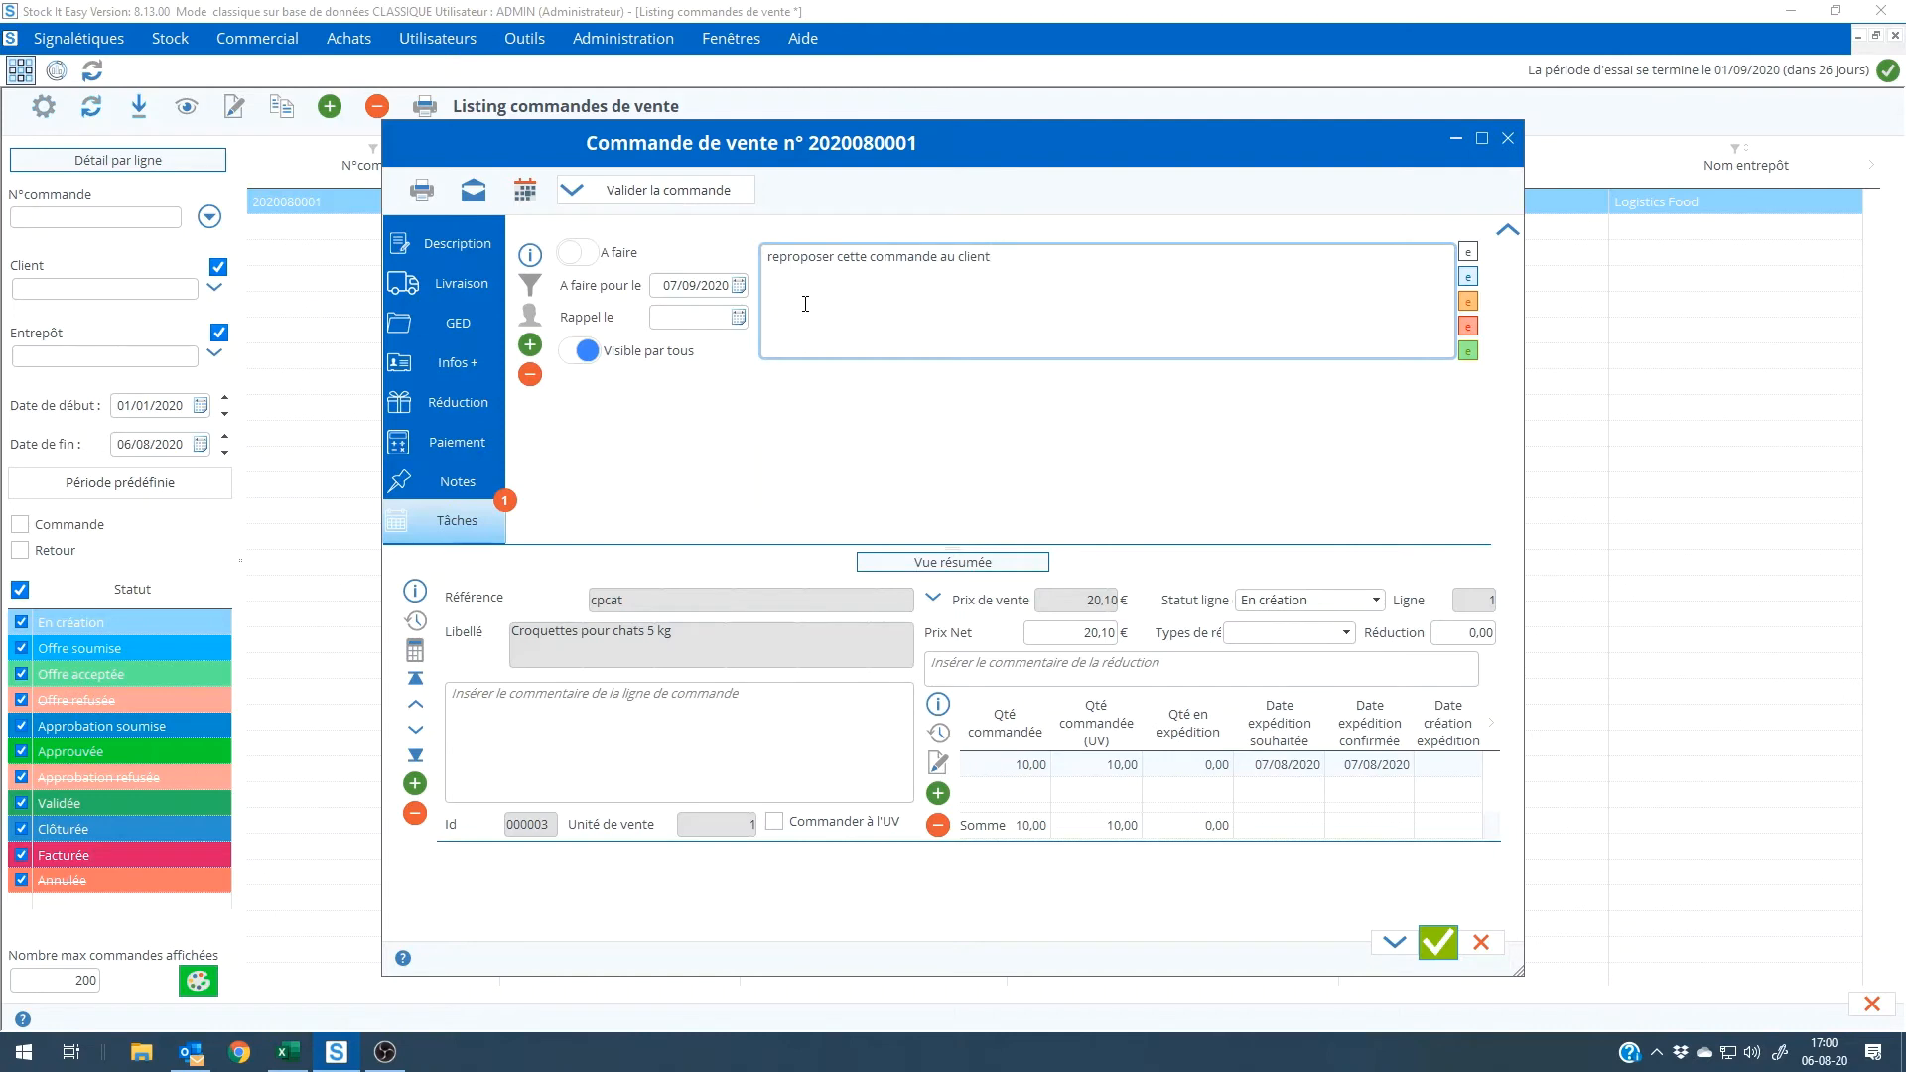
Set the sales order task's reminder to 02/09/2020, save the order and close the sales order listing.
click(739, 317)
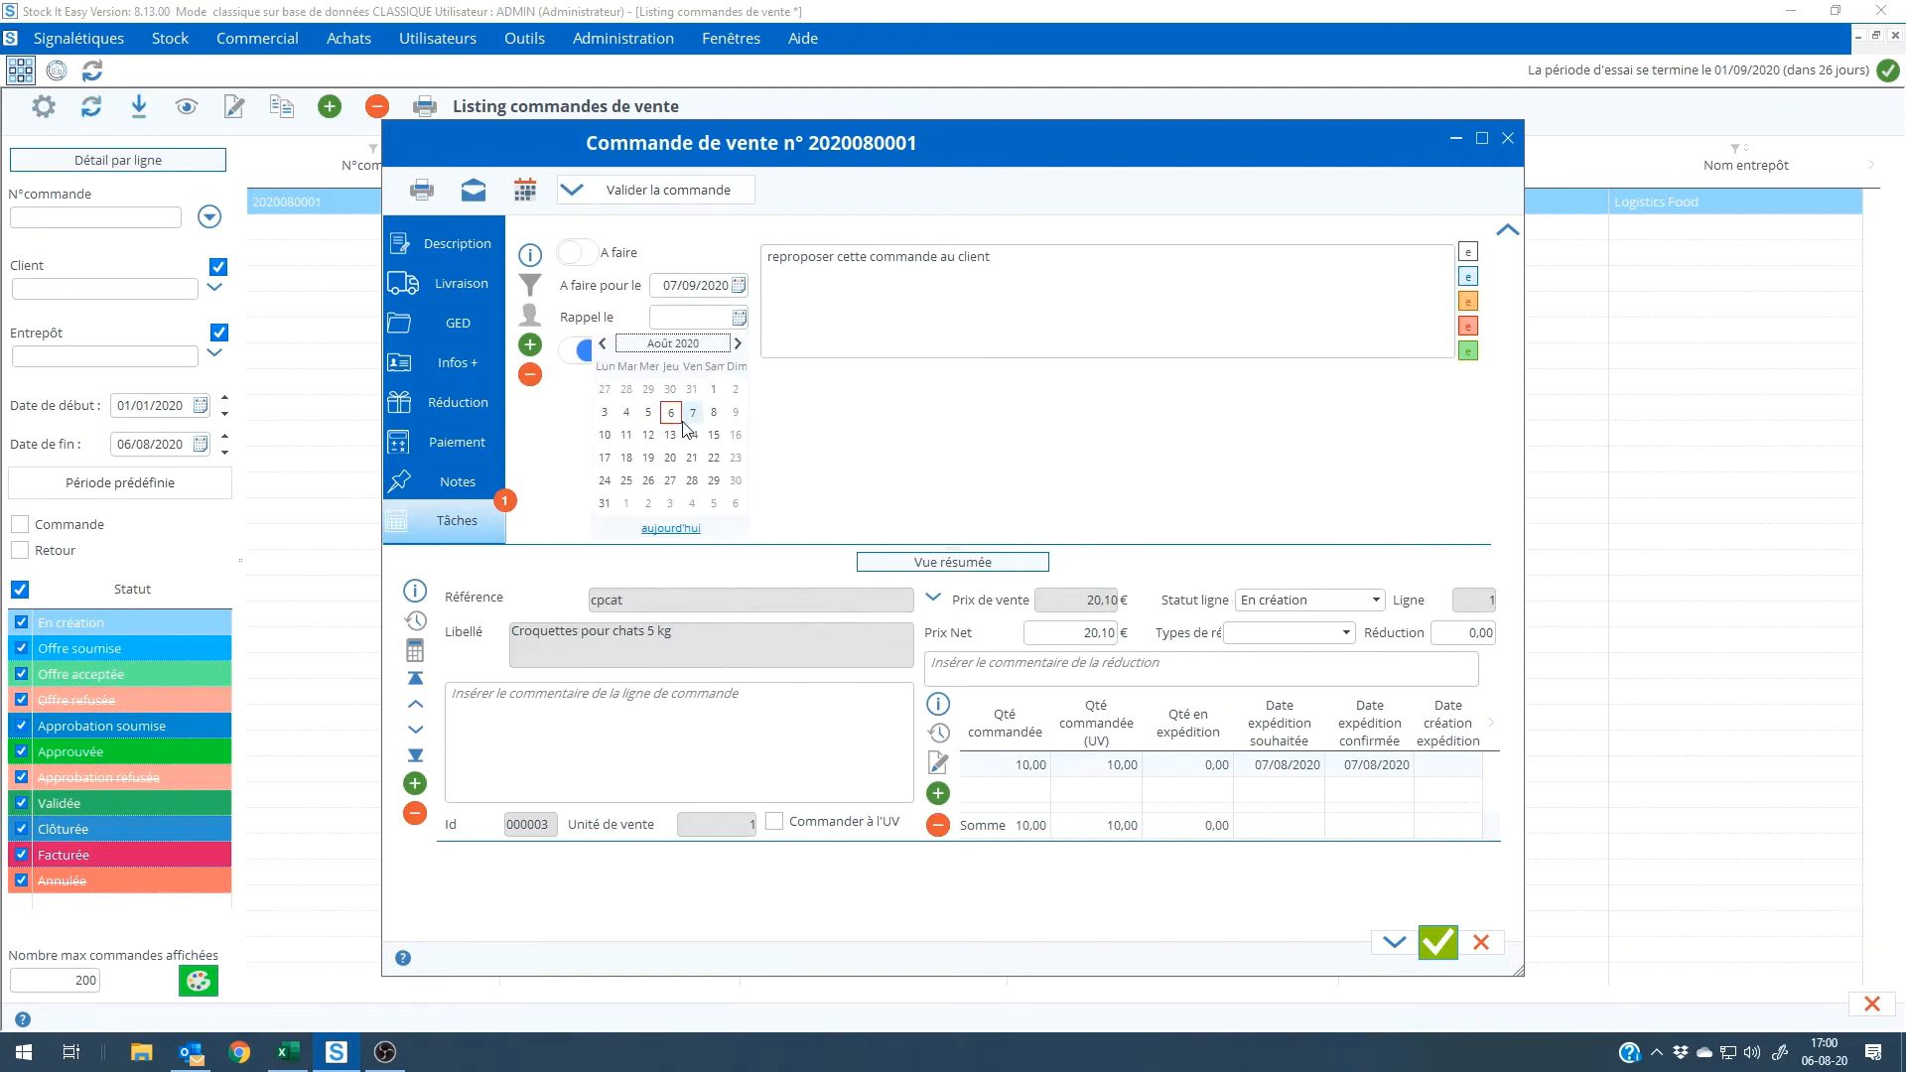
click(646, 505)
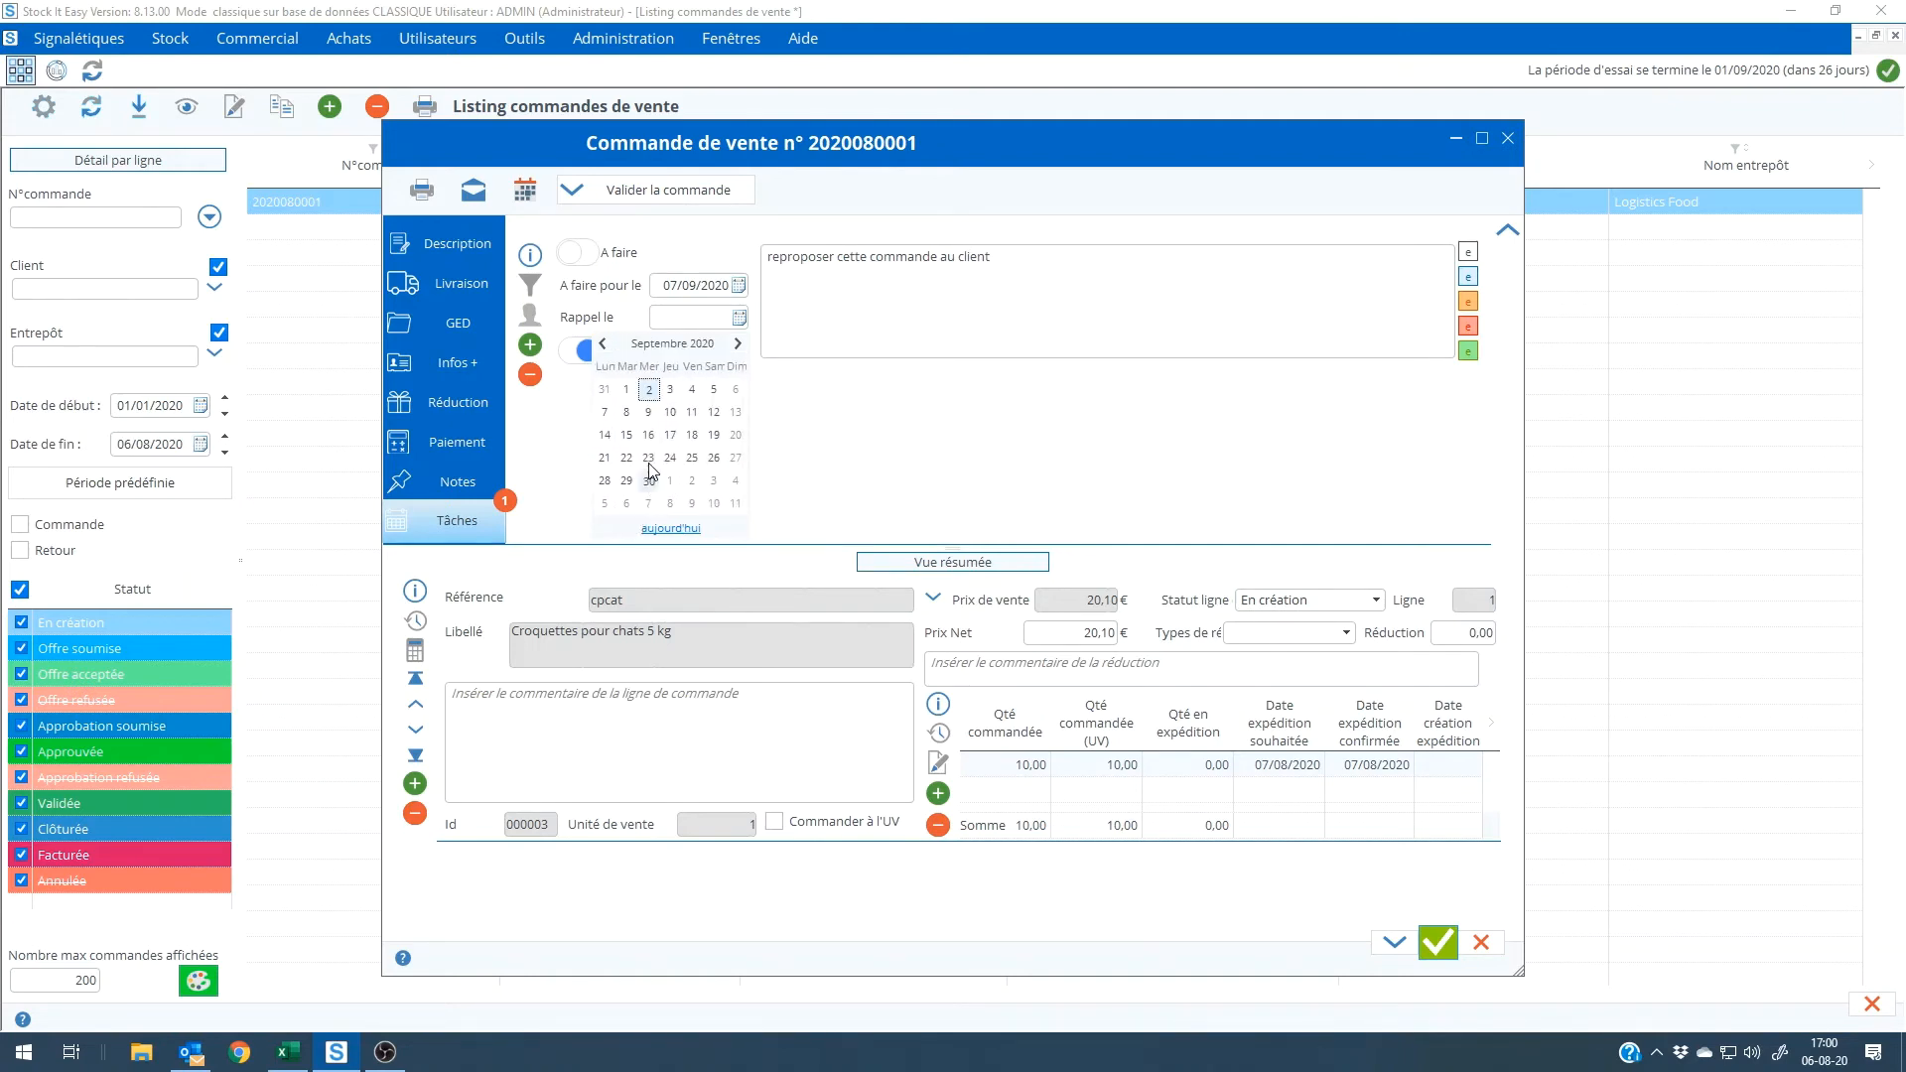
click(650, 393)
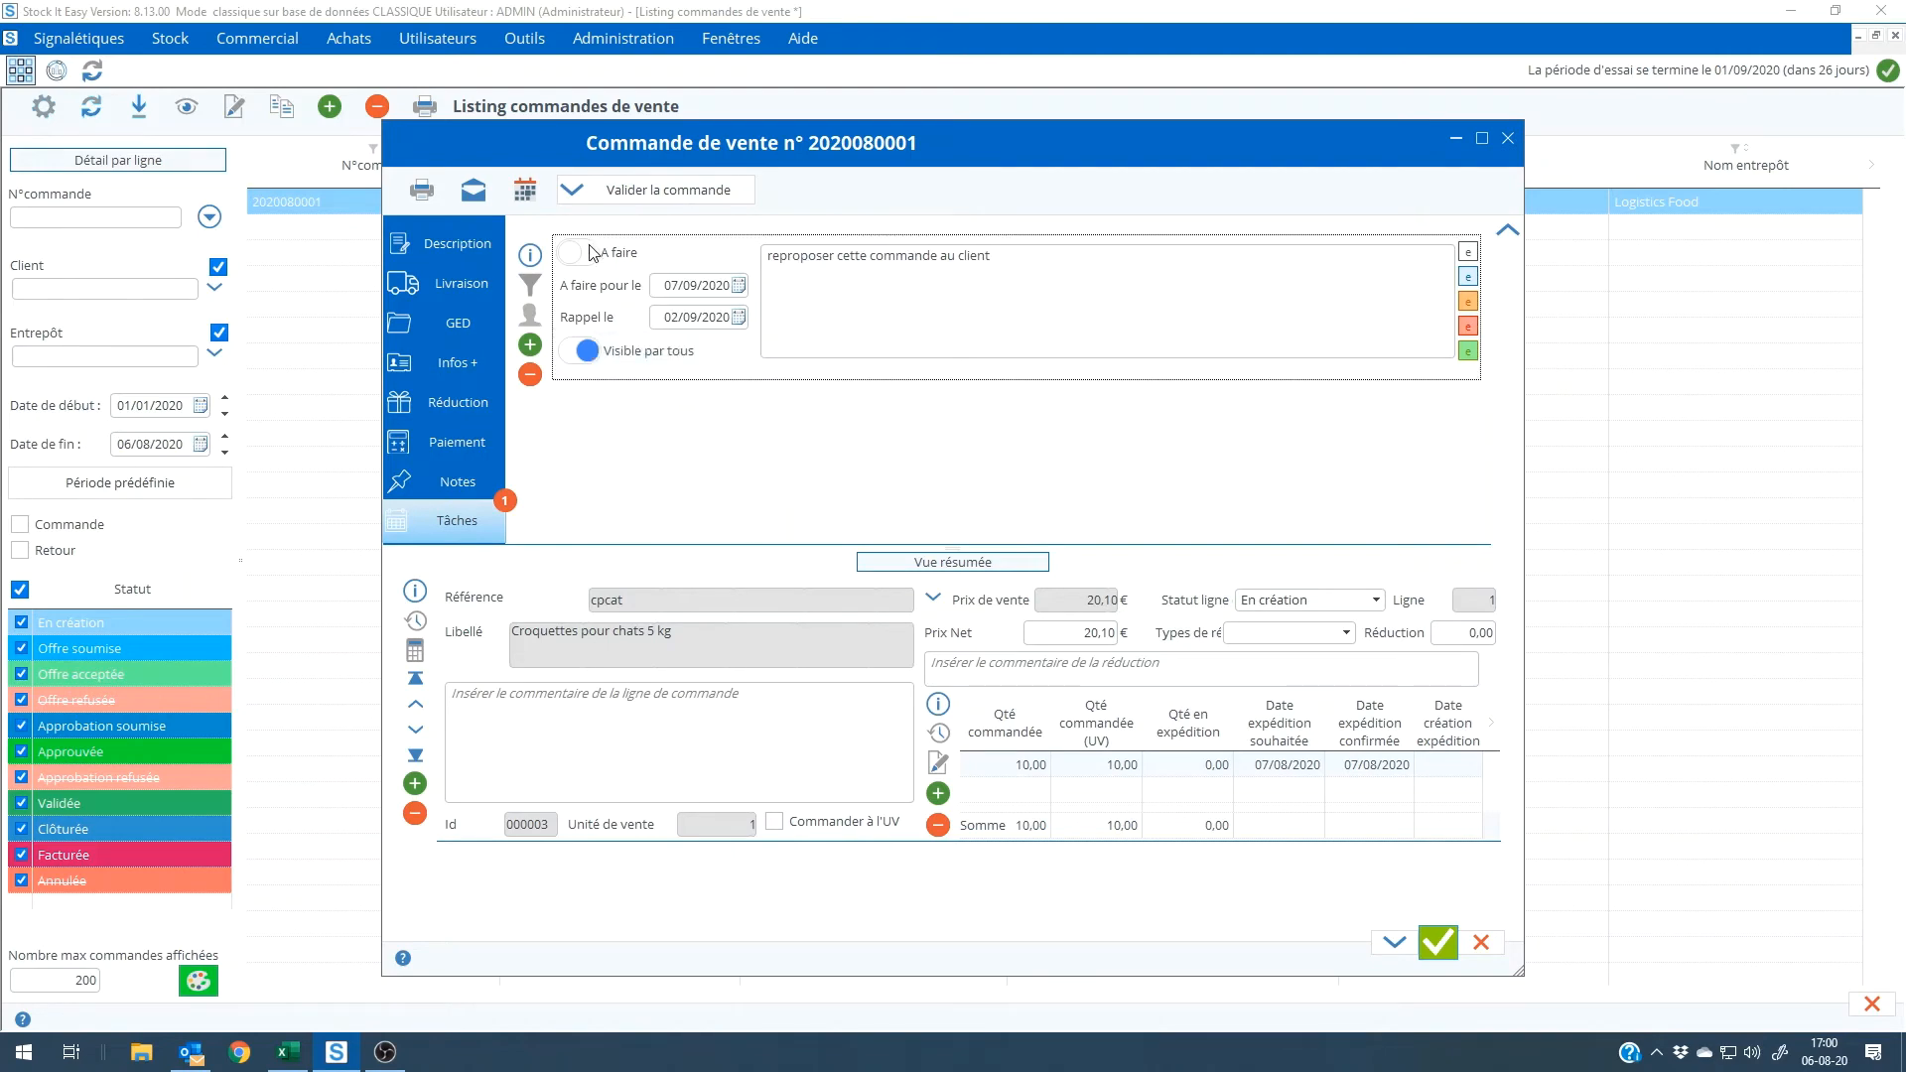
click(1438, 944)
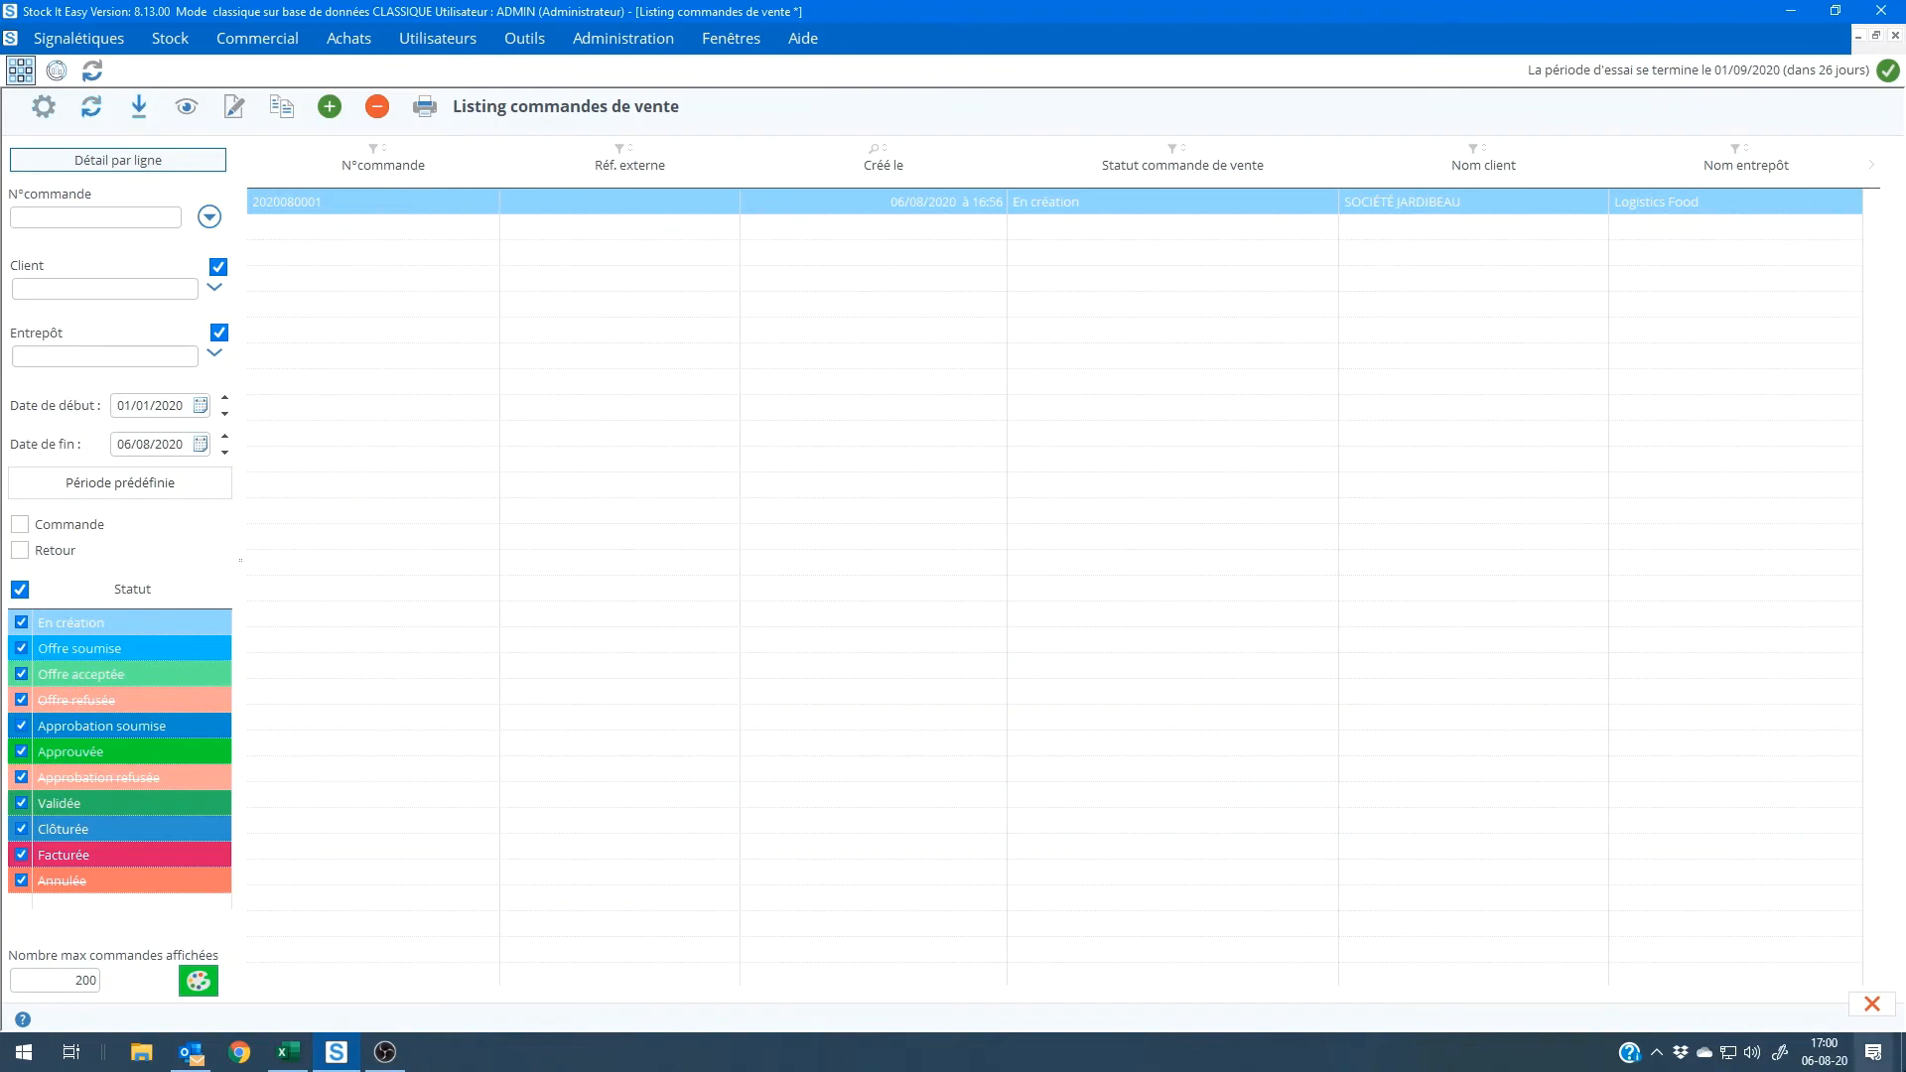
click(1853, 1014)
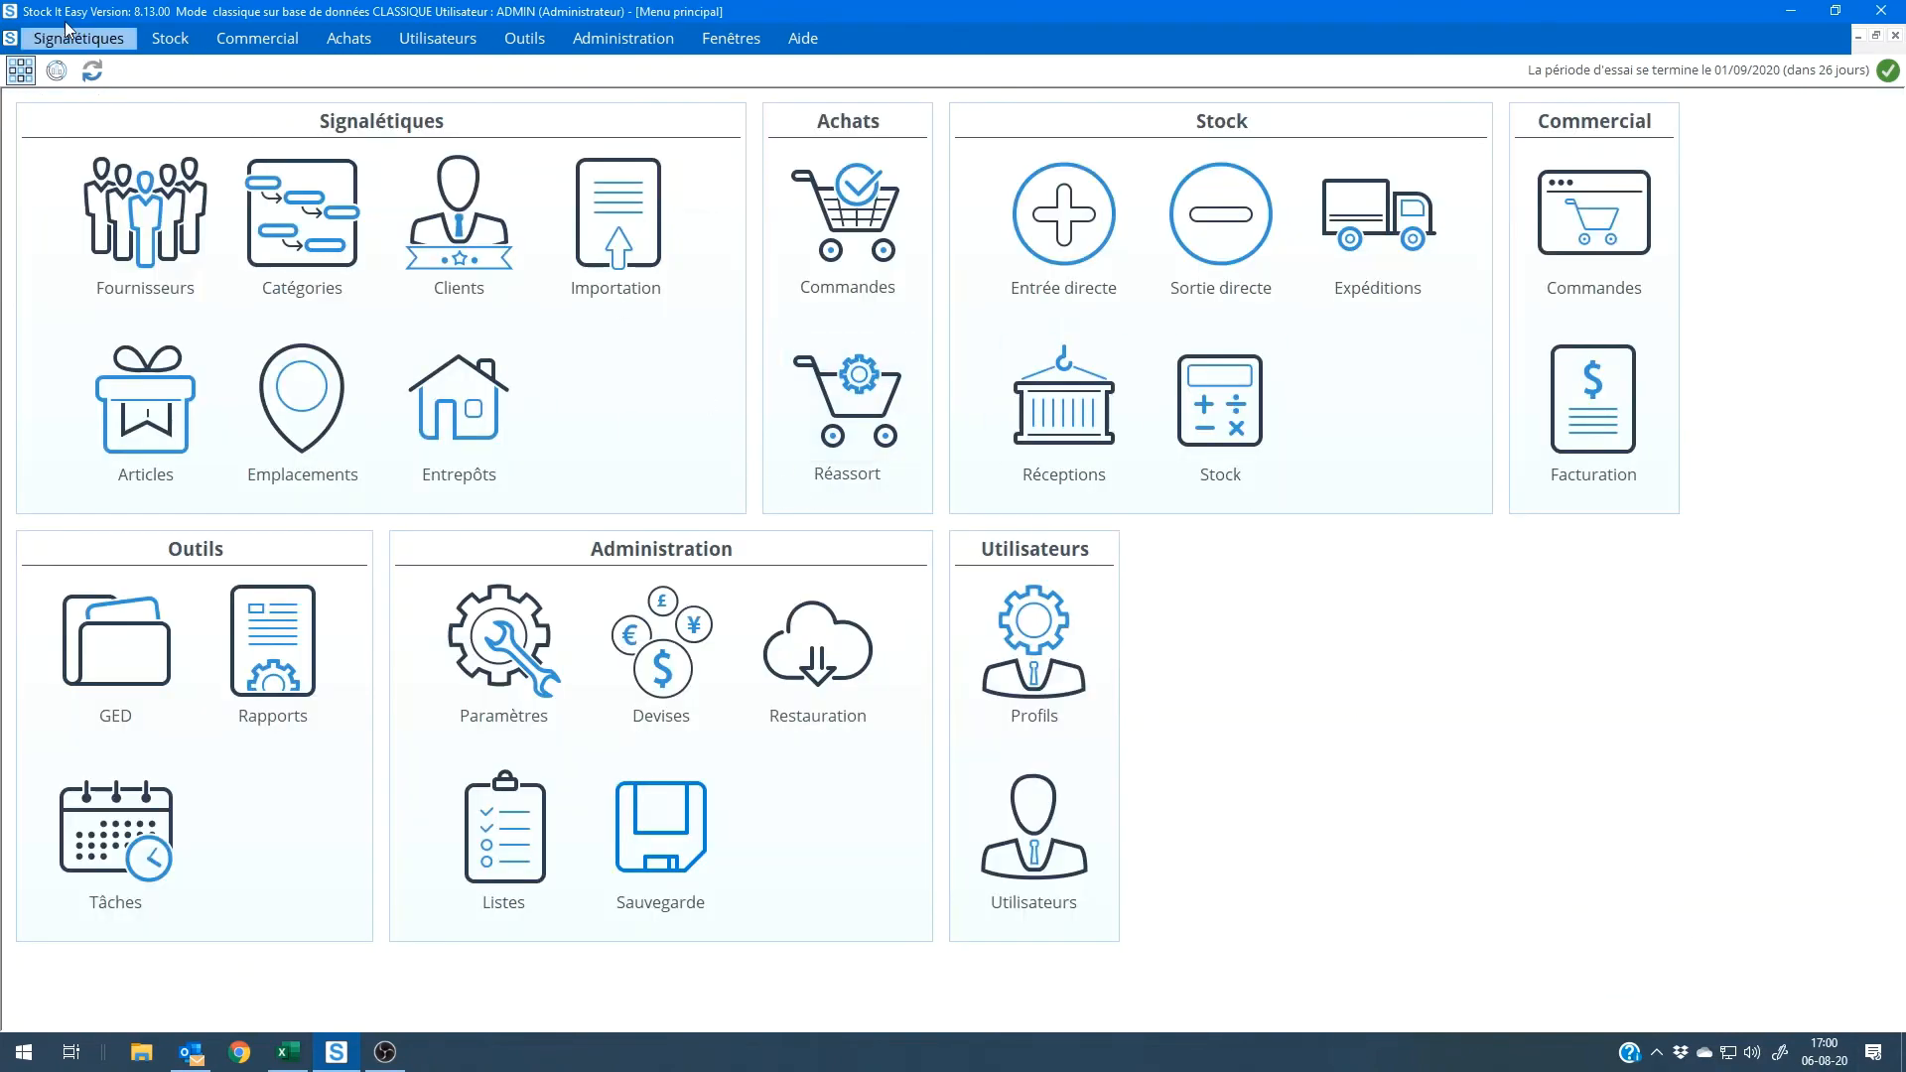
Review the due tasks from the main menu and inspect the task on the linked article Croquettes pour chats 5 kg.
click(95, 75)
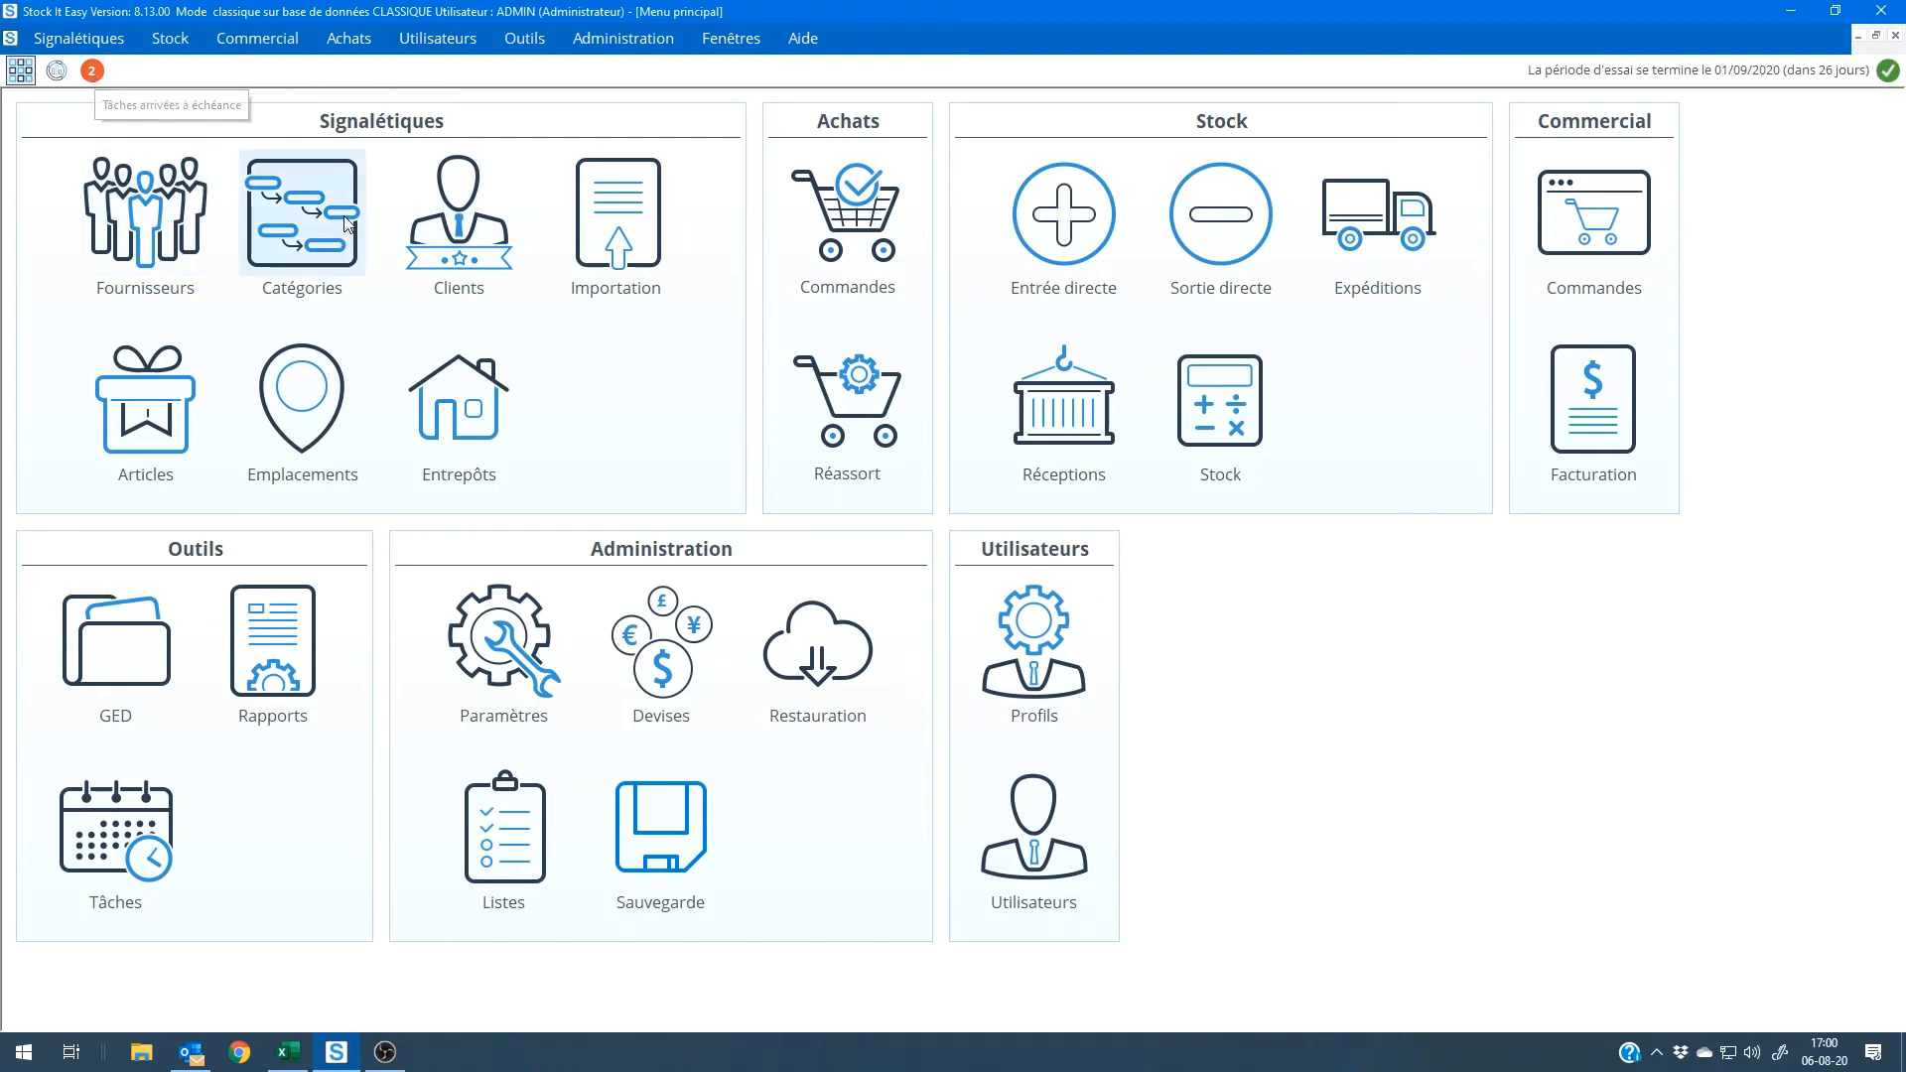
click(92, 71)
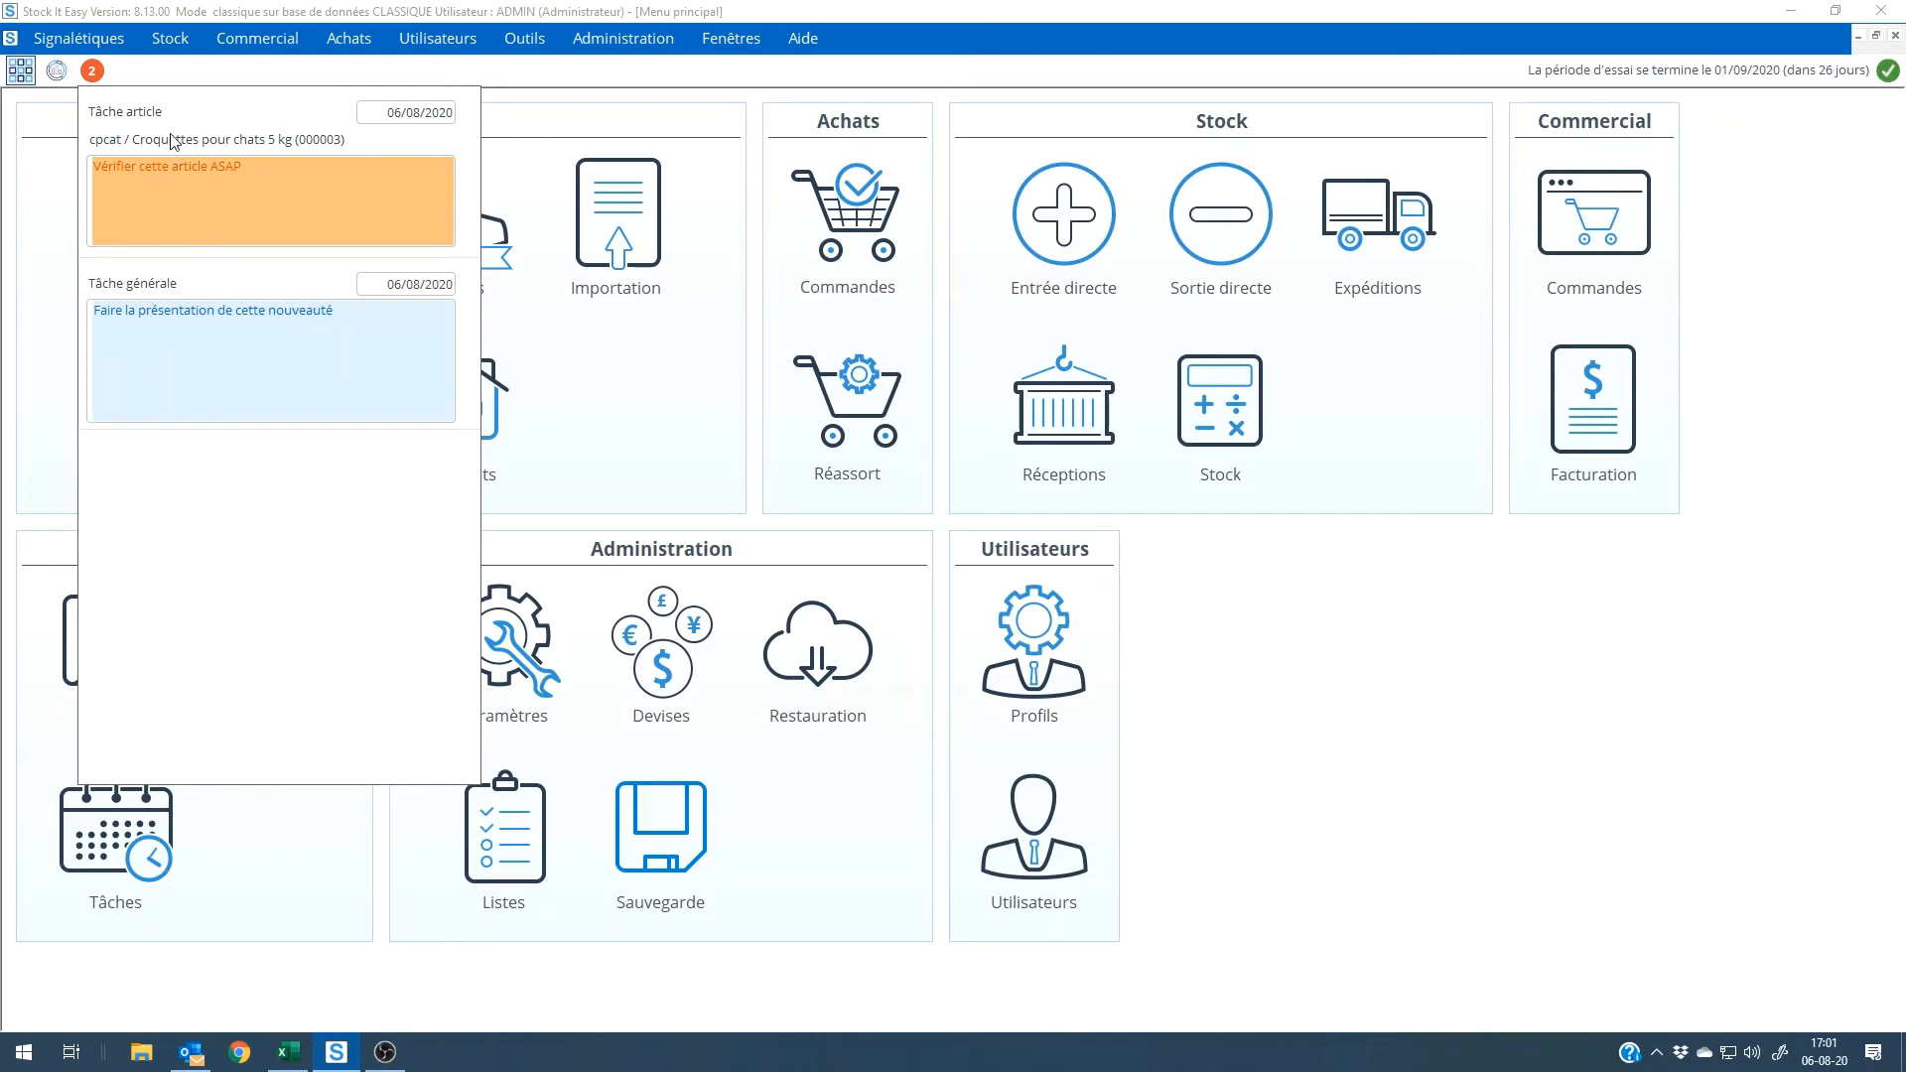
double_click(235, 123)
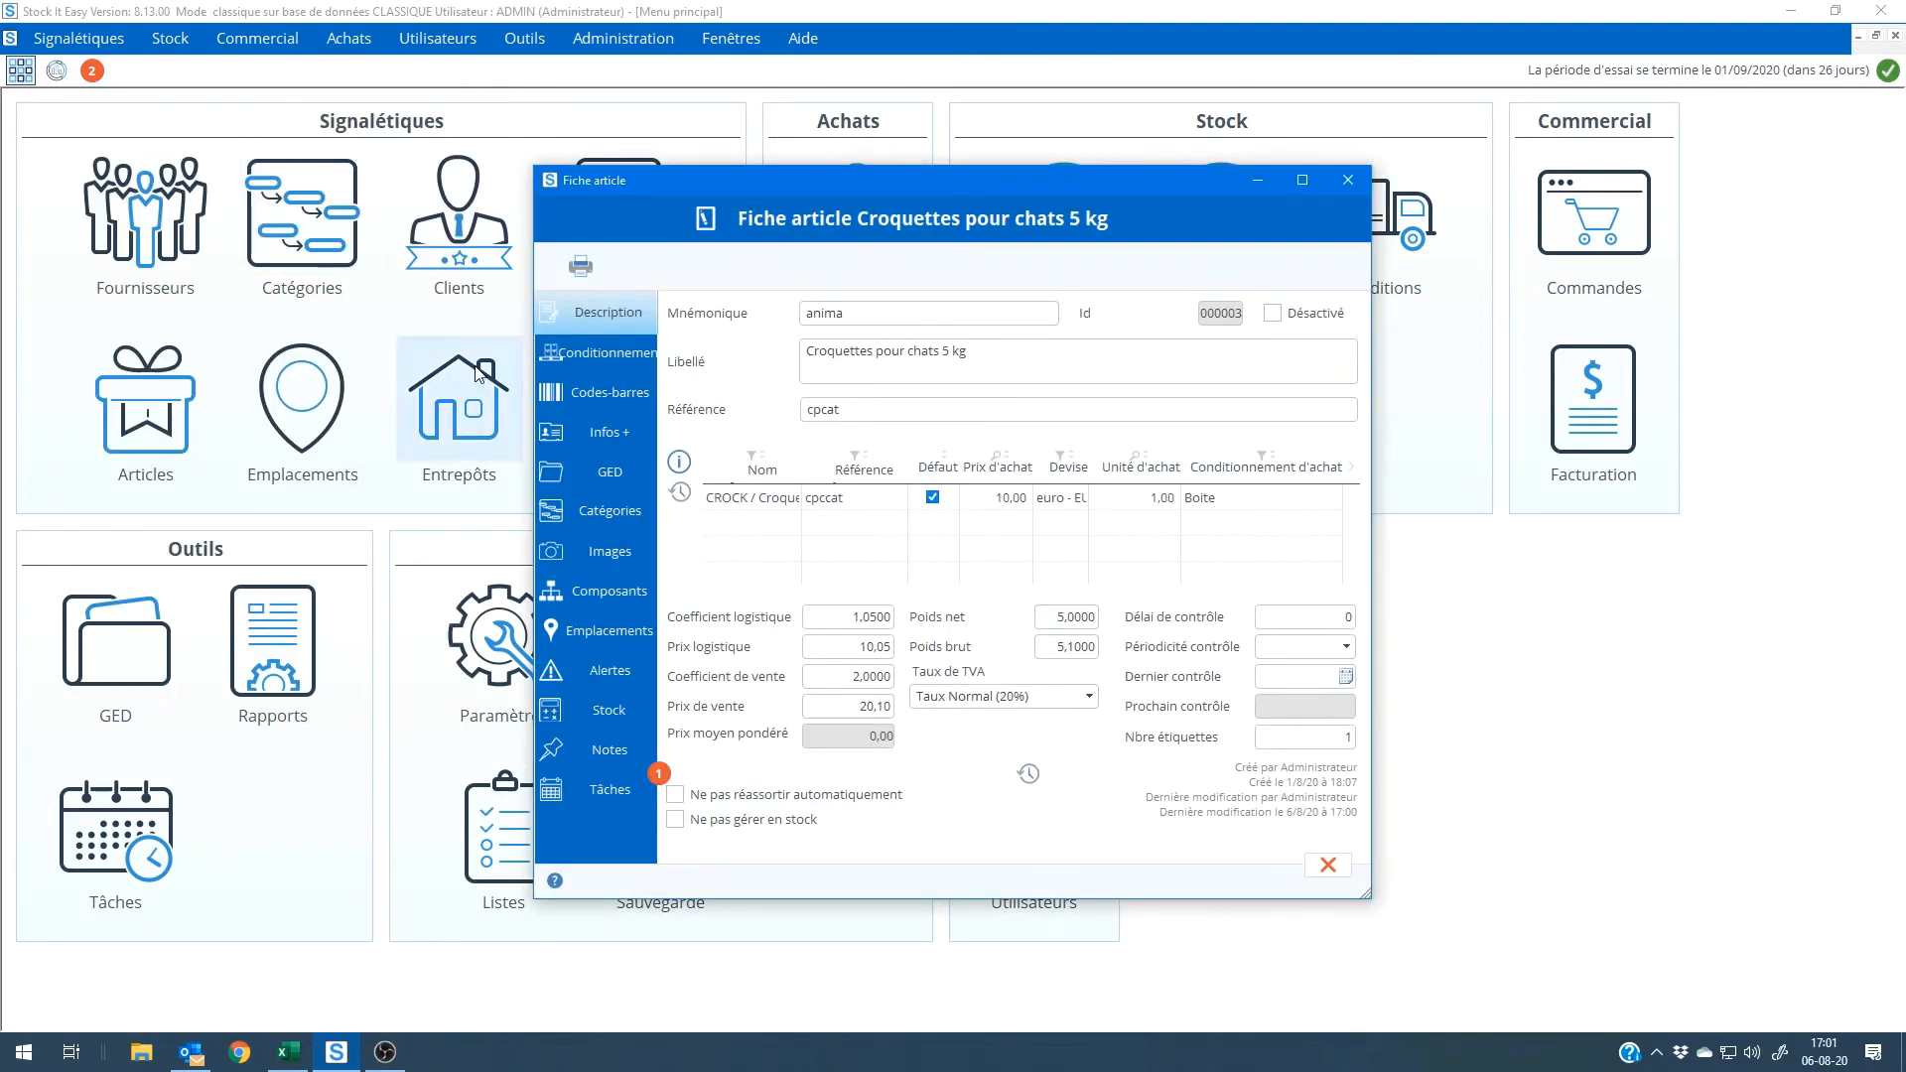
click(608, 755)
click(609, 788)
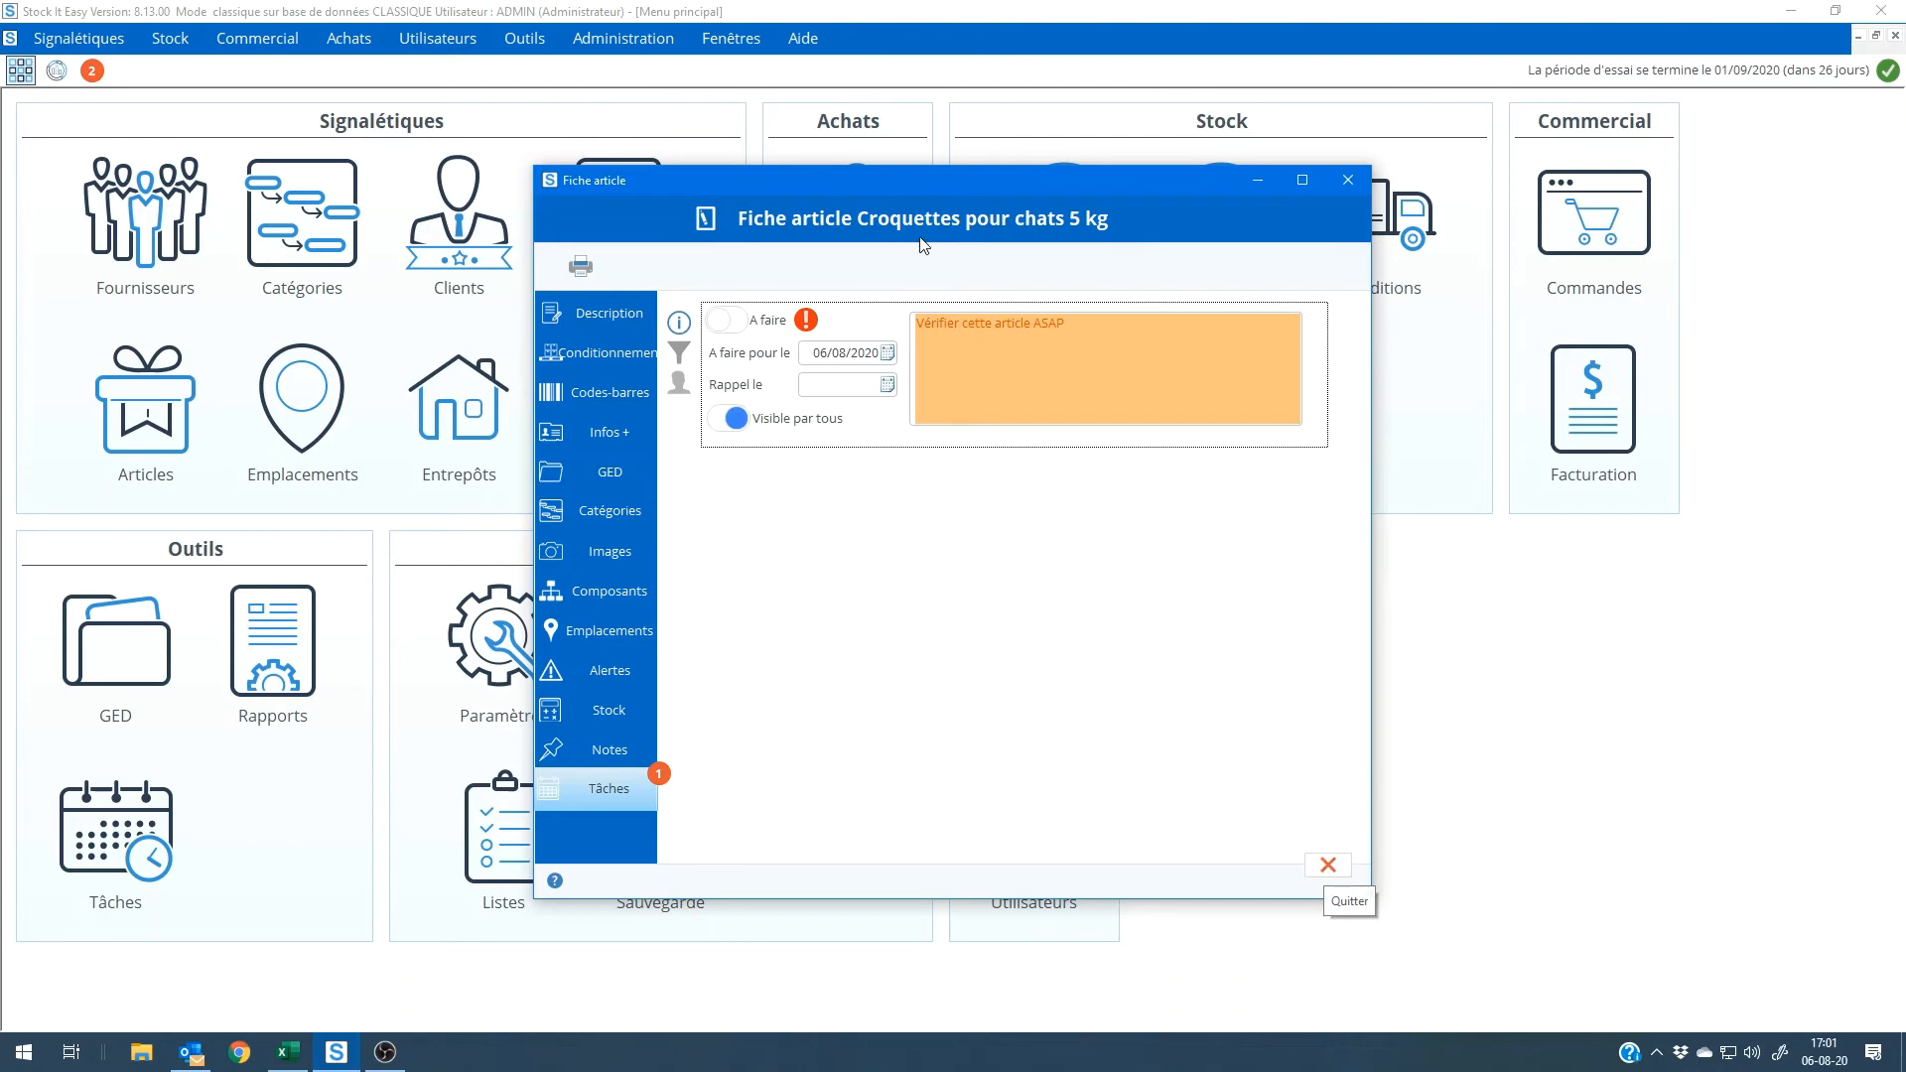
click(1328, 865)
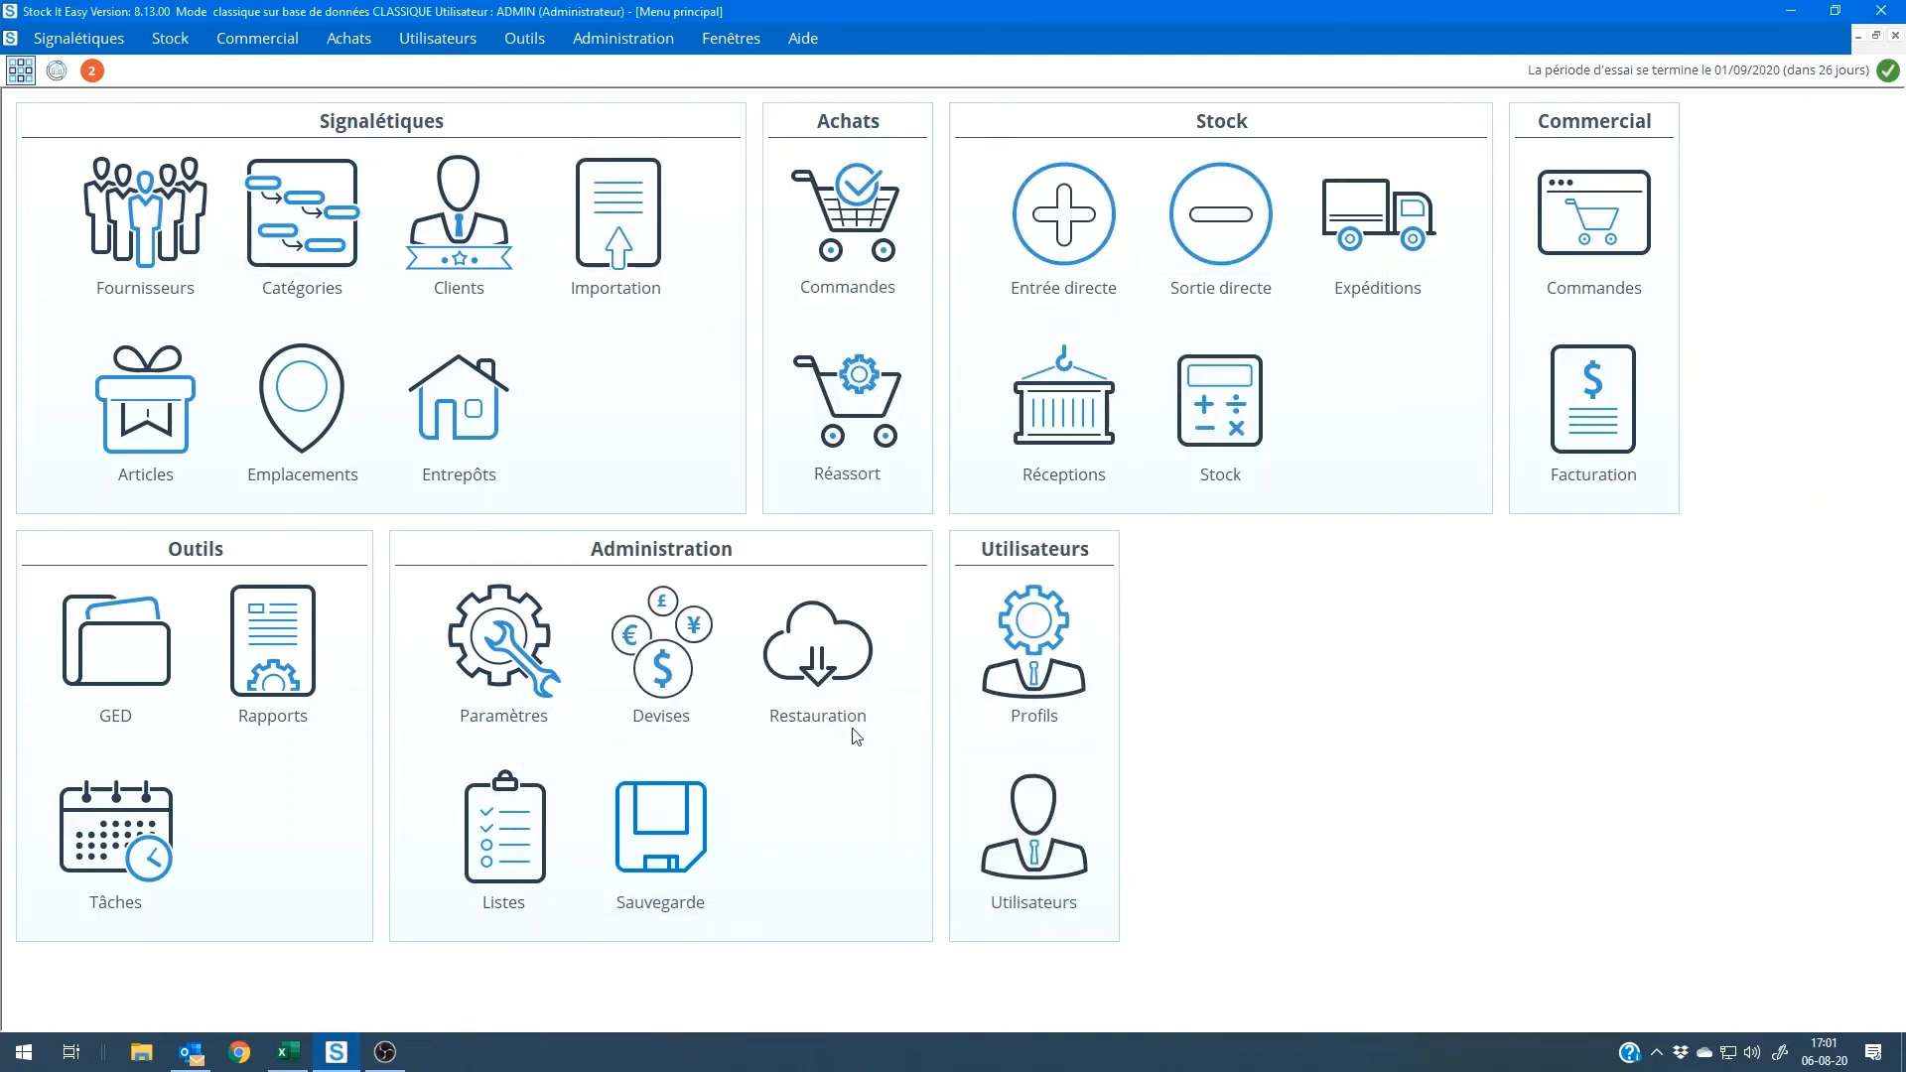
Open task management and list the tasks with the context Tâche article.
click(99, 832)
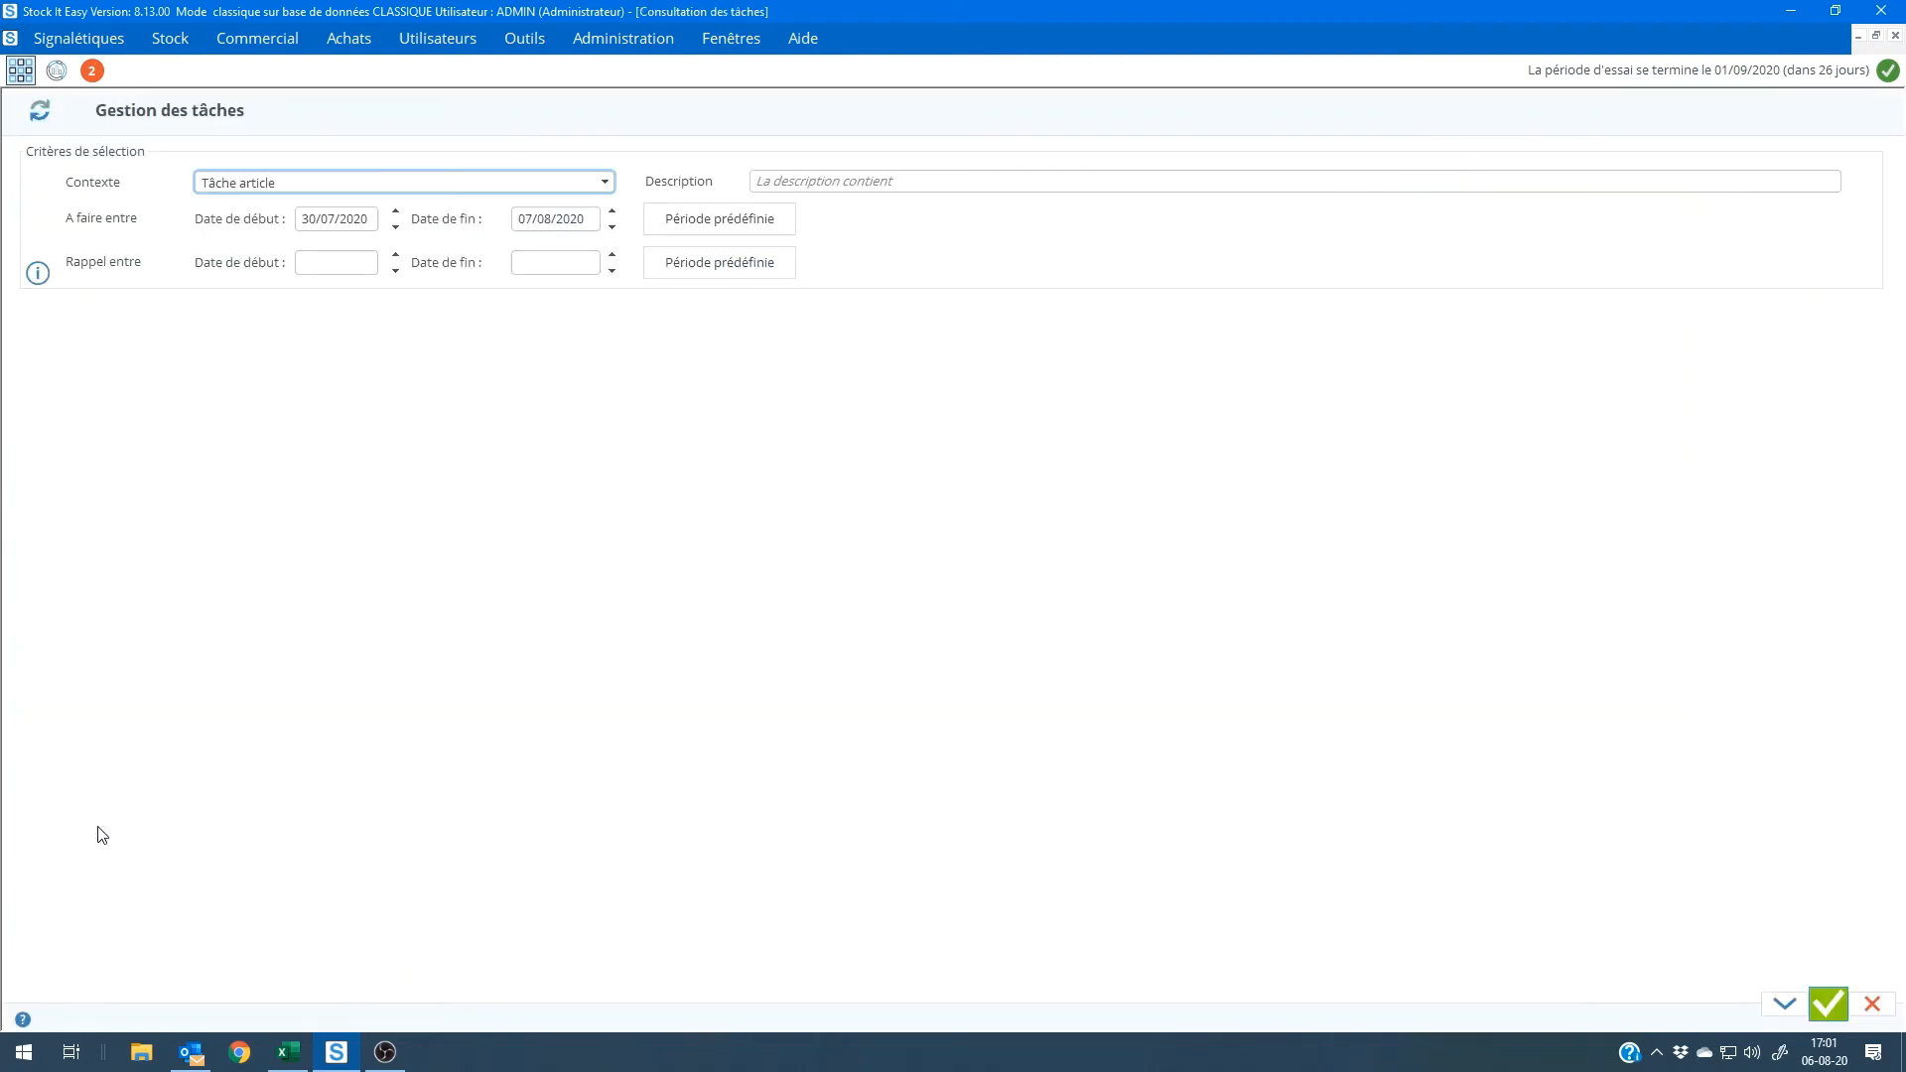
click(251, 189)
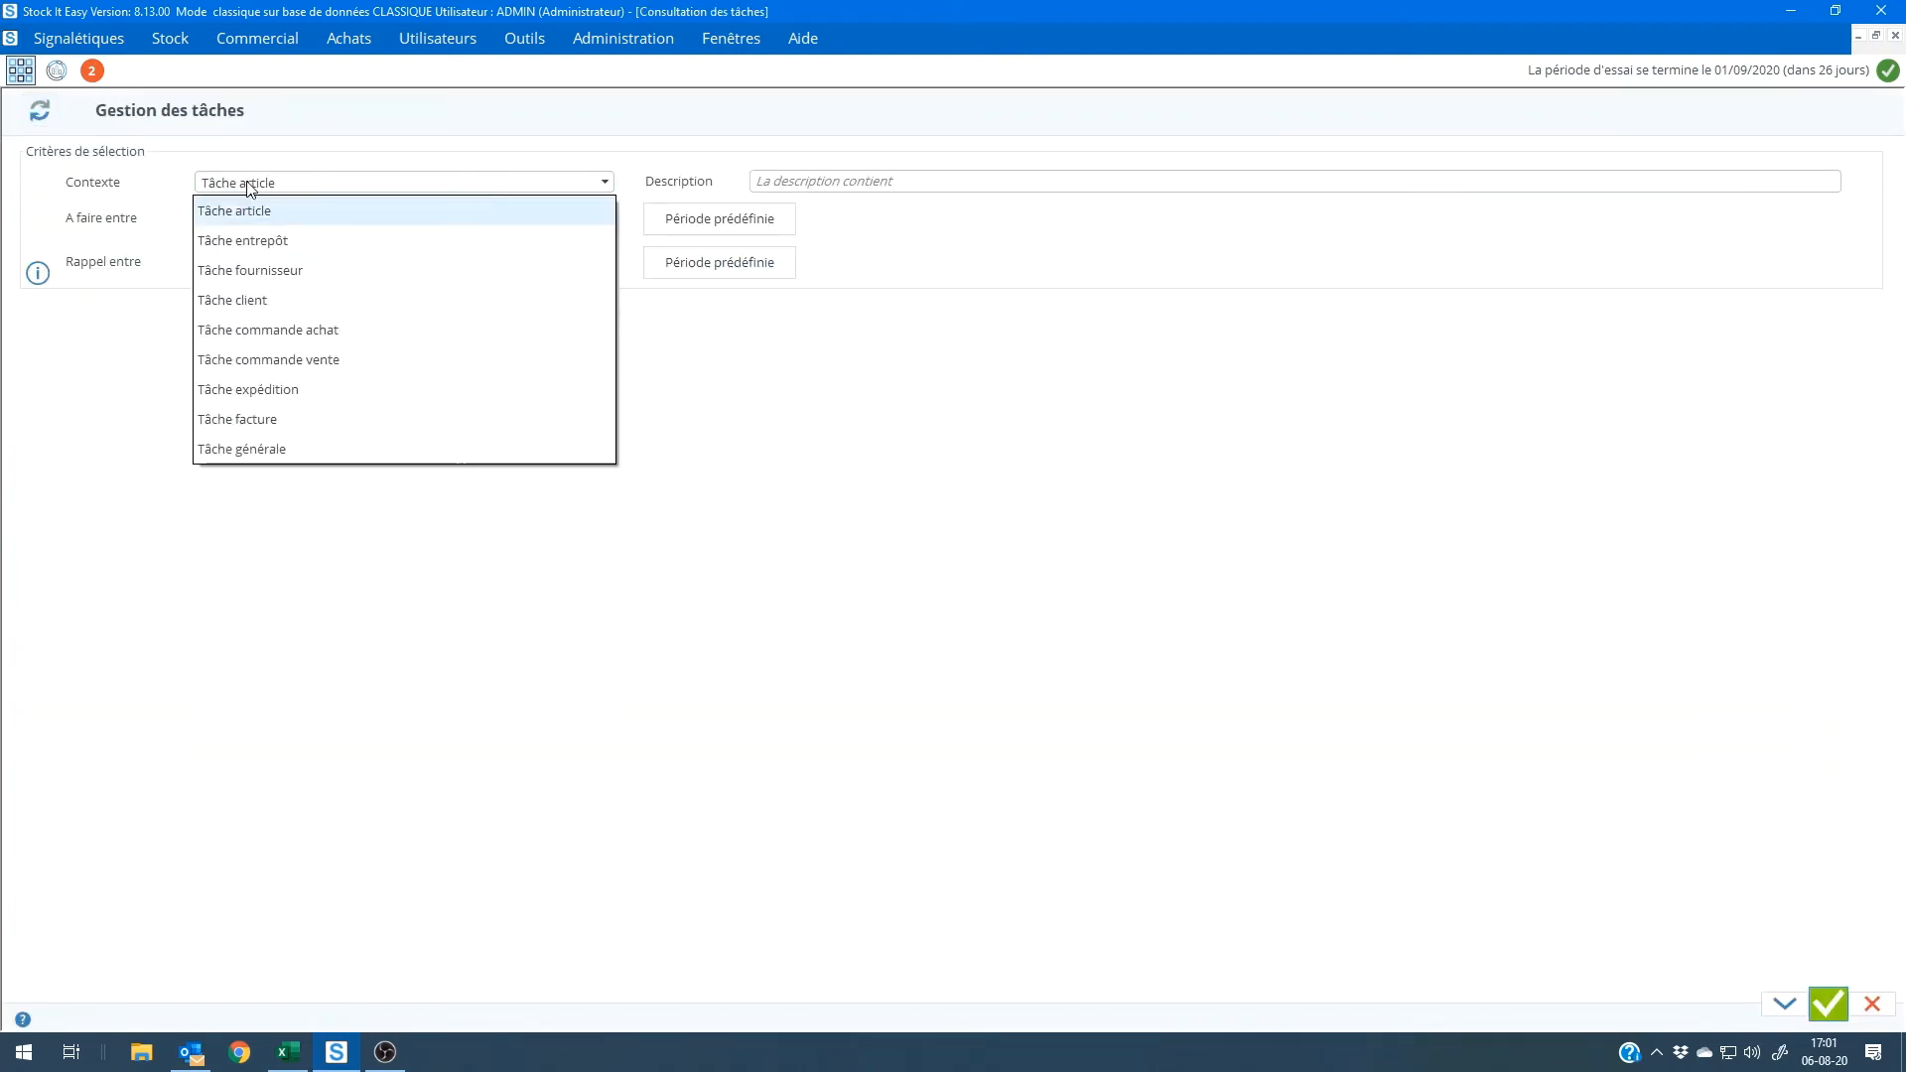
click(250, 187)
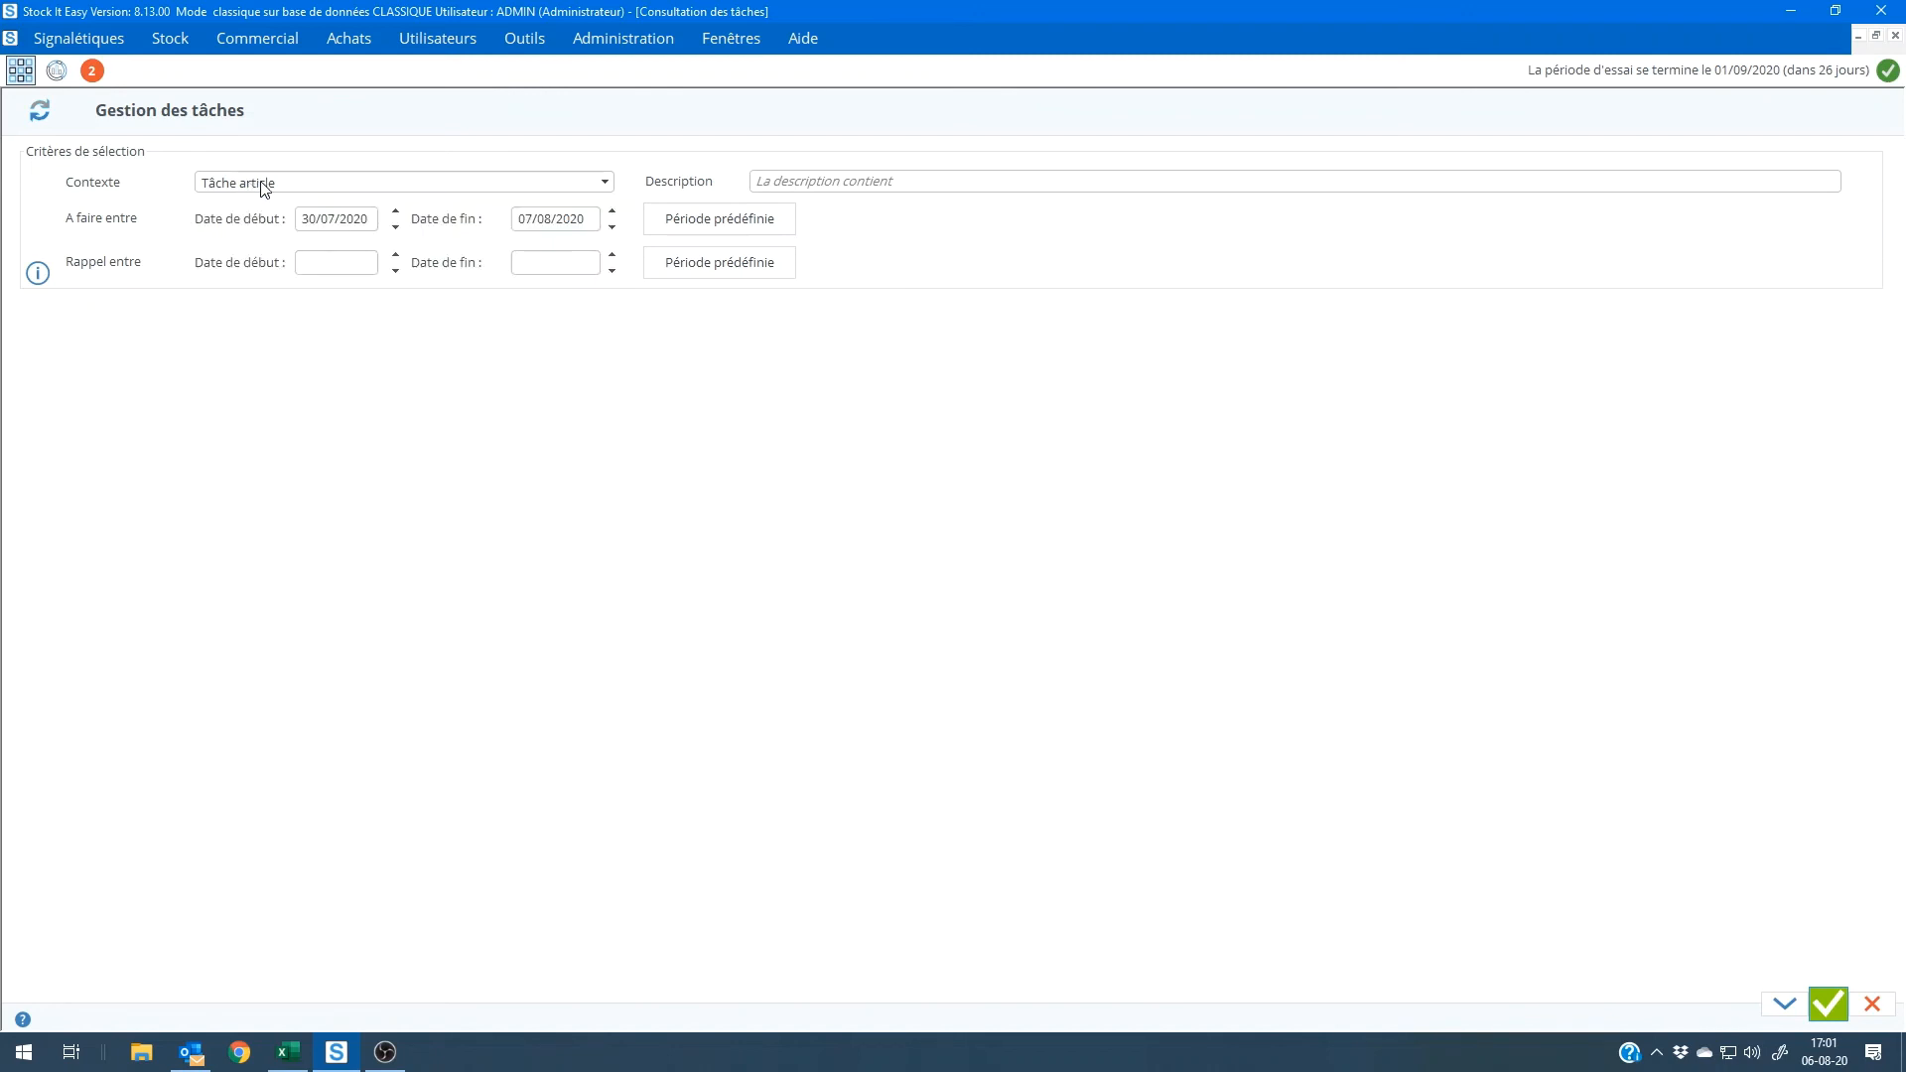
click(26, 116)
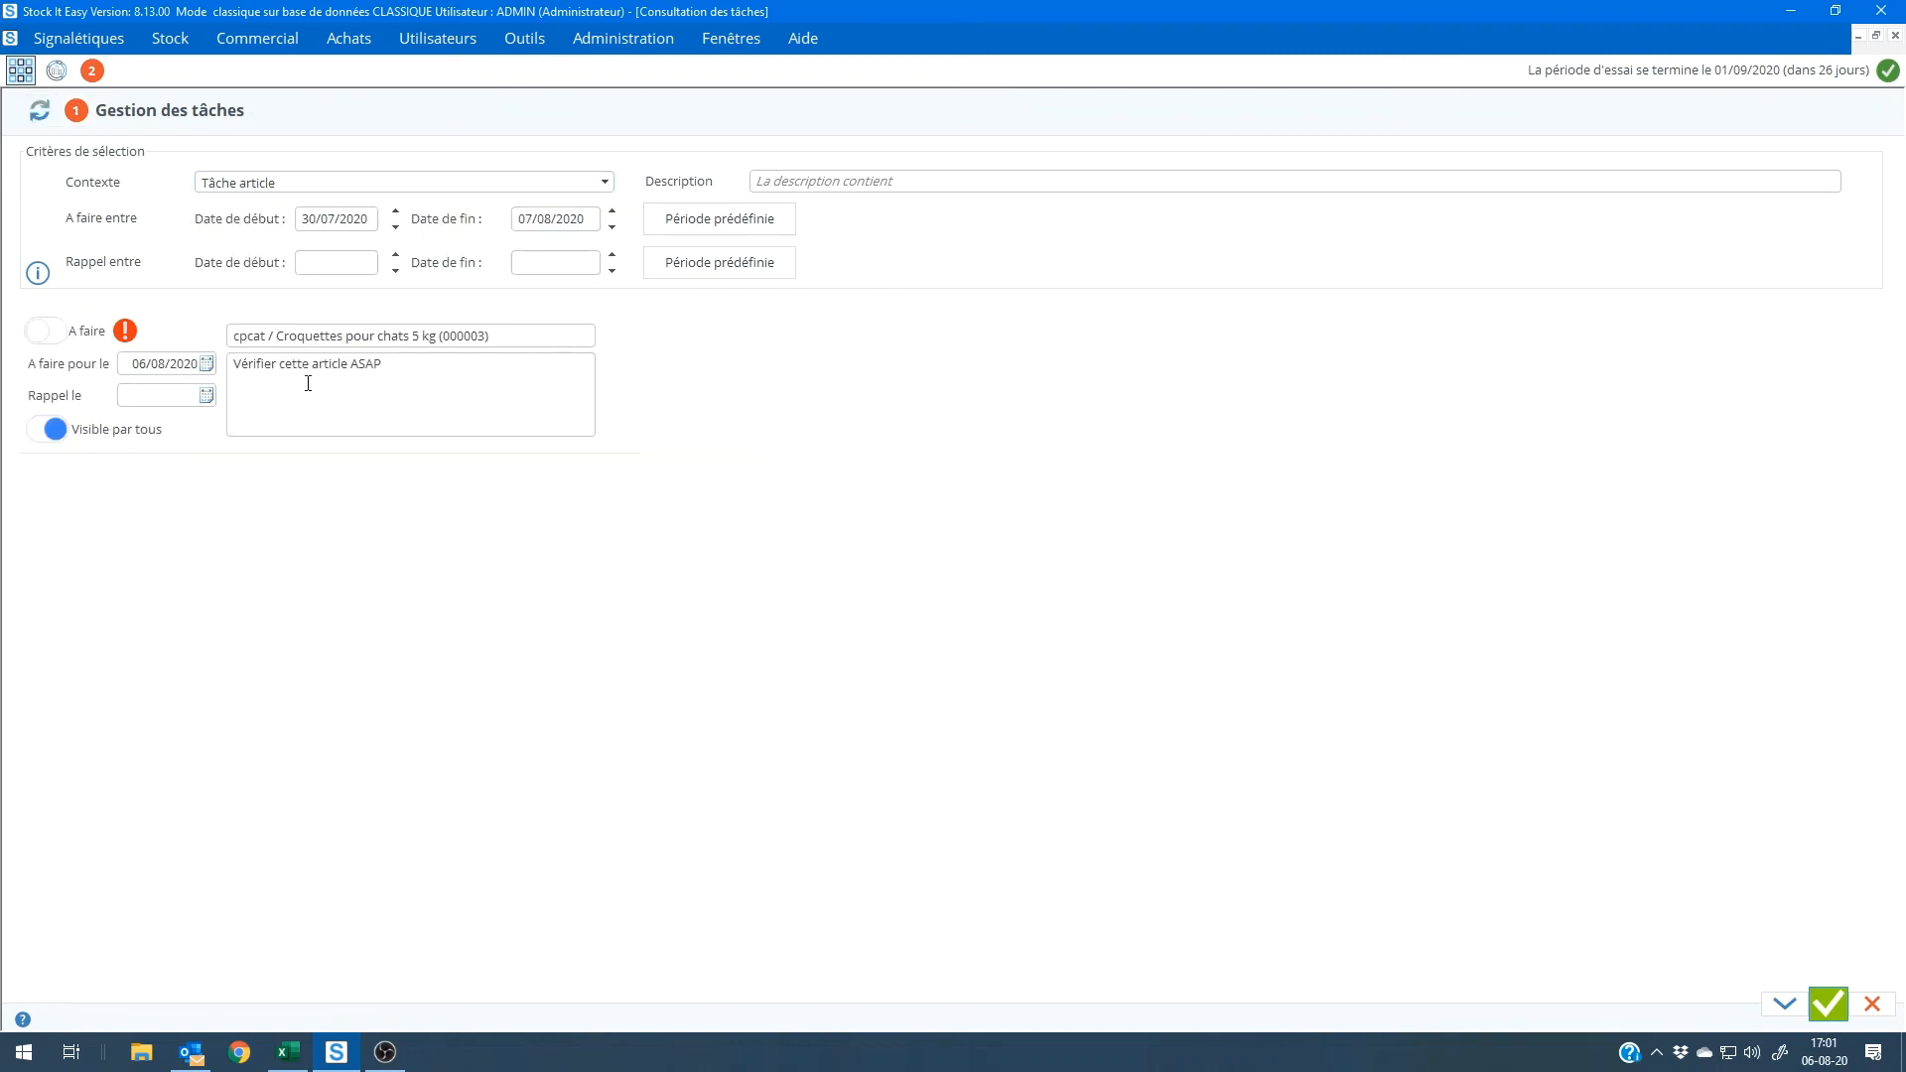
Filter the task list to the context Tâche commande vente.
click(303, 186)
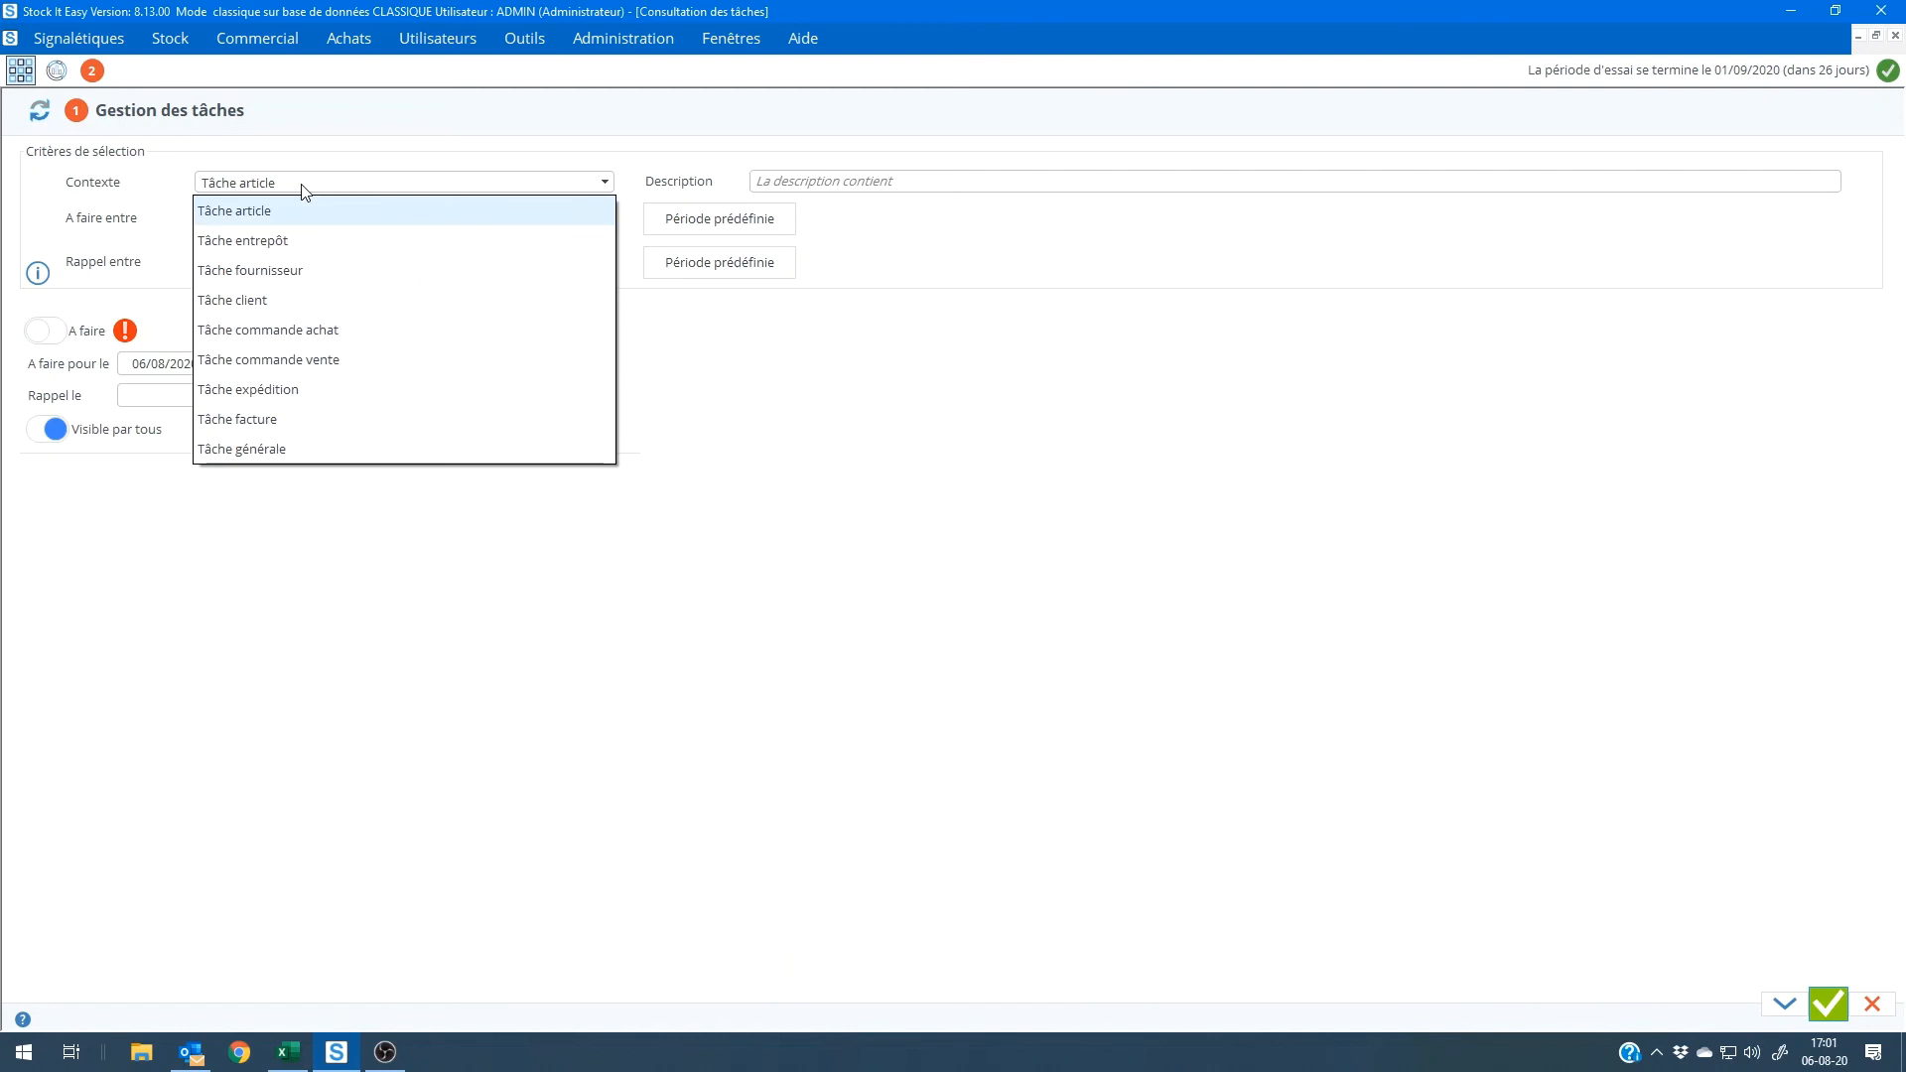
click(259, 363)
click(40, 116)
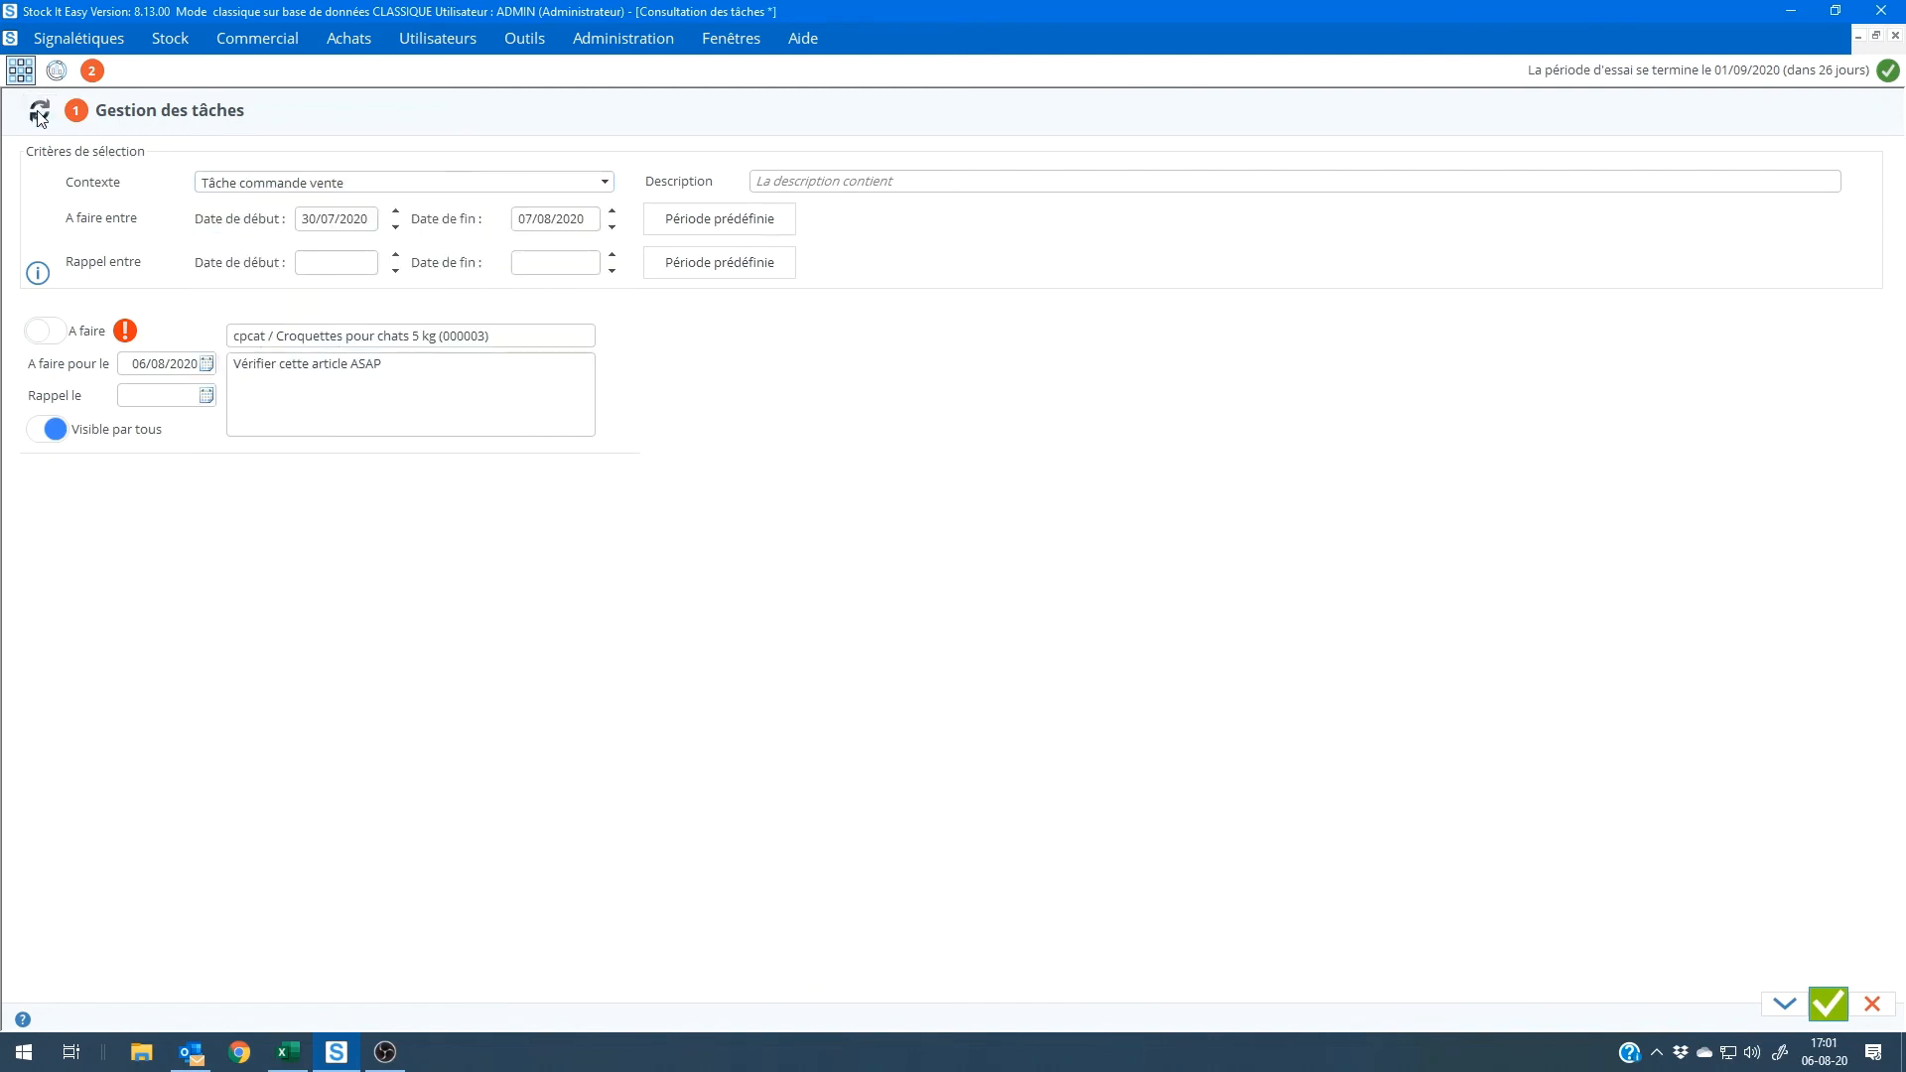
Set the due-date filter to Mois flottant, change its end date to 30/09/2020 and refresh the sales order tasks.
click(695, 218)
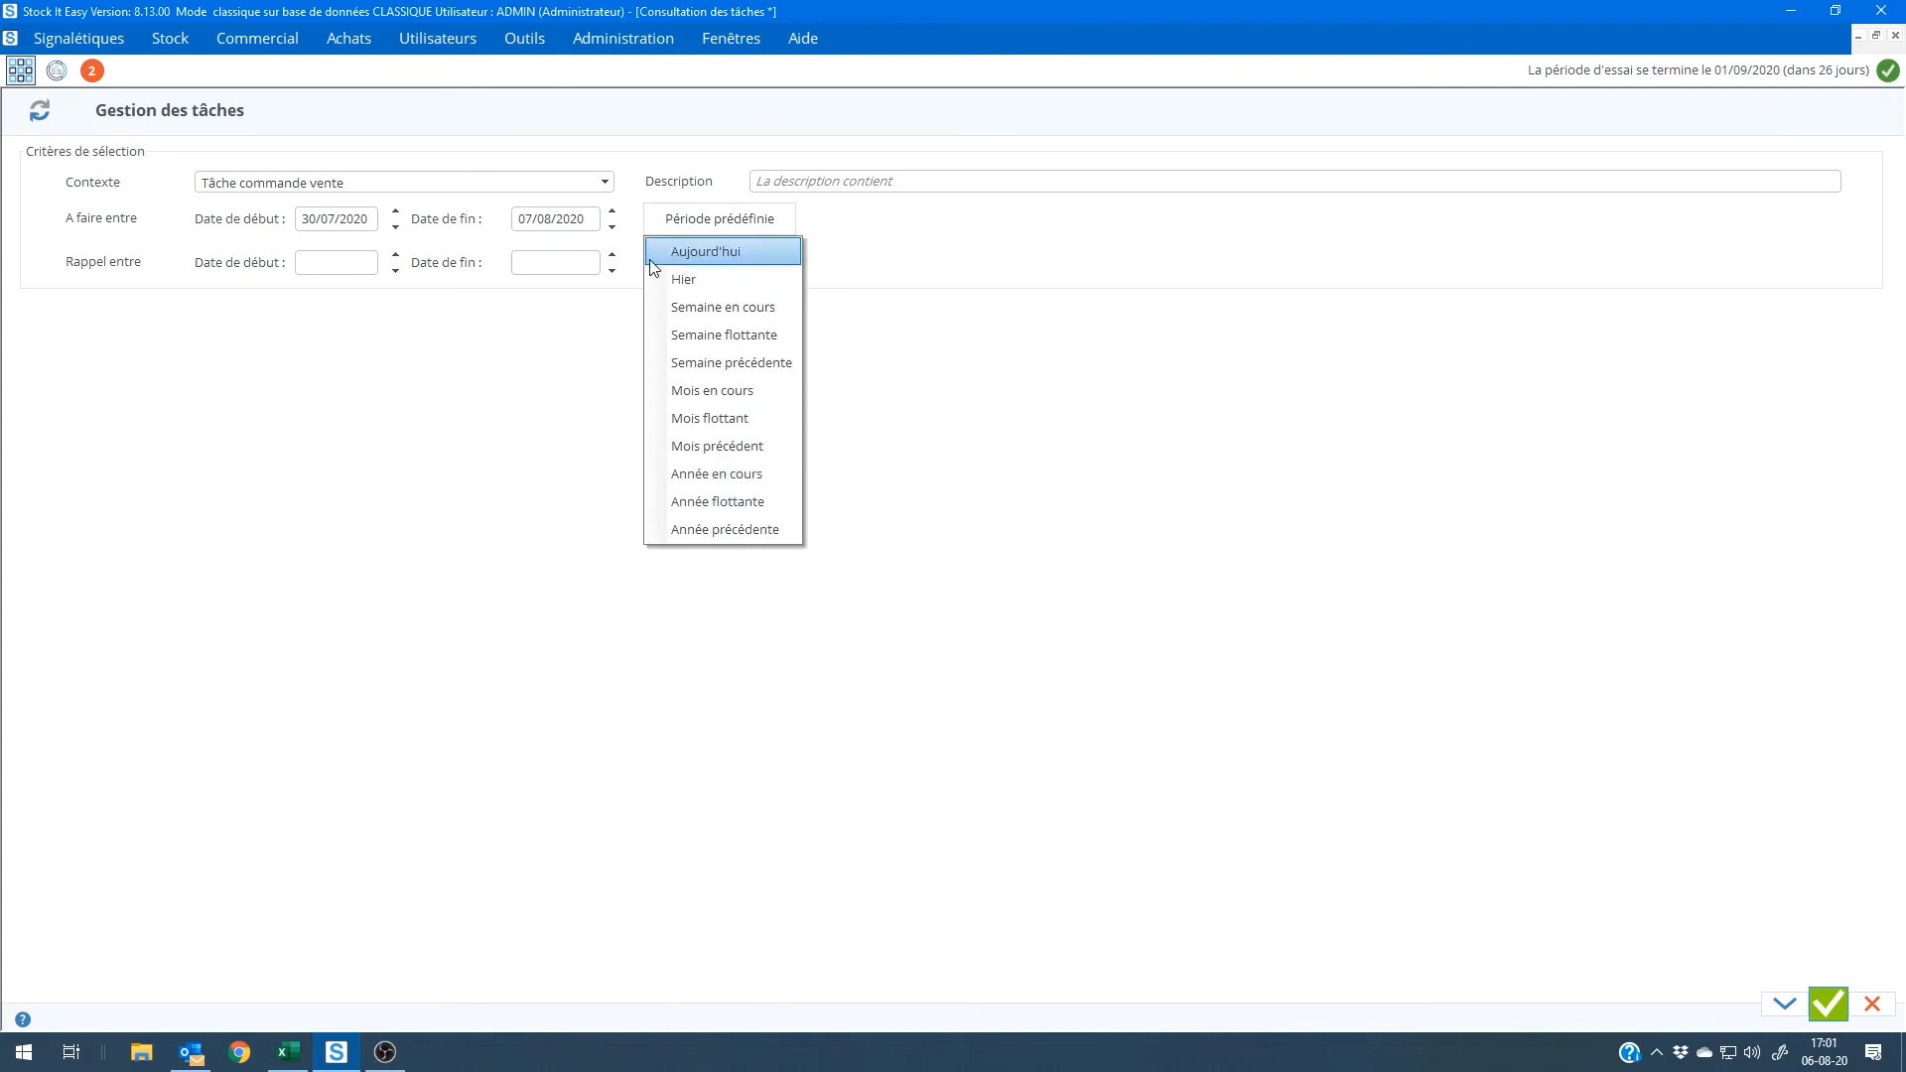
click(735, 419)
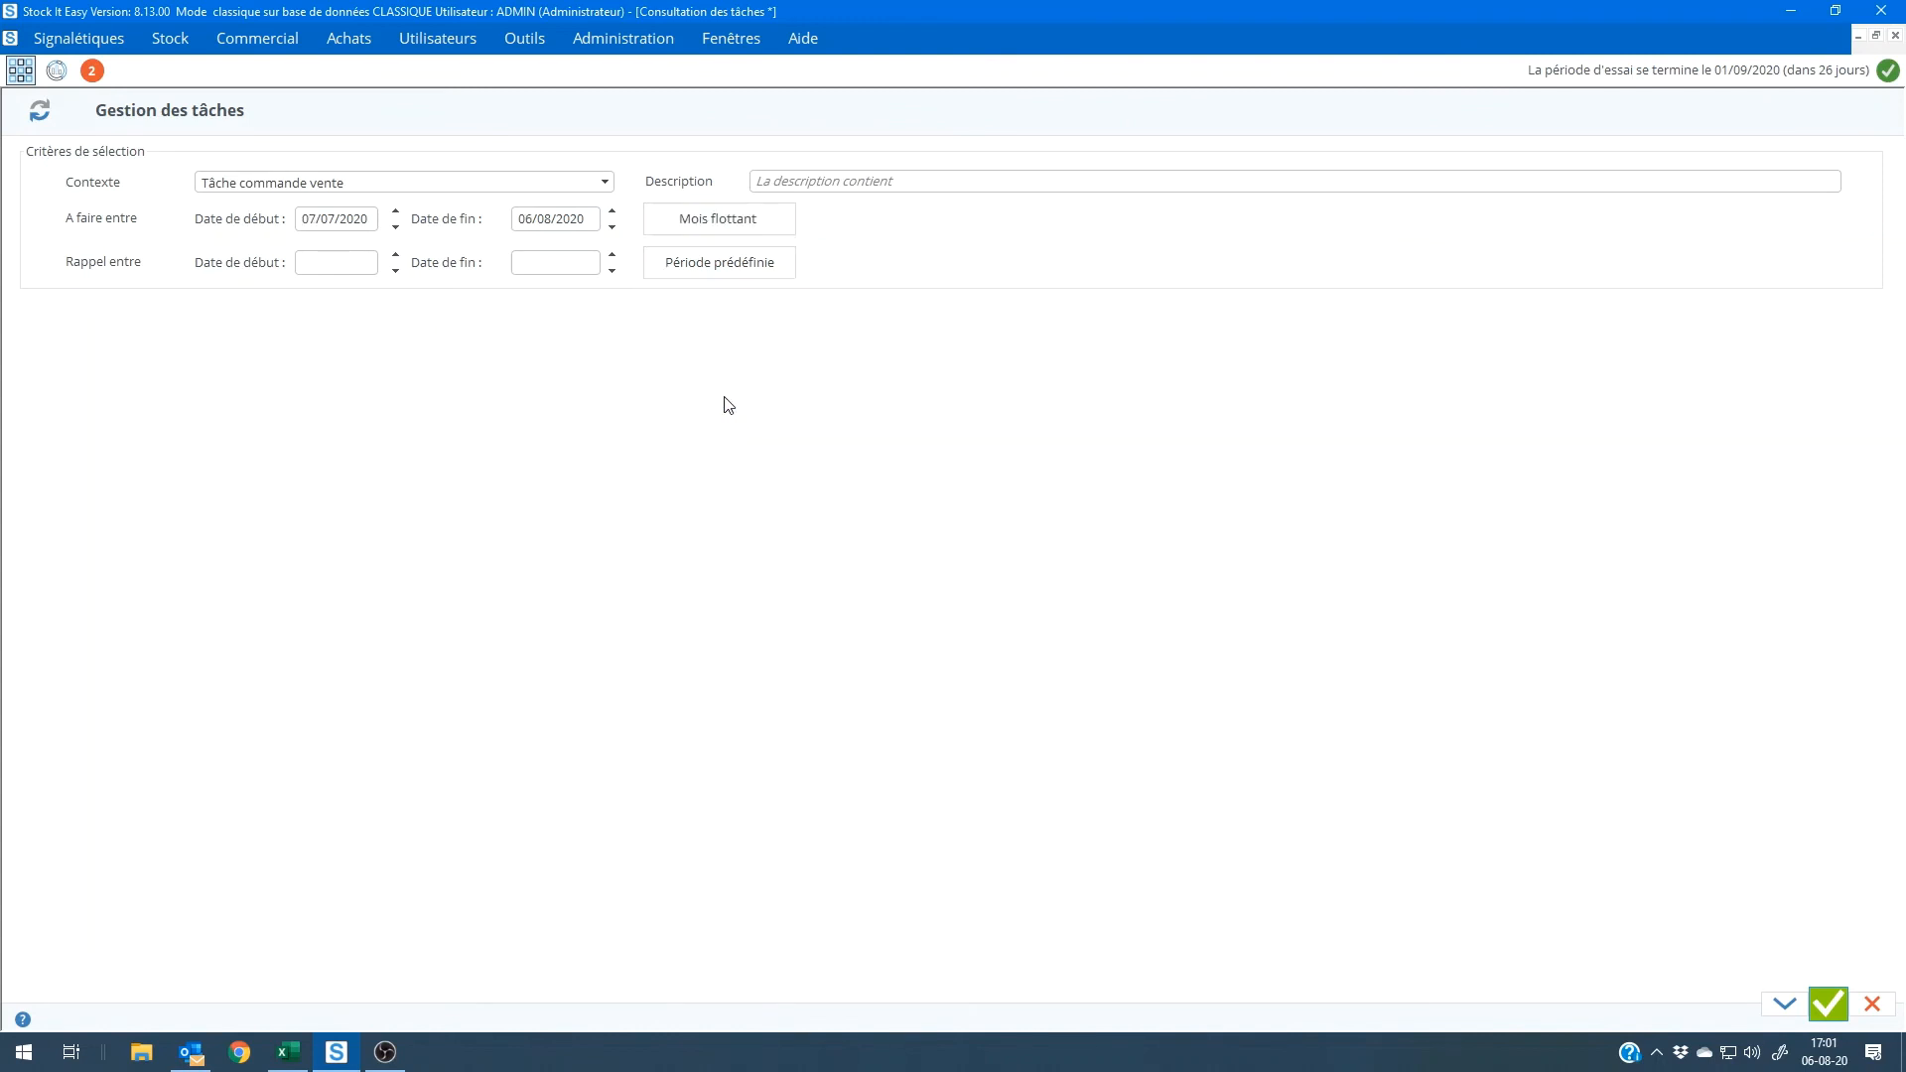
click(549, 221)
text(0609)
click(40, 111)
click(527, 223)
text(30)
click(42, 111)
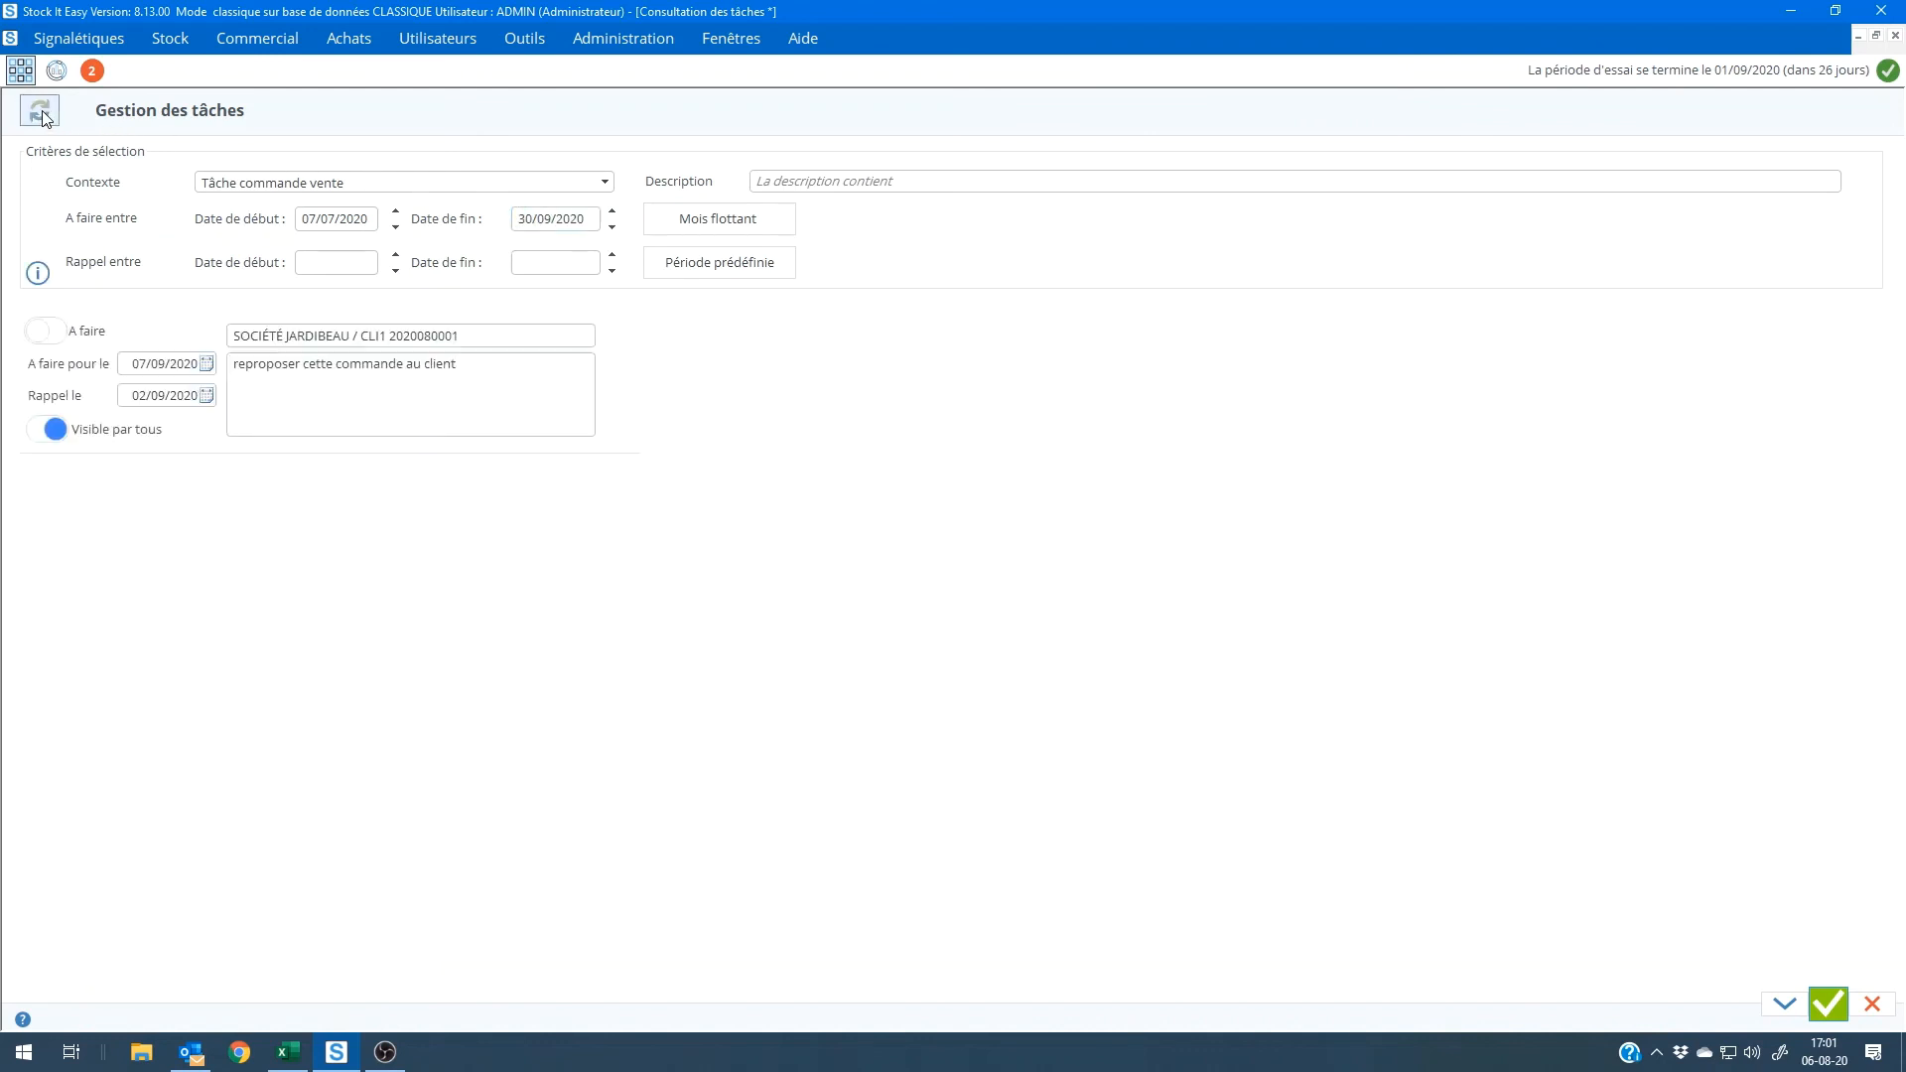
click(407, 407)
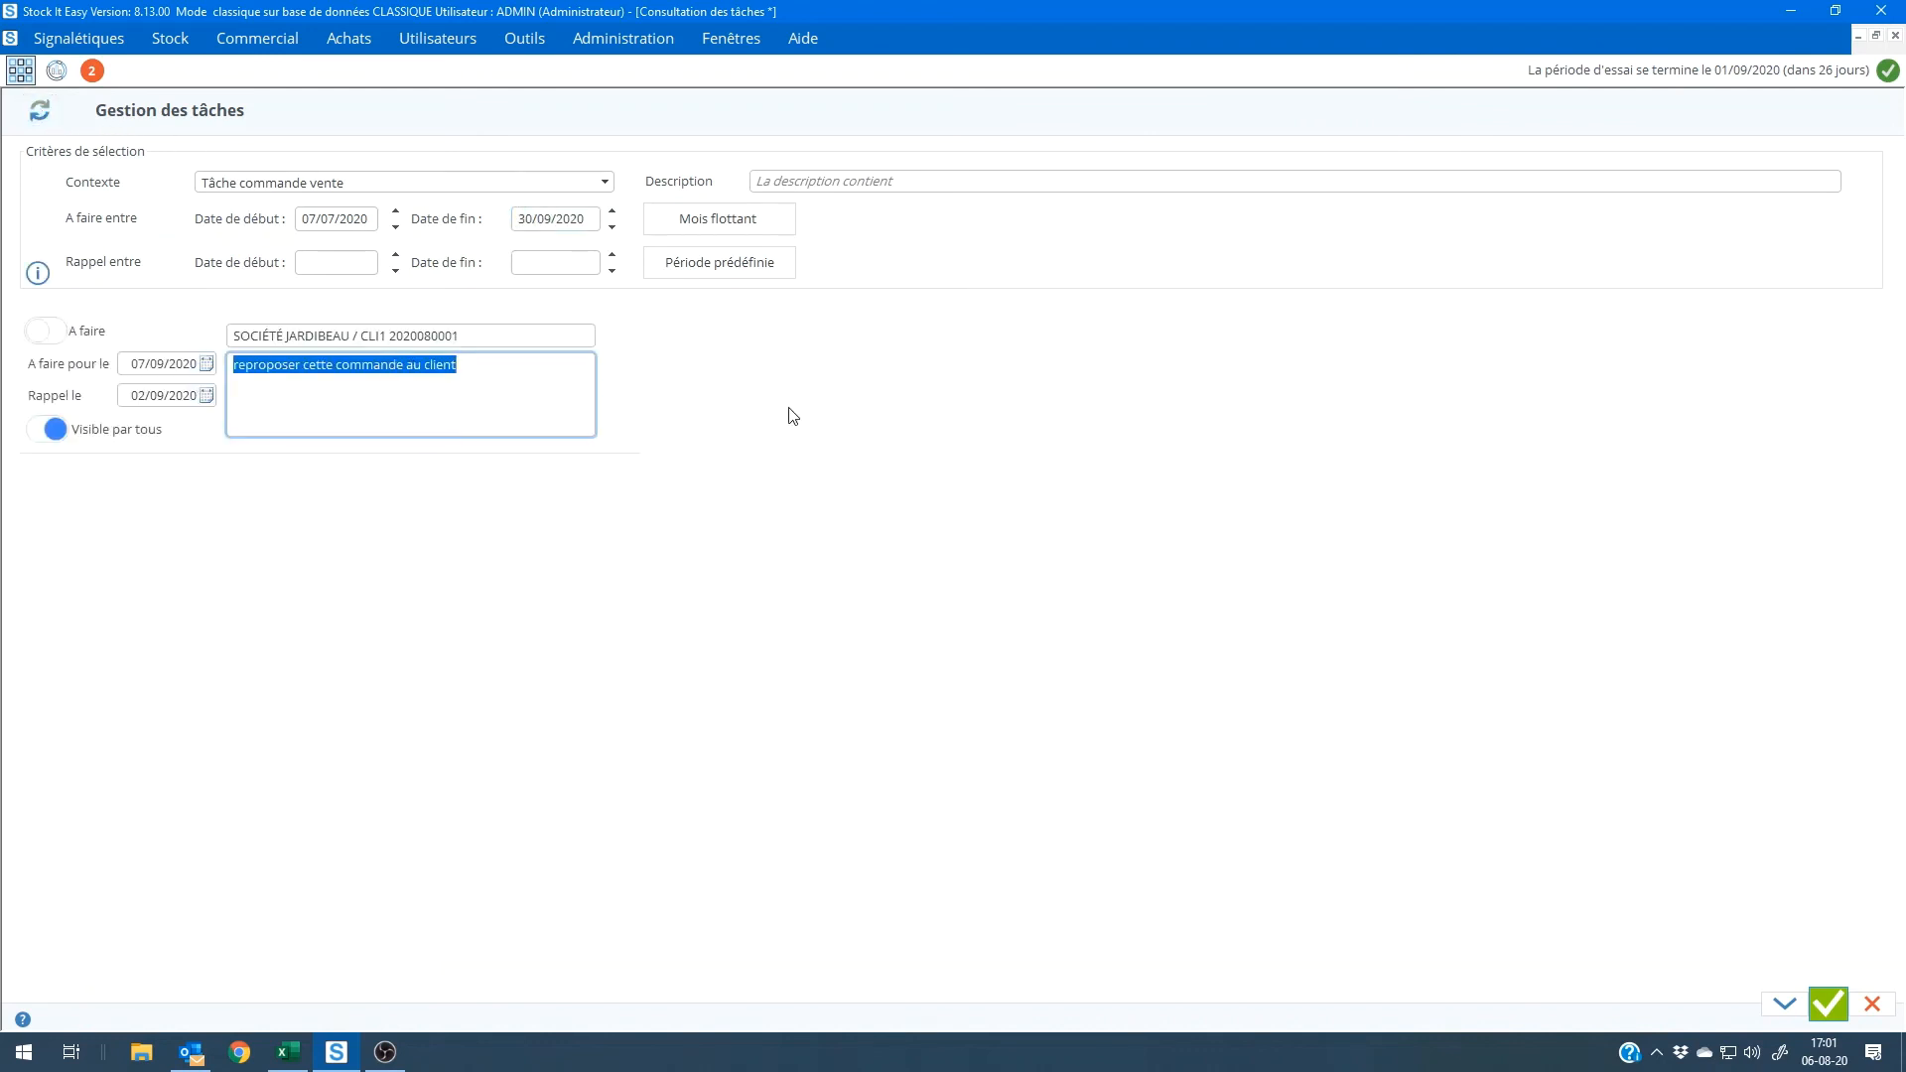
Mark the article task "Vérifier cette article ASAP" as Fait, save the change and review the remaining due tasks.
click(328, 184)
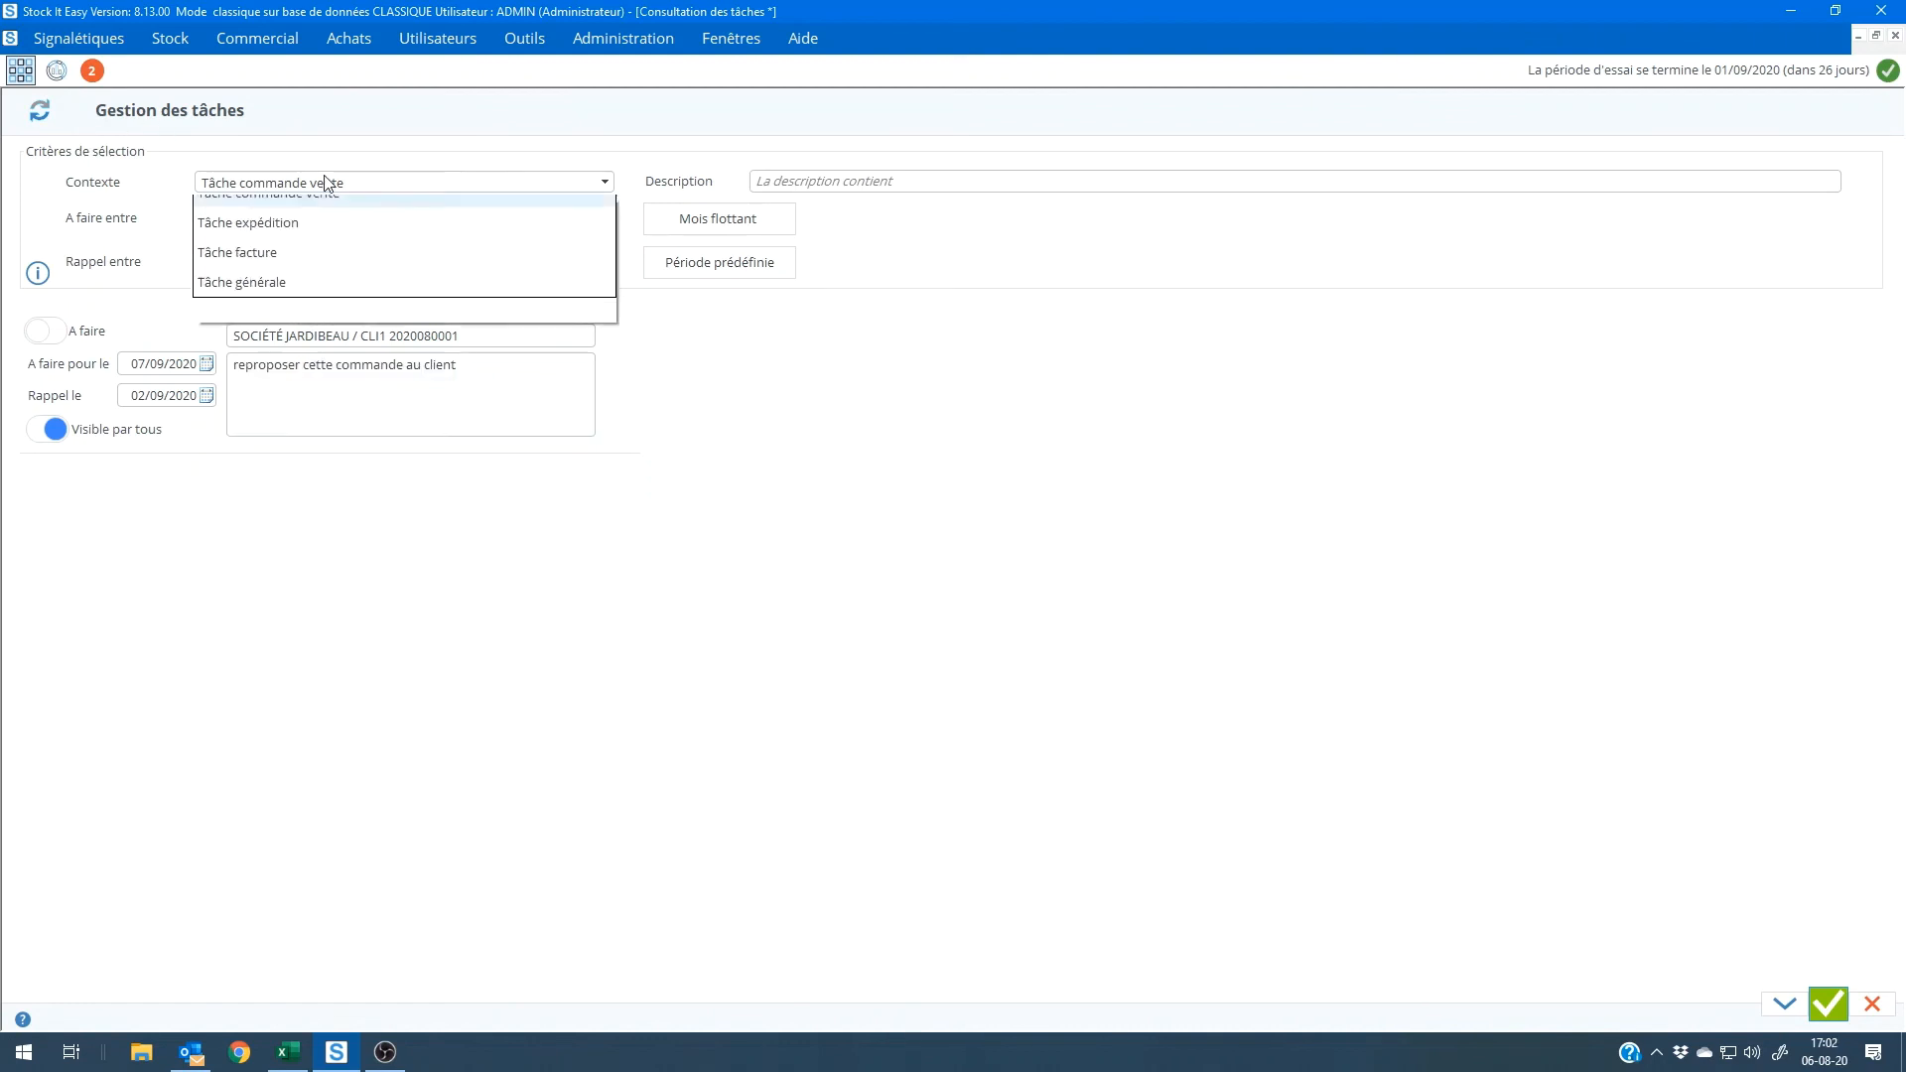
click(281, 211)
click(39, 110)
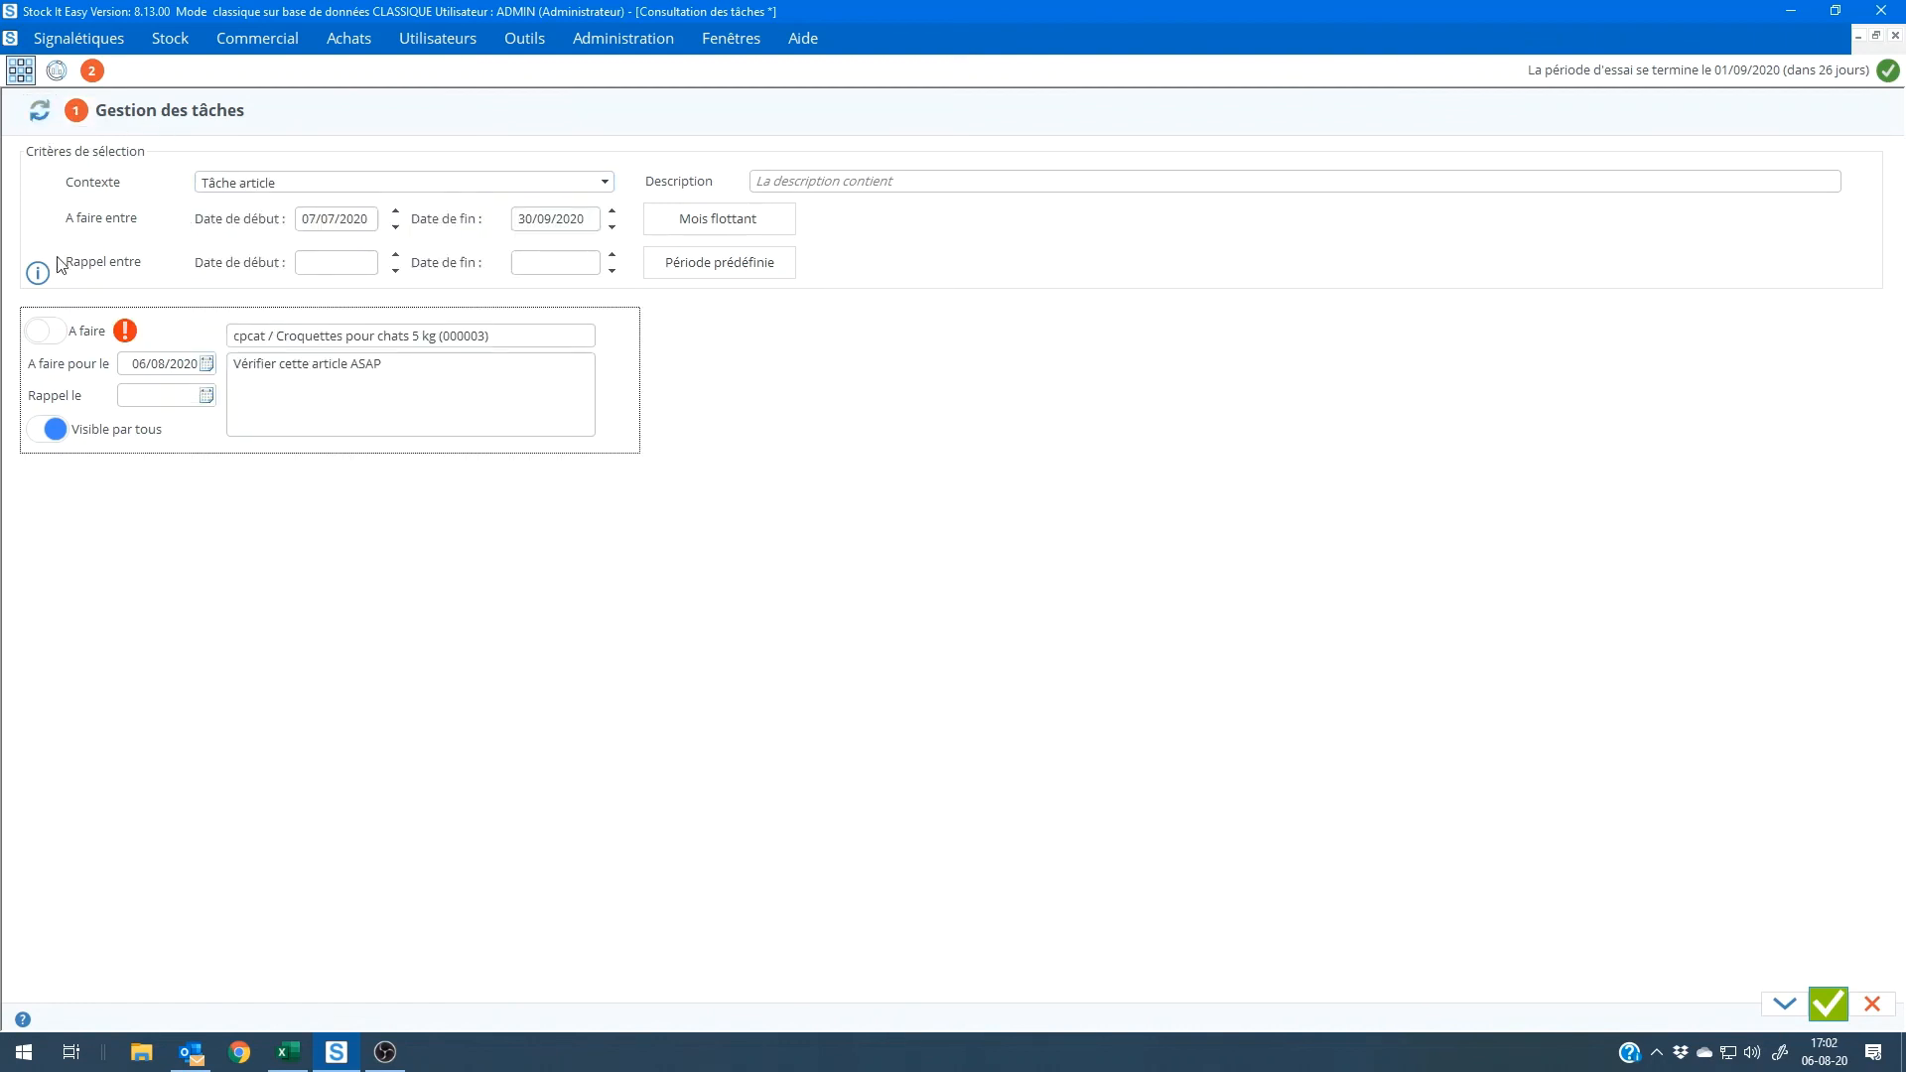
click(55, 334)
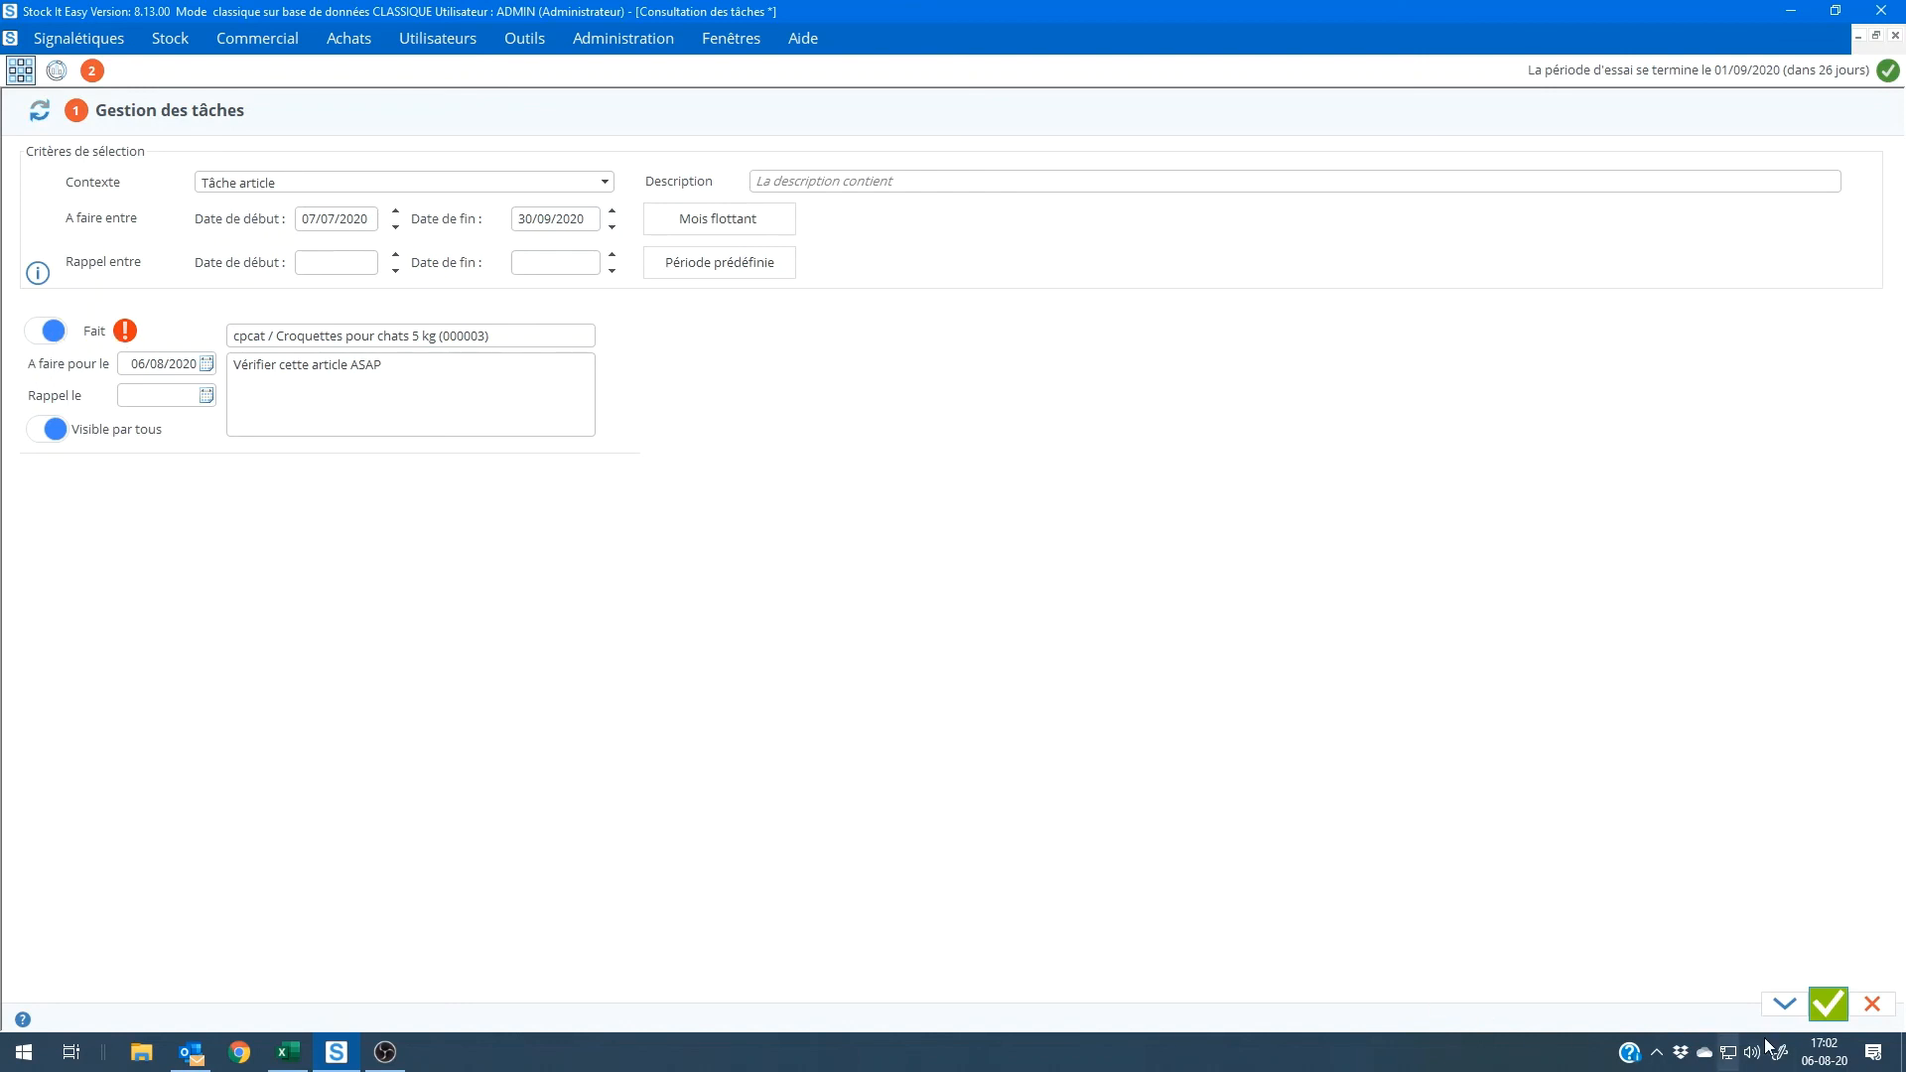
click(1829, 1005)
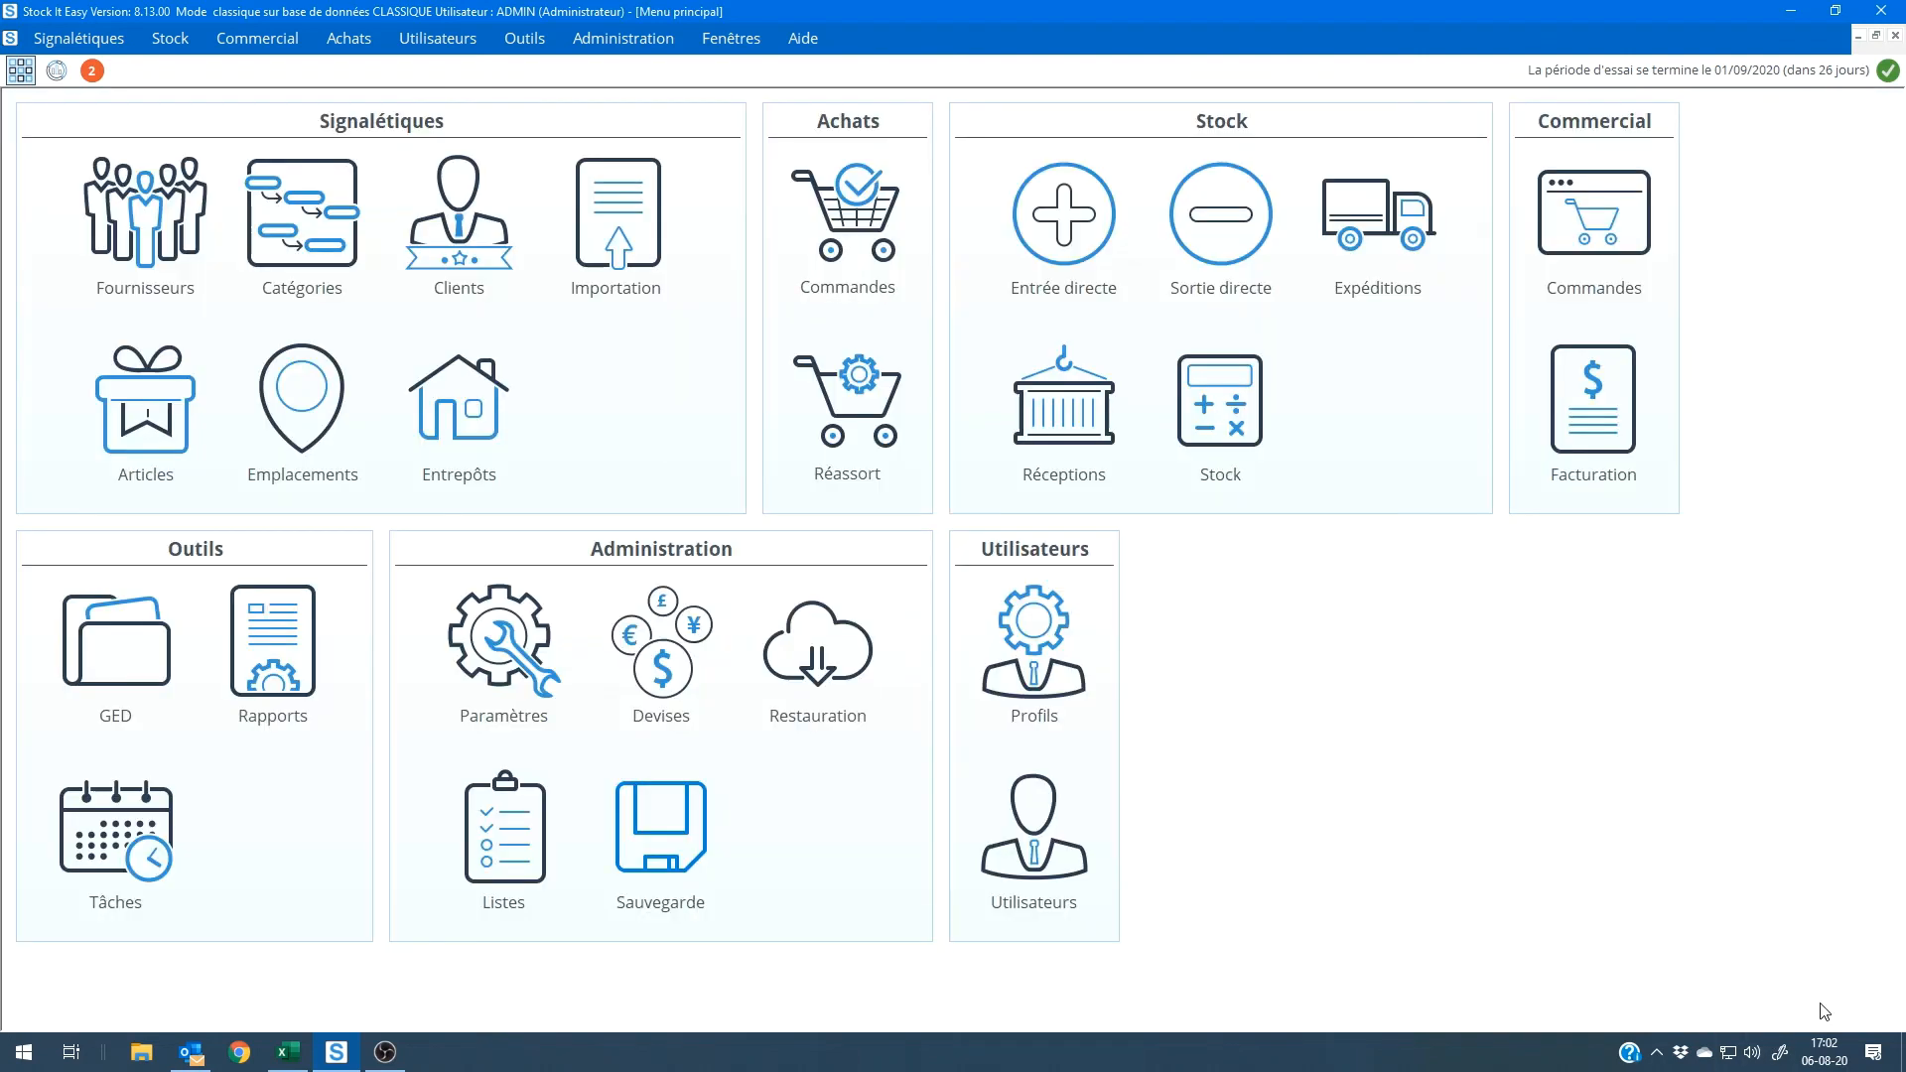
click(94, 71)
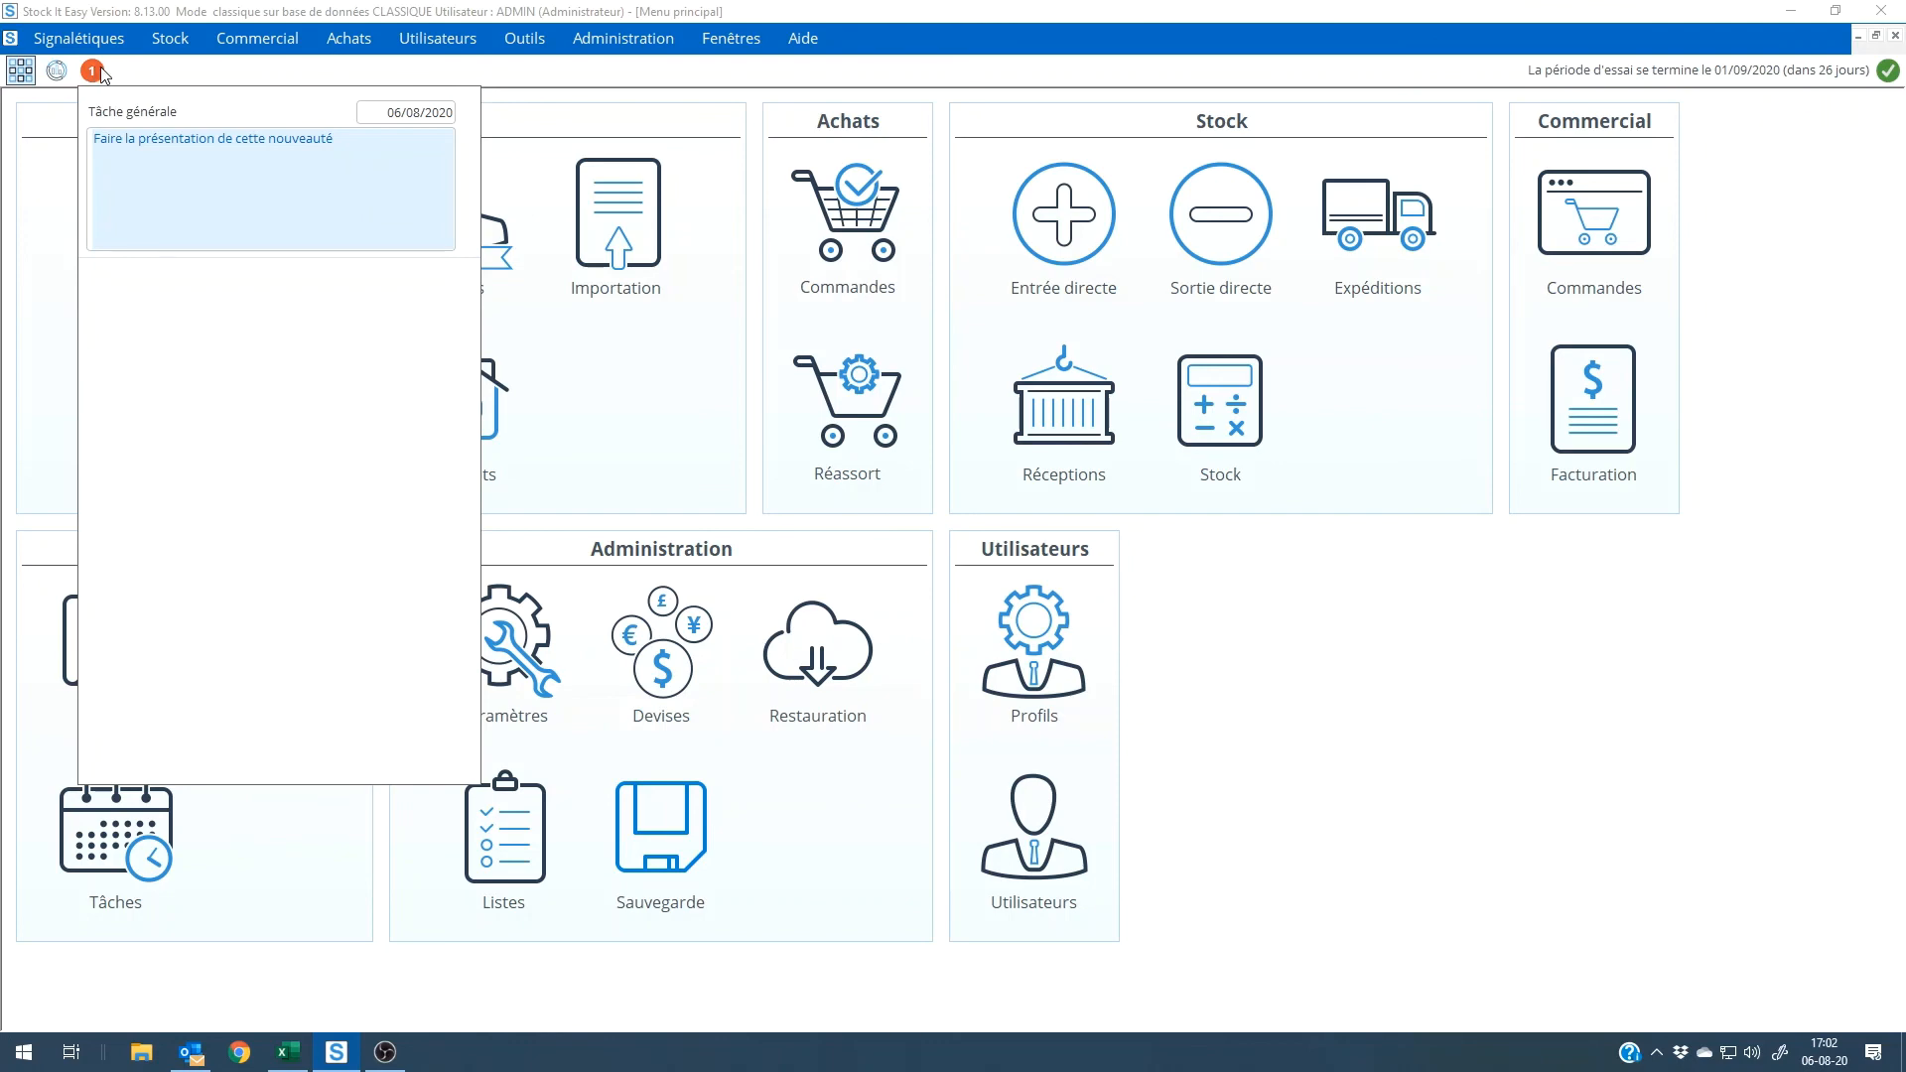
click(208, 79)
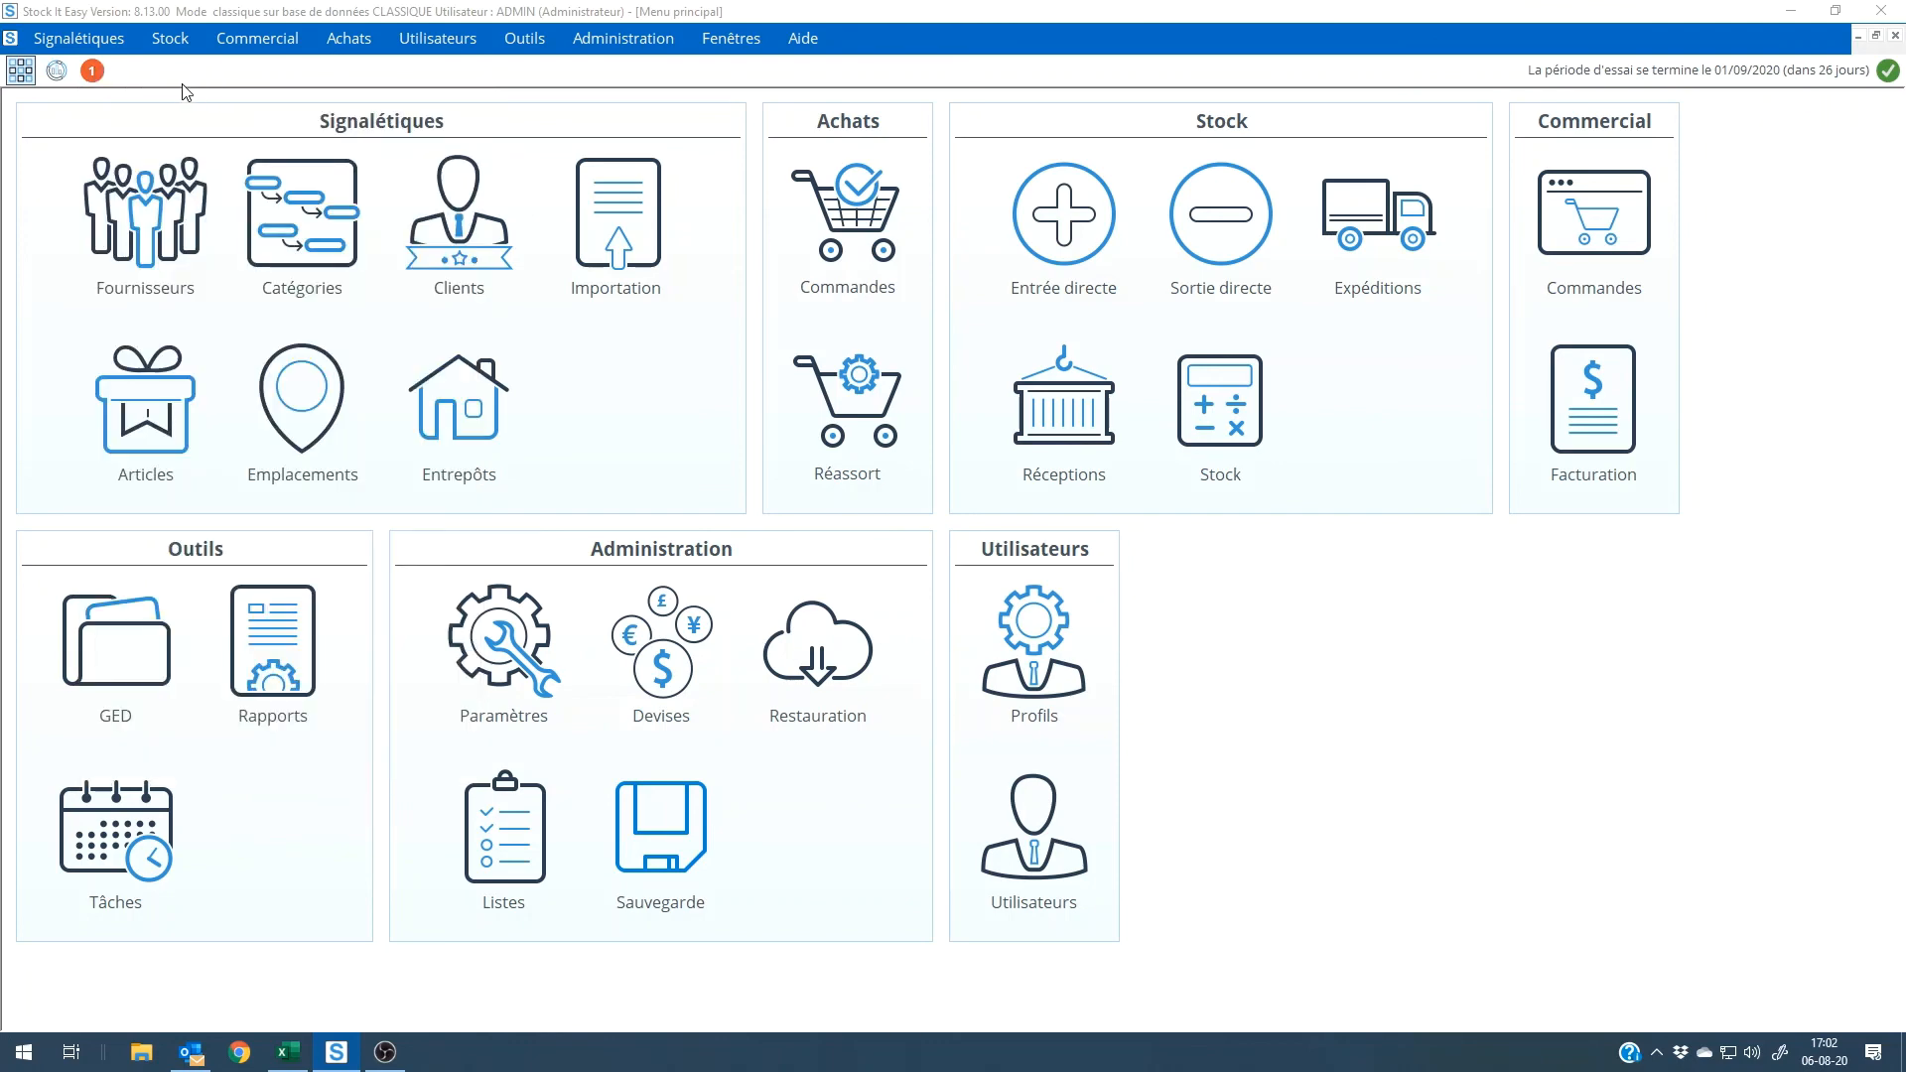